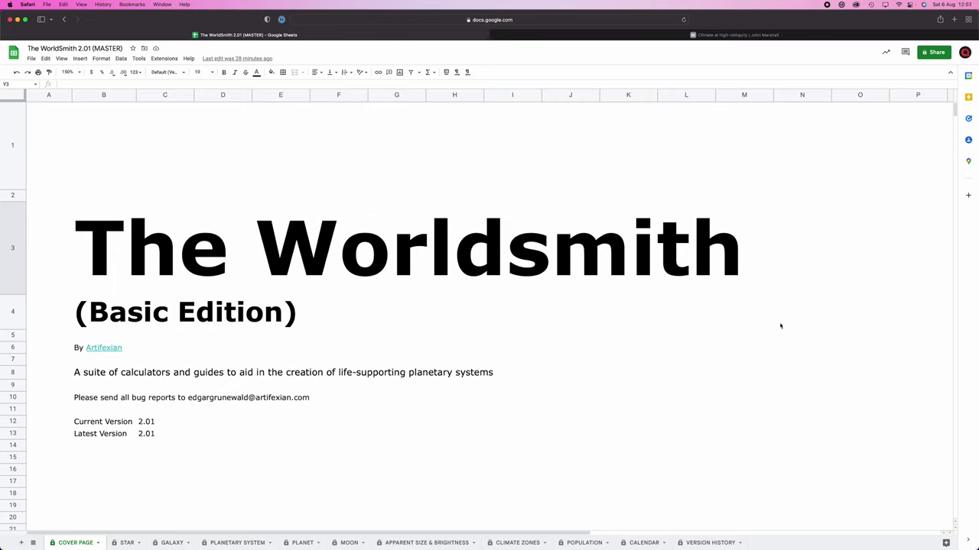
Review the planet and moon sections of the Apparent Size & Brightness sheet at 200% zoom
click(428, 543)
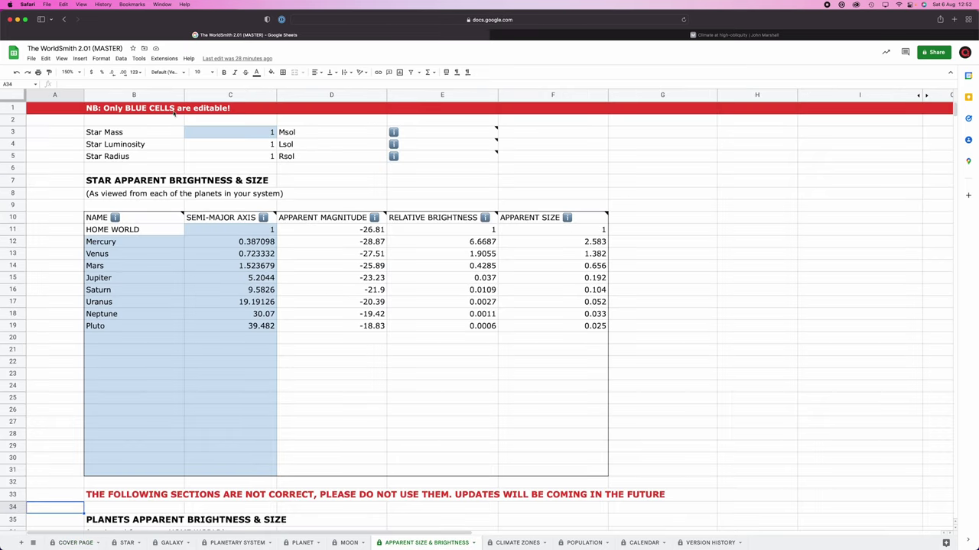
click(69, 72)
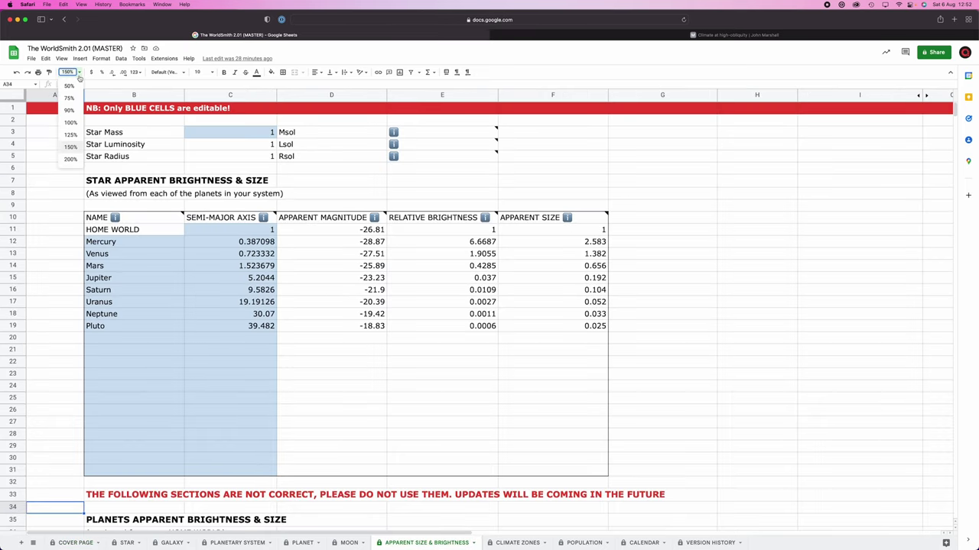
click(71, 159)
scroll(581, 271, down, 10)
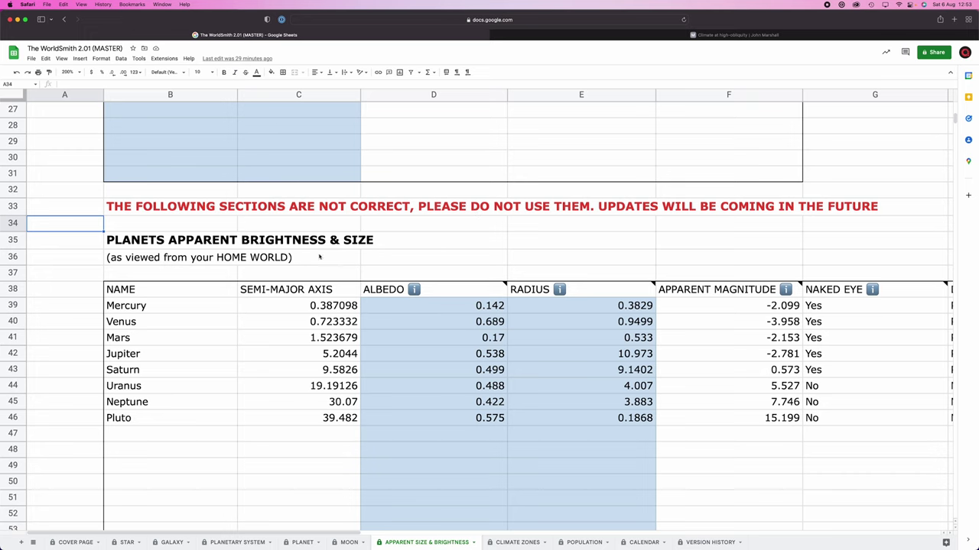
scroll(456, 289, down, 10)
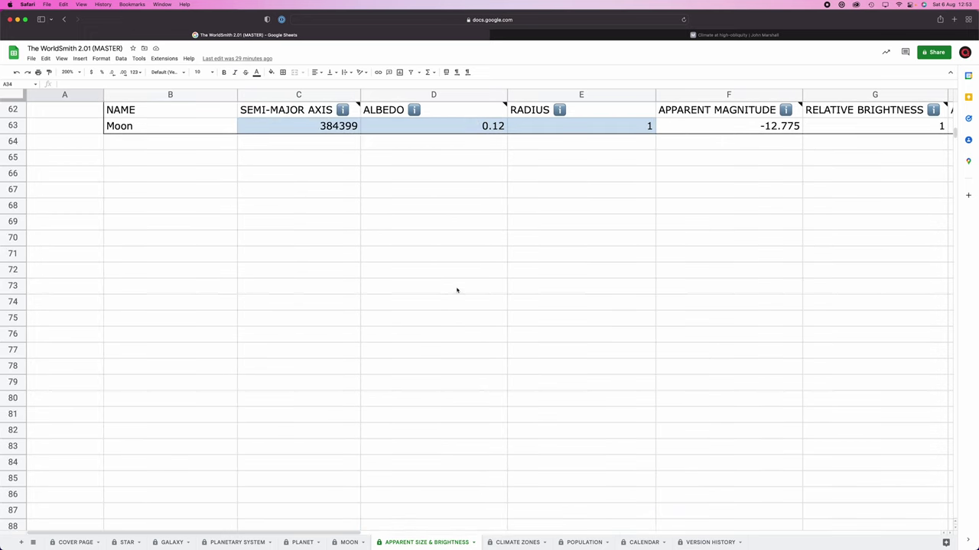
scroll(456, 289, up, 2)
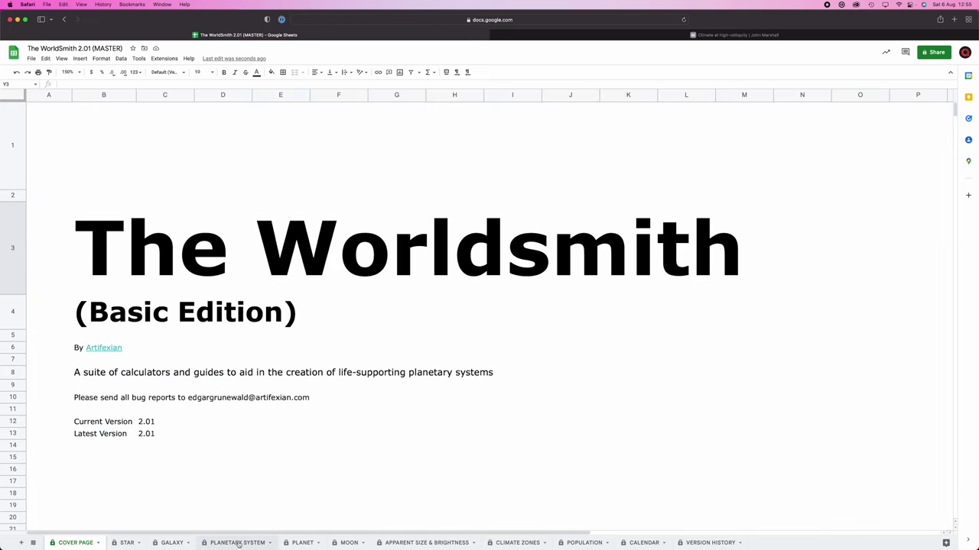
On the Planetary System sheet at 200% zoom, clear the Orbit 3 label in F18 and enter "Dwarf" beside Asteroid Belt in G19
click(238, 544)
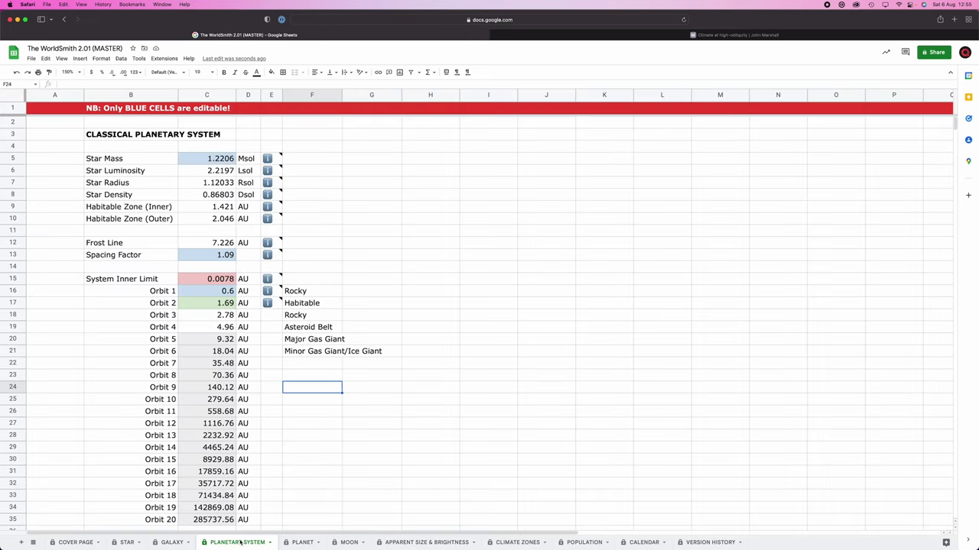
click(67, 72)
click(67, 164)
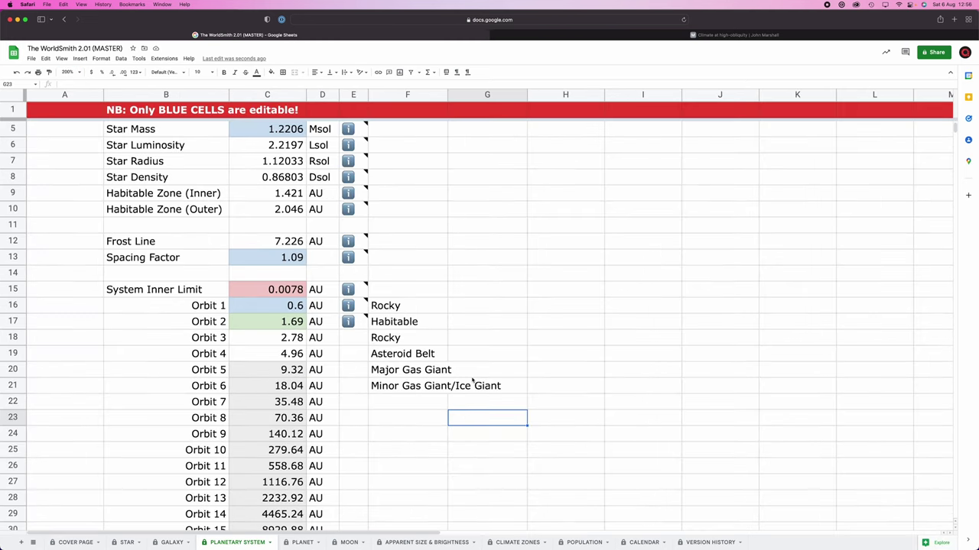
click(390, 342)
key(BackSpace)
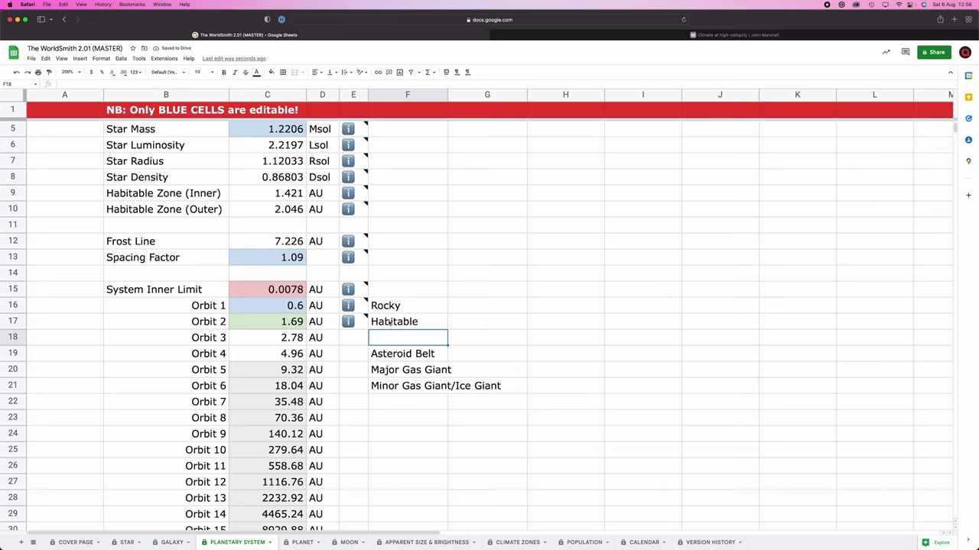
click(466, 358)
text(Dwarf)
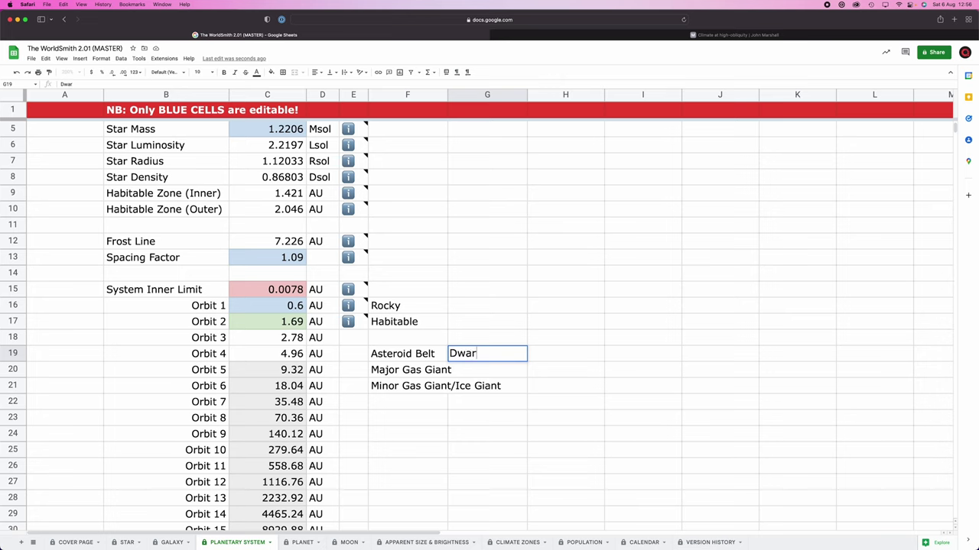
click(565, 418)
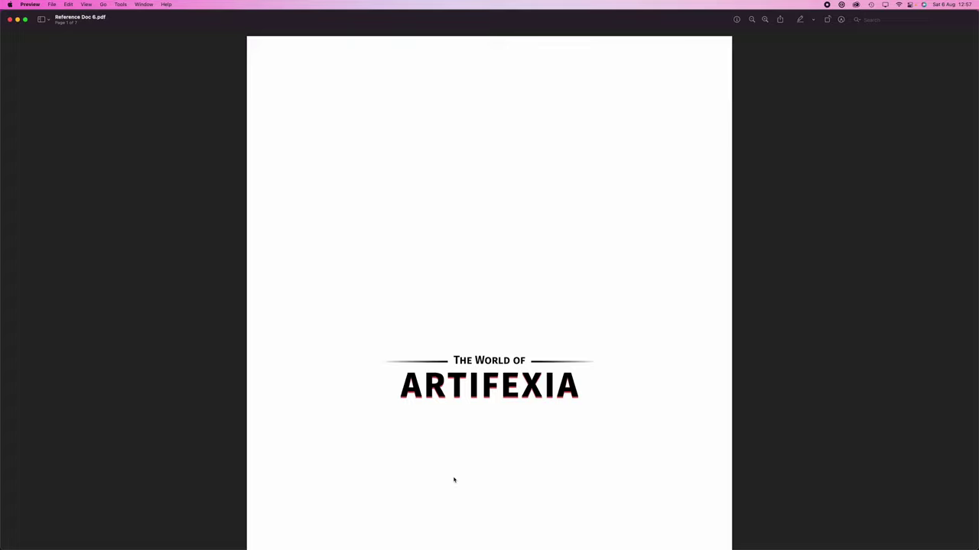
Look through Reference Doc 6.pdf, following its contents links to the Galaxy and Stellar Neighbourhood pages and reviewing the star systems table
scroll(451, 467, down, 10)
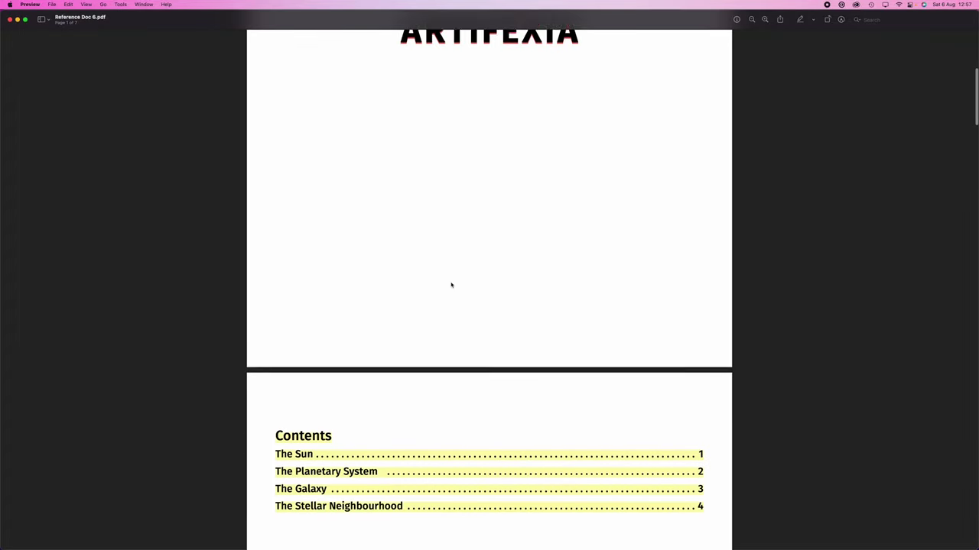
click(364, 272)
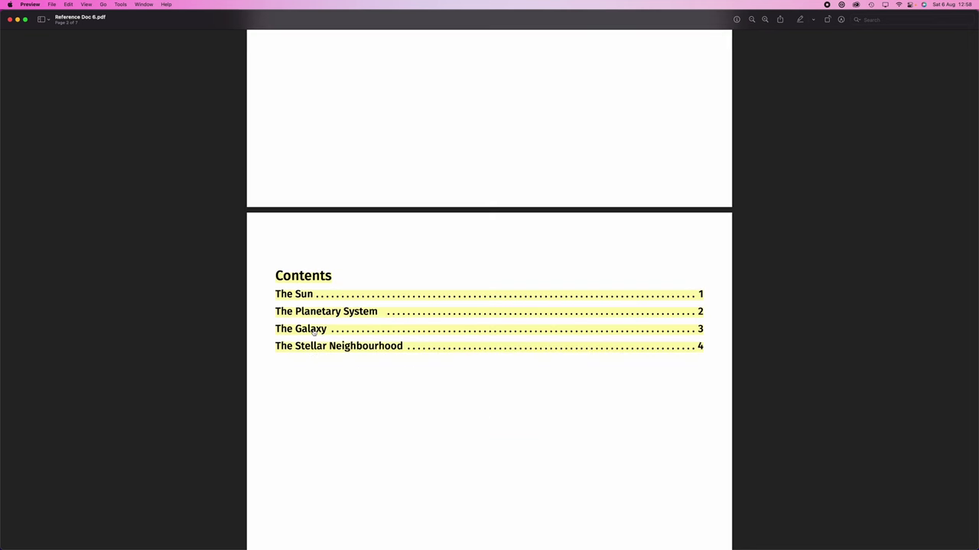
click(314, 330)
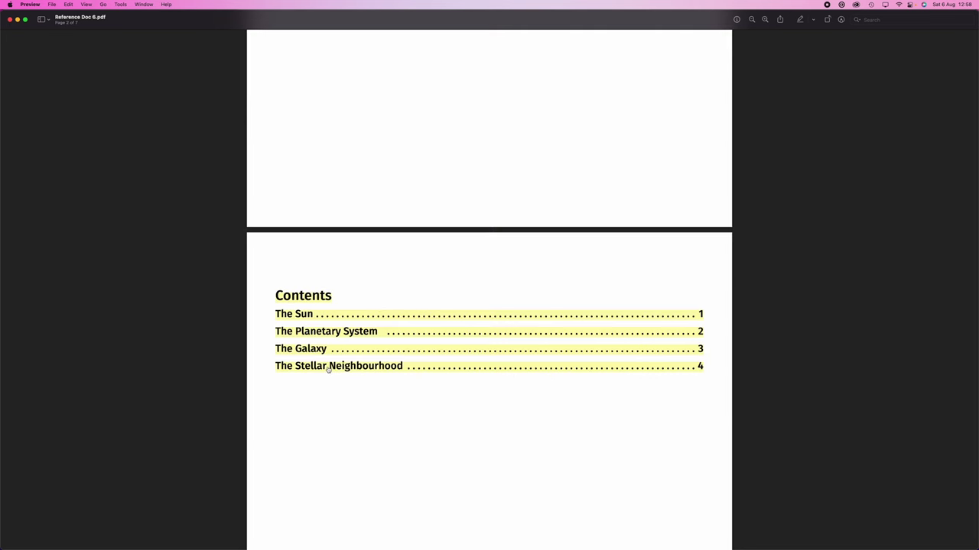
click(329, 369)
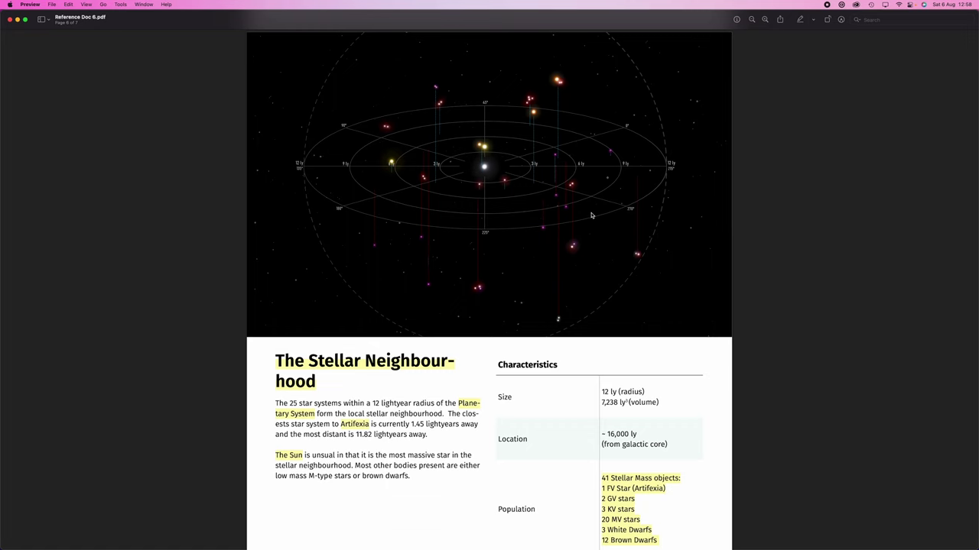
scroll(592, 215, down, 10)
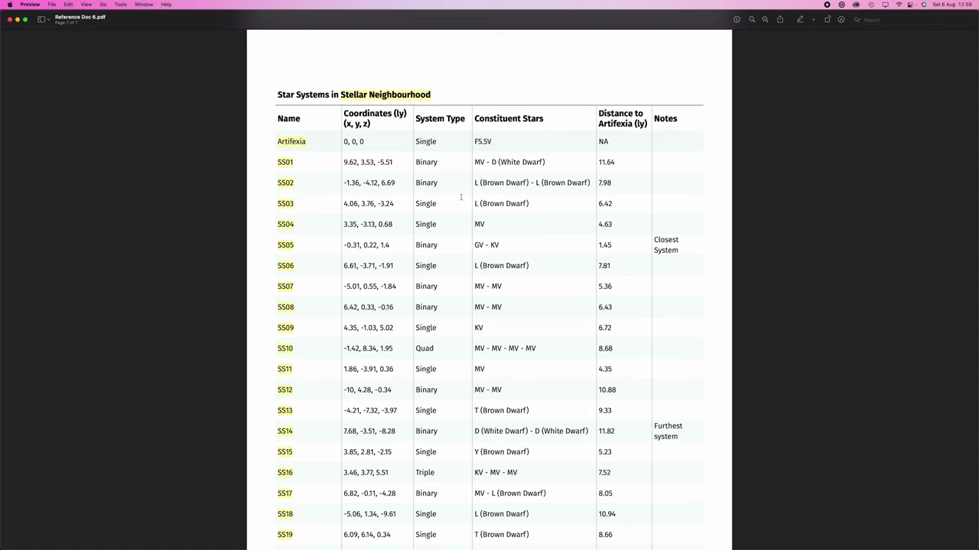
scroll(461, 197, up, 20)
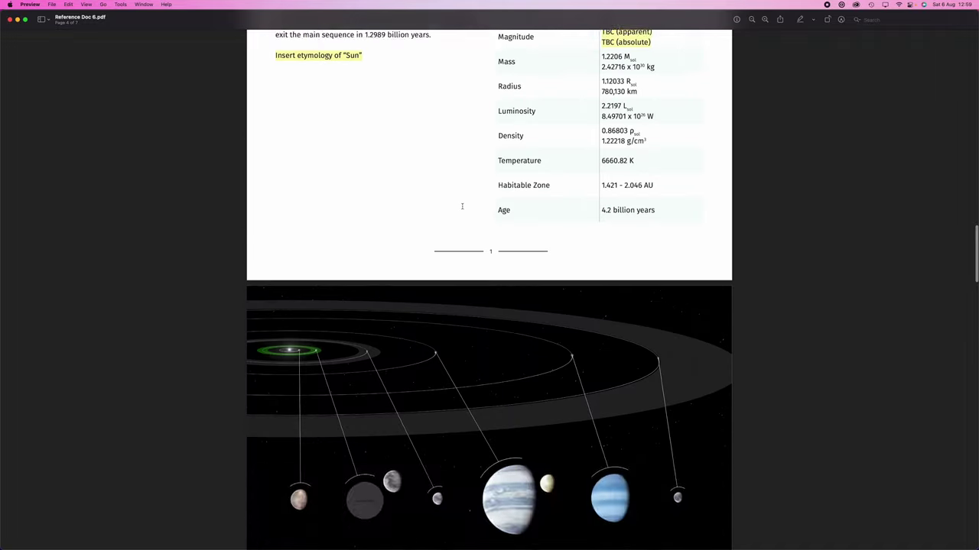
scroll(462, 207, up, 8)
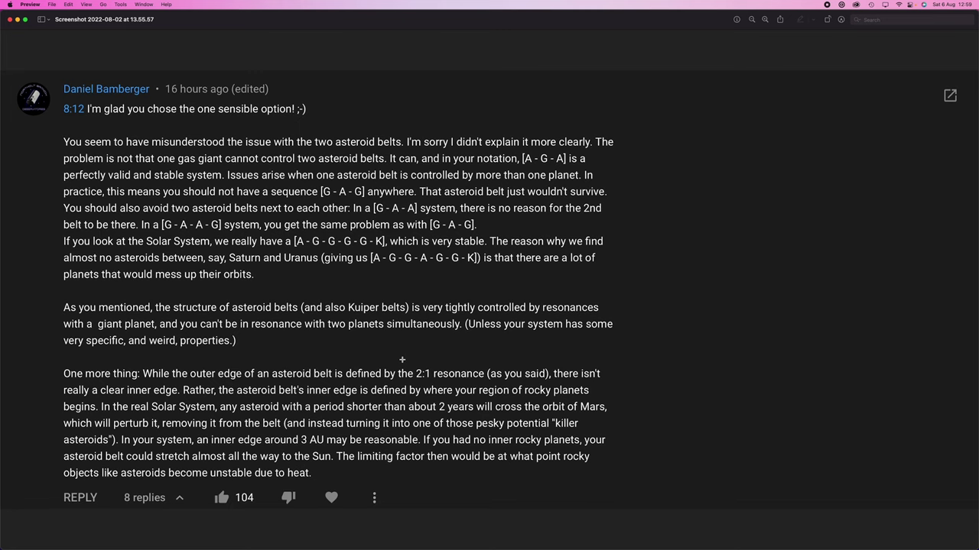
Switch back to the WorldSmith spreadsheet and examine the mass, density, radius and gravity cells on the Planet sheet
key(super+Tab)
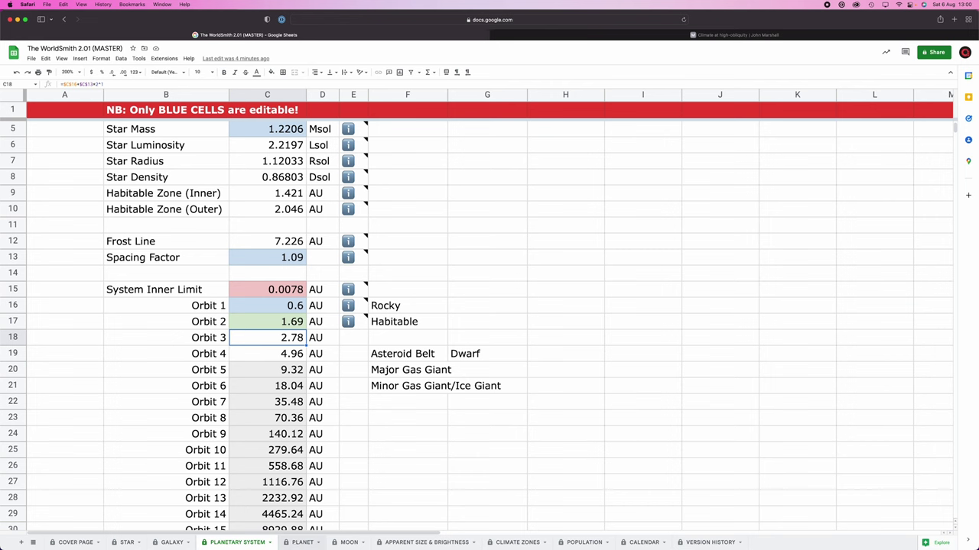
click(302, 542)
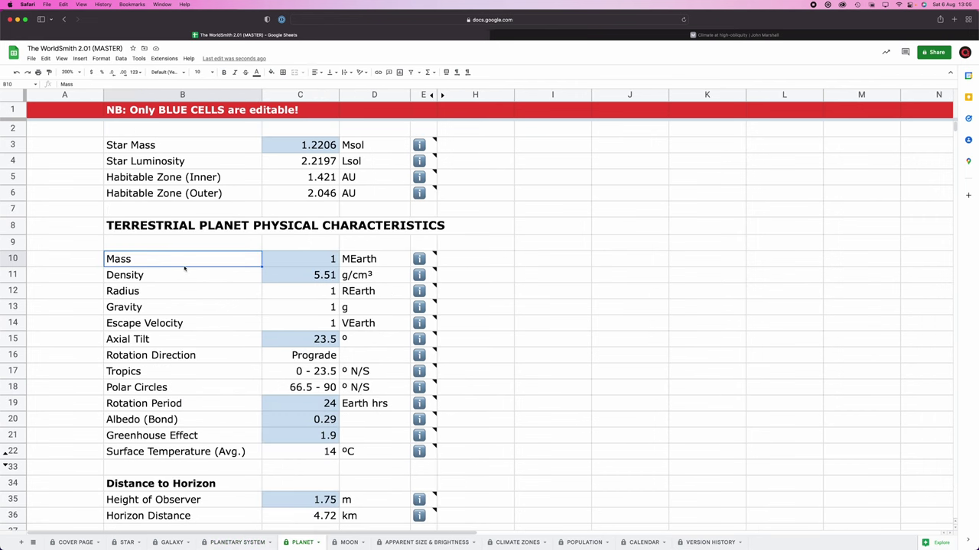
shift+click(324, 313)
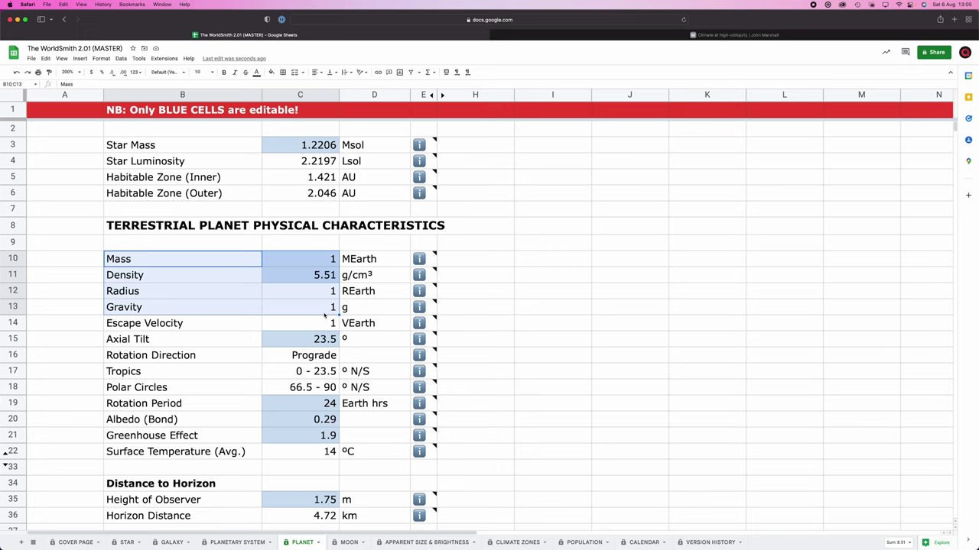
click(289, 264)
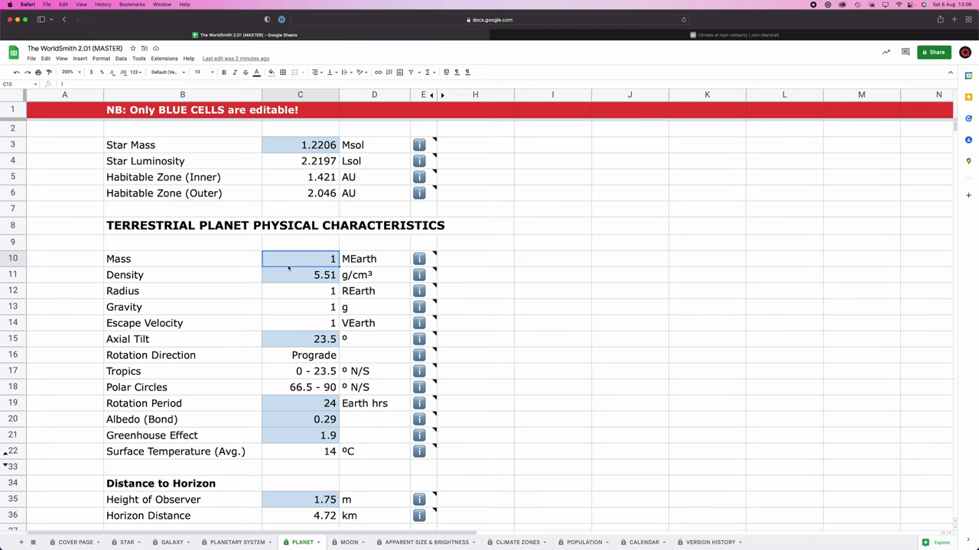
click(291, 275)
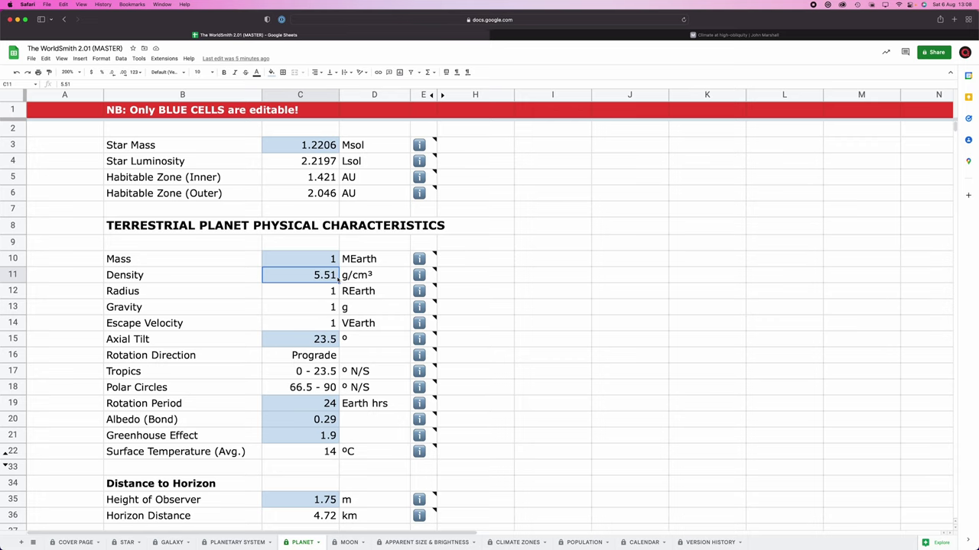
click(330, 293)
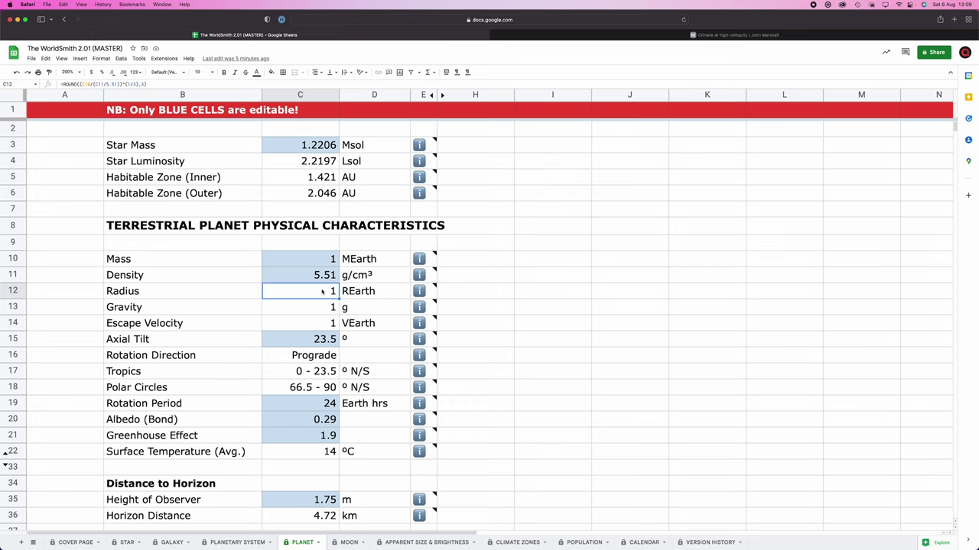
click(319, 308)
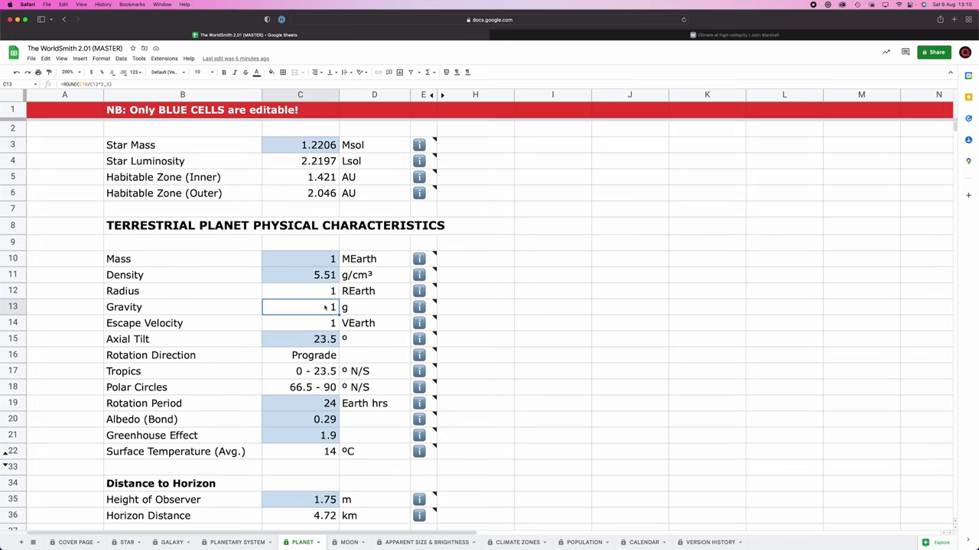
Enter the comparison headings "High G" in I10 and "Low G" in K10 beside the planet characteristics
key(super+z)
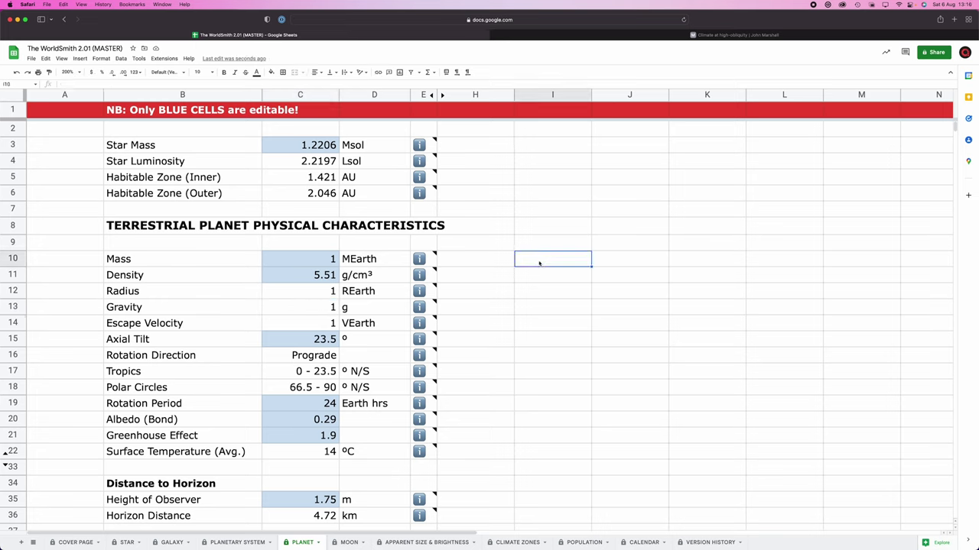
text(High G)
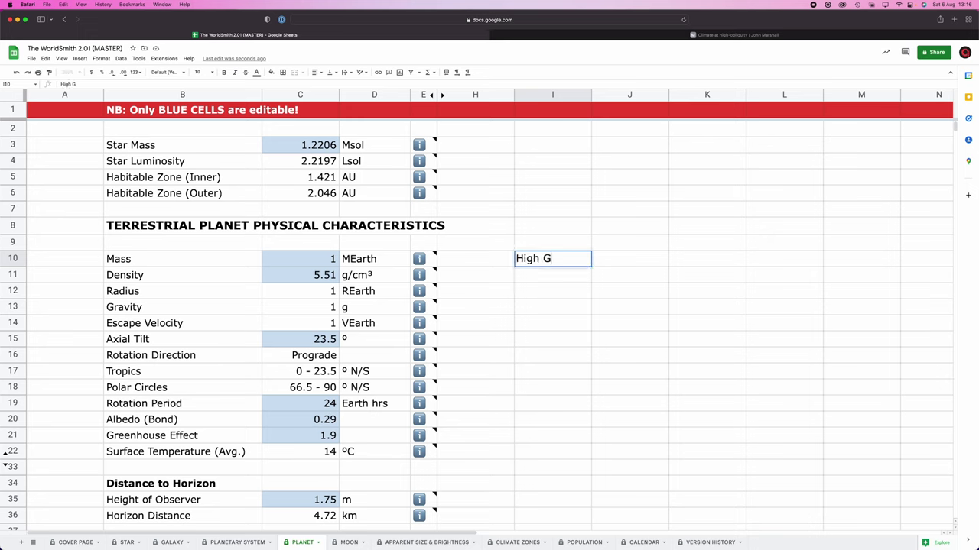
key(Tab)
key(Tab)
text(Low G)
key(Return)
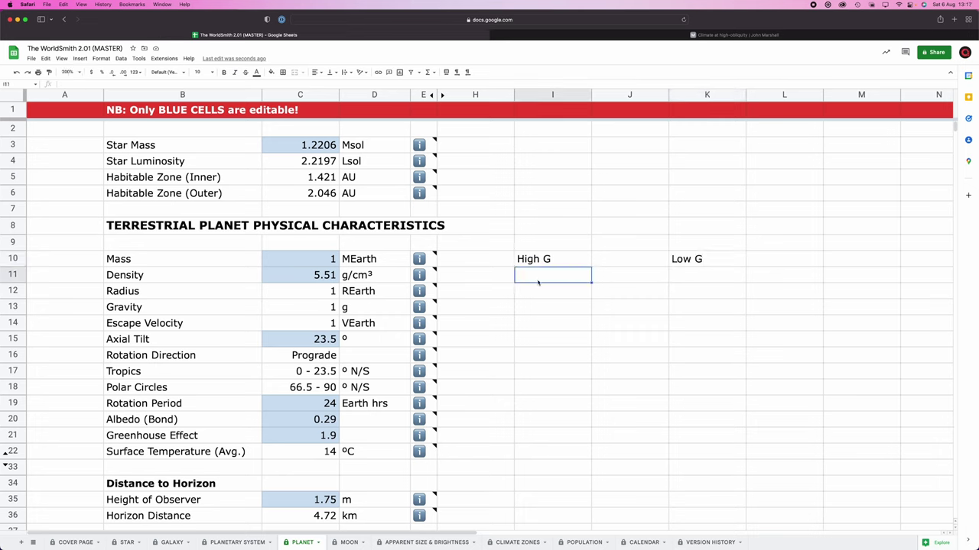
Enter "Smaller creatures" in I11 under the High G heading
text(Samller)
key(BackSpace)
key(BackSpace)
key(BackSpace)
key(BackSpace)
key(BackSpace)
key(BackSpace)
text(maller creatures)
key(Tab)
key(Tab)
Enter "Larger creatures" in K11 under the Low G heading
text(Large)
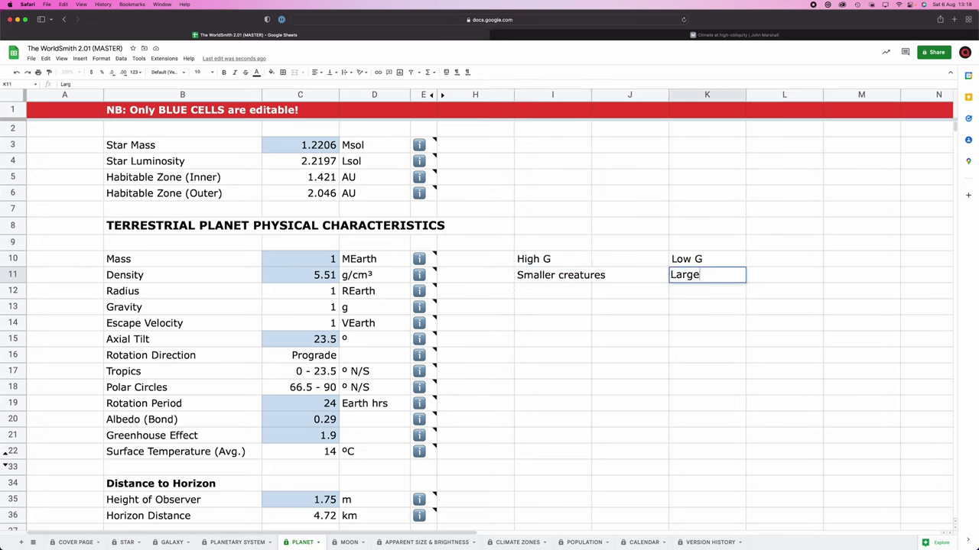
text(st creature)
key(BackSpace)
key(BackSpace)
key(BackSpace)
key(BackSpace)
key(BackSpace)
key(BackSpace)
key(BackSpace)
key(BackSpace)
key(BackSpace)
key(BackSpace)
key(BackSpace)
text(r creatures)
key(Return)
Fill row 12 of the comparison with "Fewer, thicker legs" under High G and "More, thinner legs" under Low G
click(553, 279)
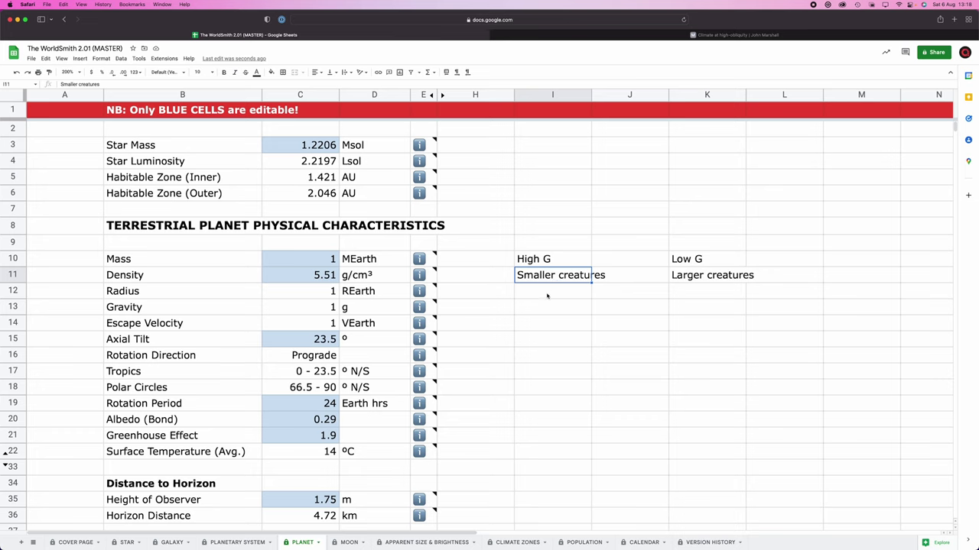
click(547, 295)
text(Fewer)
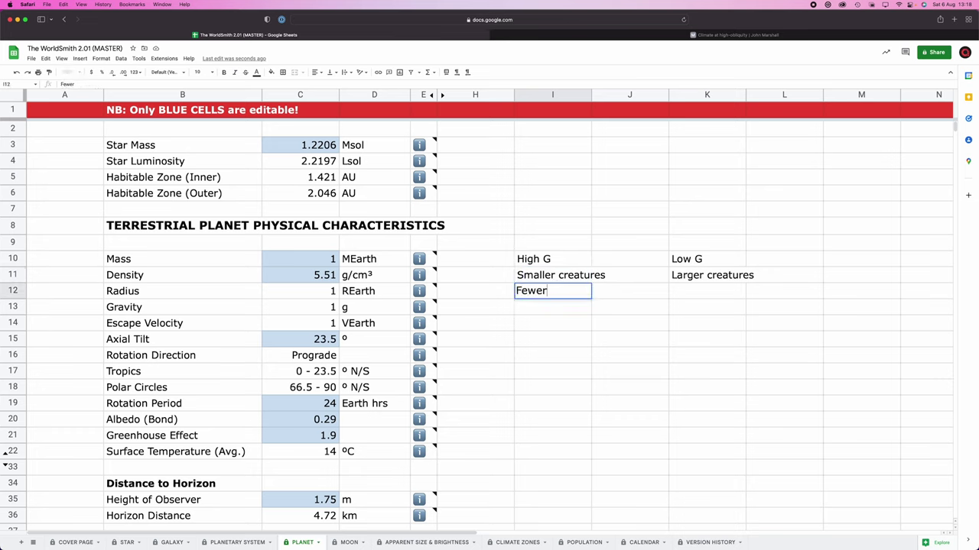
text(, thicker )
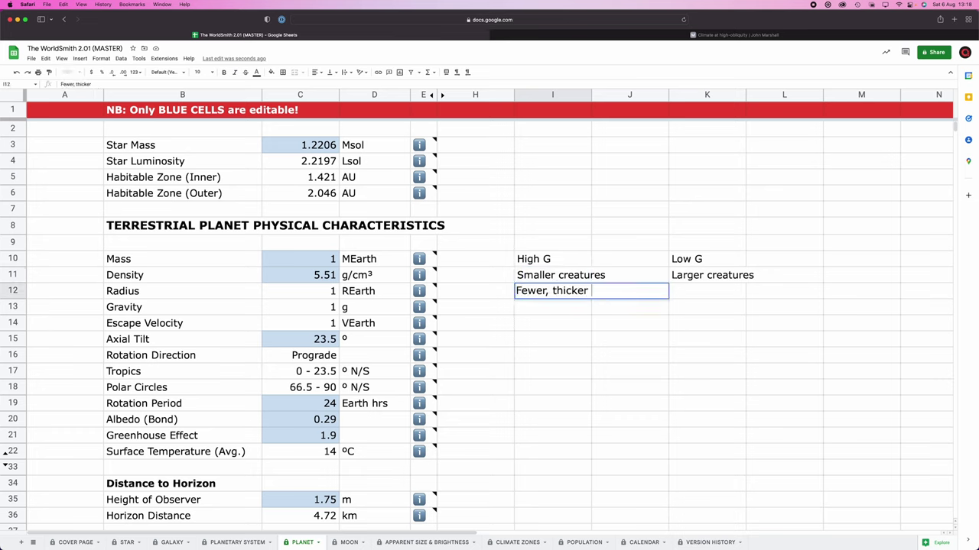
text(legs)
click(629, 290)
click(706, 291)
text(More,)
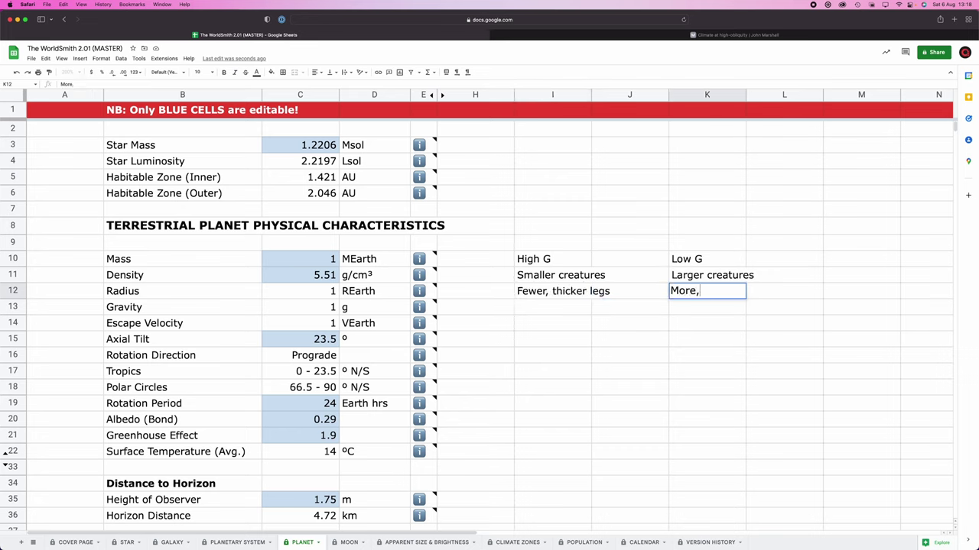
text( thinner legs)
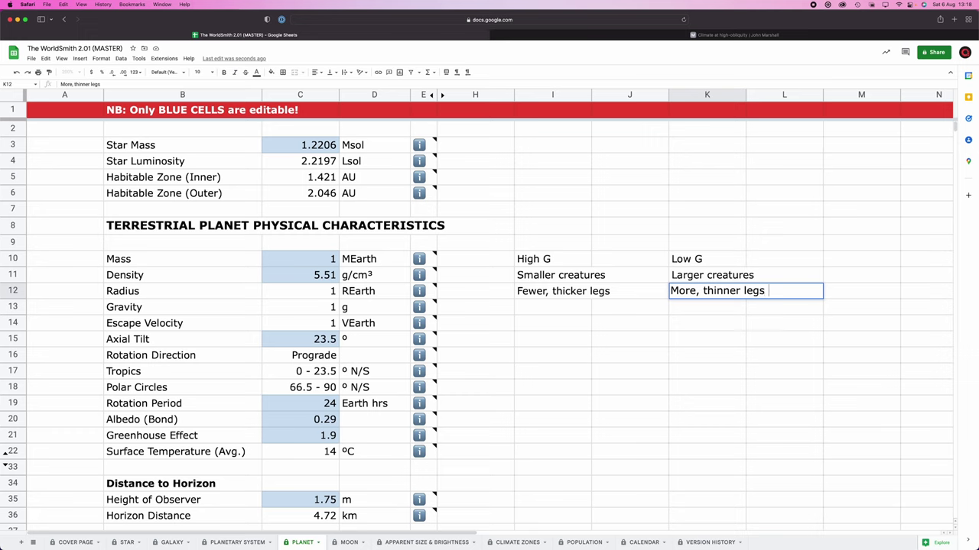
drag(536, 290, 732, 295)
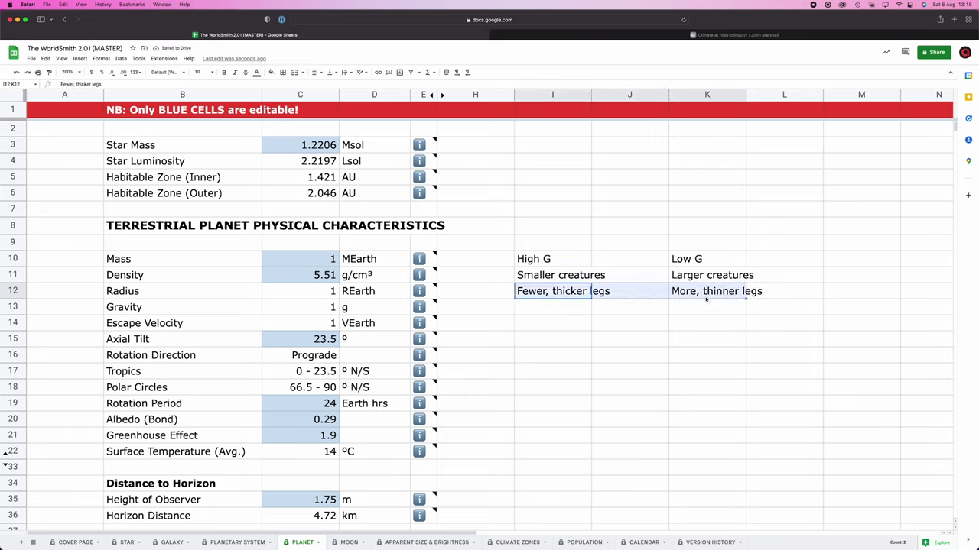
key(Down)
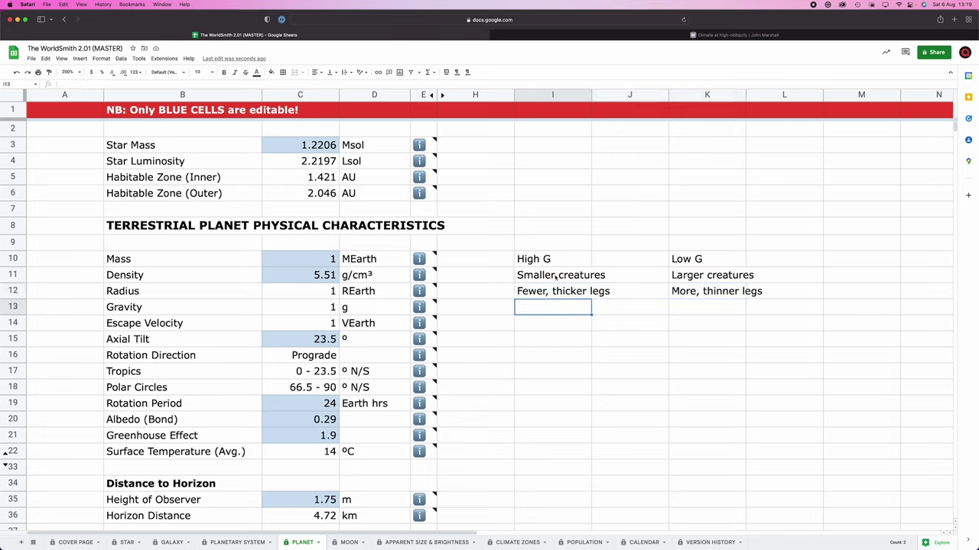
Enter "Flight easier" in row 13 of the comparison under both High G and Low G
text(Fligher)
key(BackSpace)
key(BackSpace)
text(t easier)
key(Tab)
text(Flight easier)
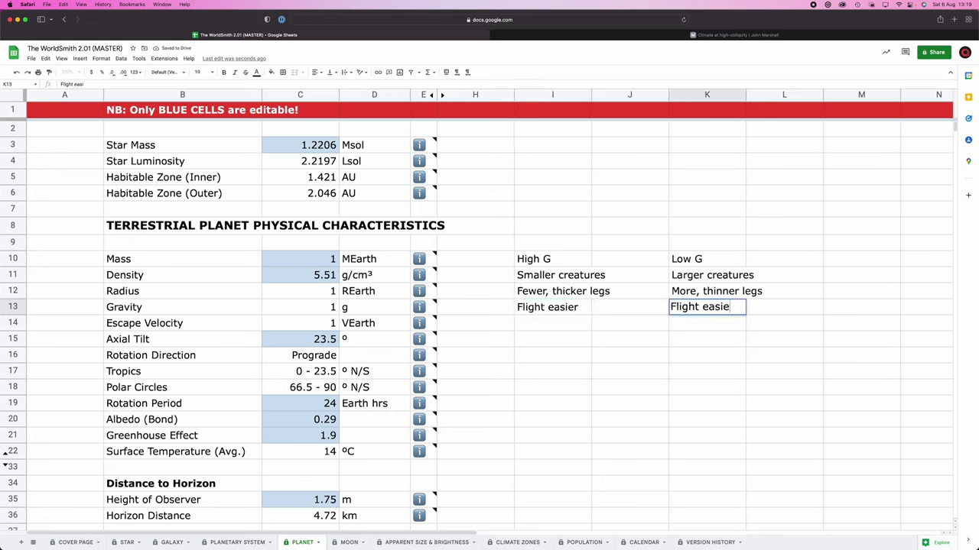
key(Return)
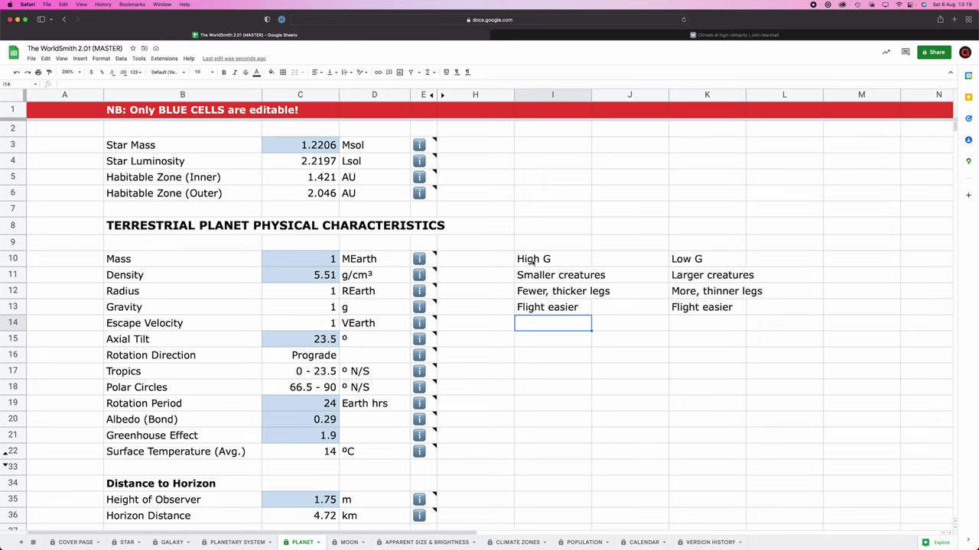
Review the gravity comparison, checking the flight entries, the Low G heading and the High G notes in I10:I13
click(552, 306)
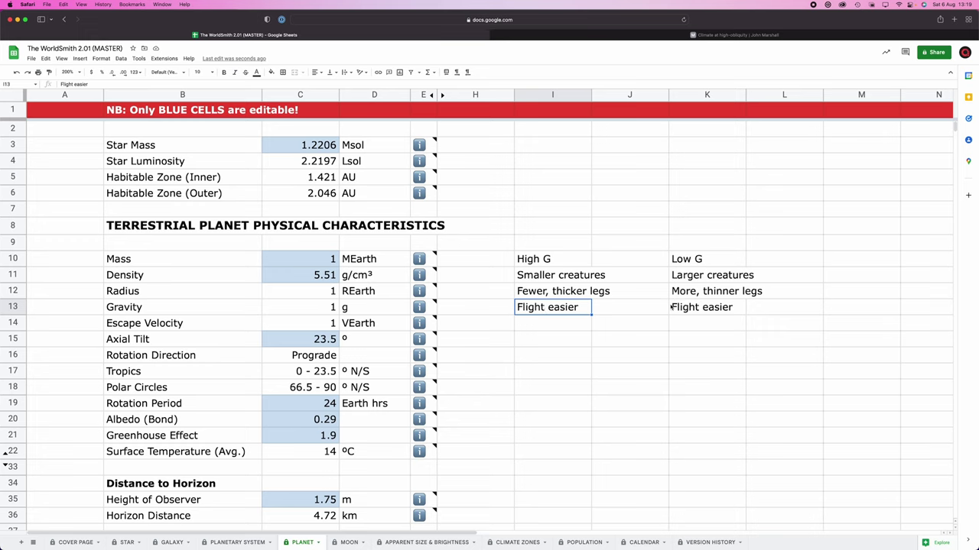
click(697, 306)
click(681, 258)
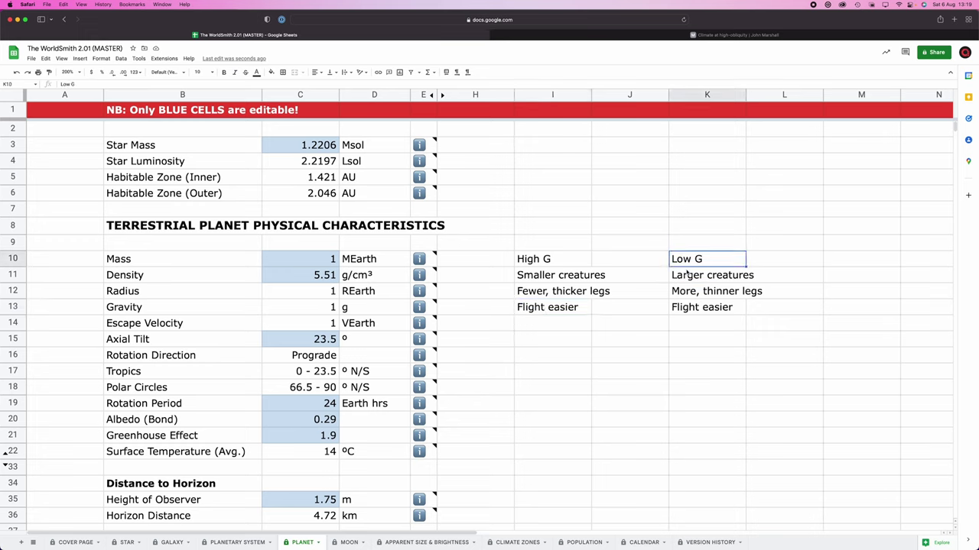
click(692, 311)
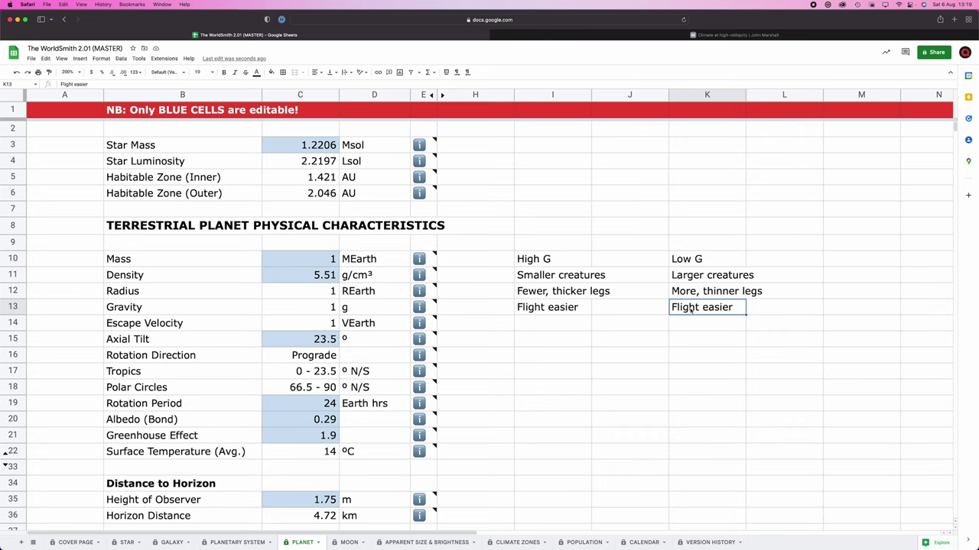
click(549, 264)
shift+click(577, 312)
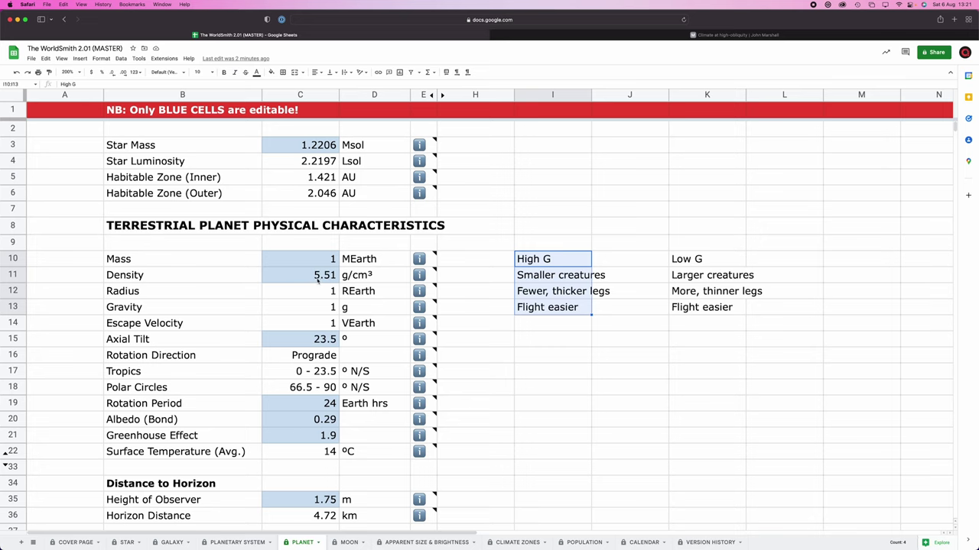
Try a planet mass of 3 MEarth in C10
key(super+z)
key(super+z)
key(super+z)
key(super+z)
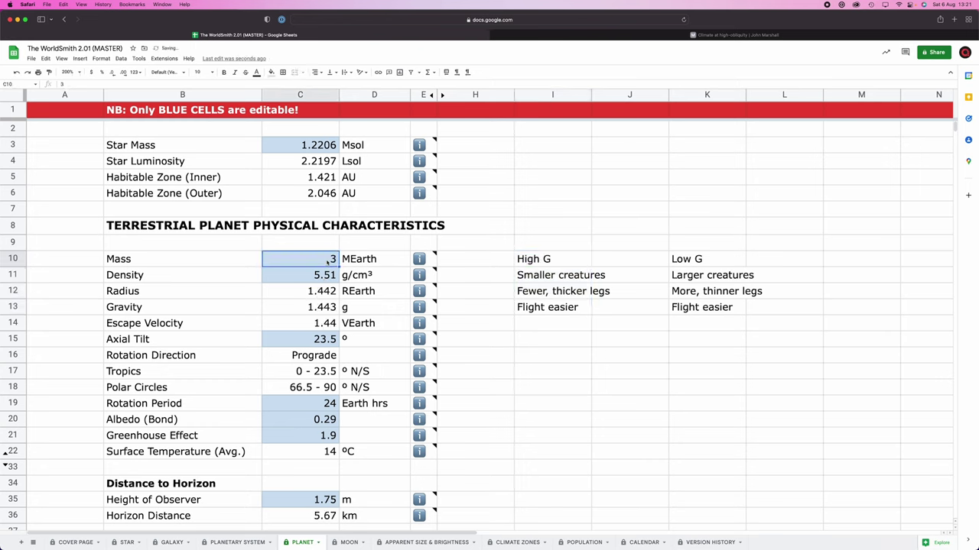
Try a planet mass of 2.5 MEarth with densities of 6 and 6.2 g/cm³
key(super+z)
key(super+z)
key(super+z)
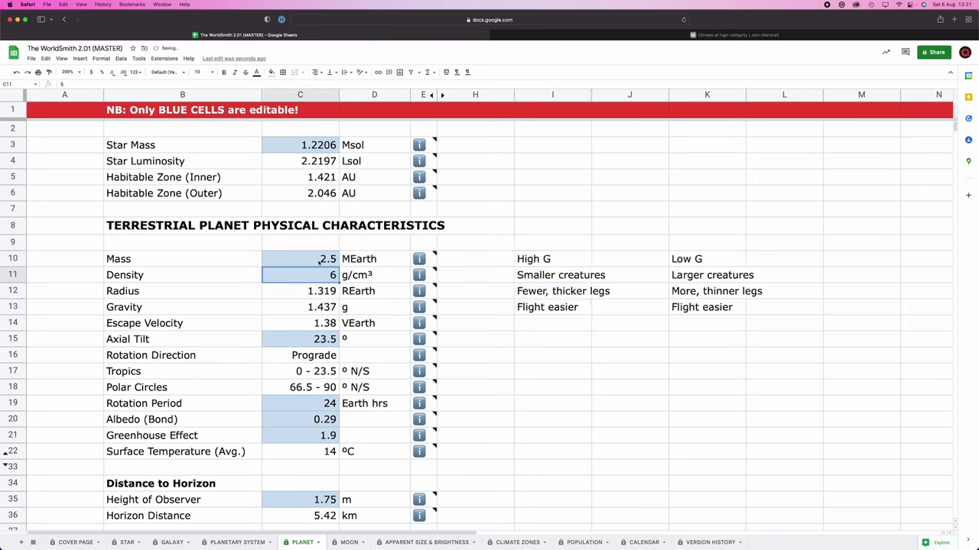
key(super+z)
key(super+z)
key(super+z)
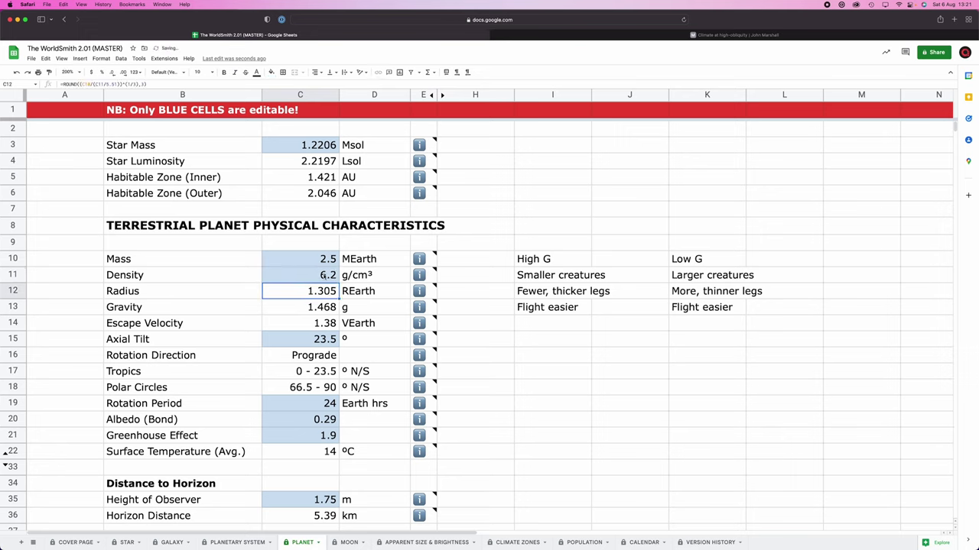
Set the planet's mass to 2.7 MEarth in C10 and its density to 6.1 g/cm³ in C11
key(super+z)
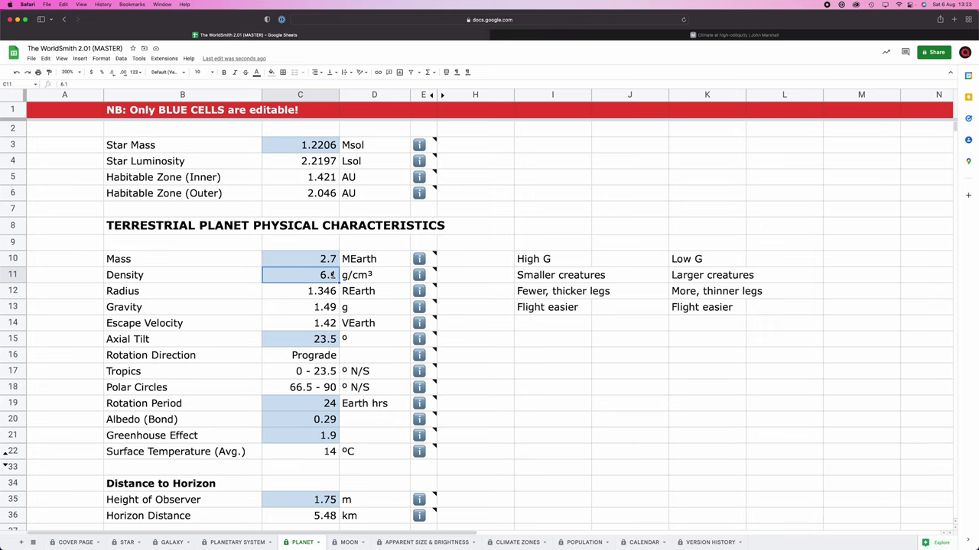
click(323, 266)
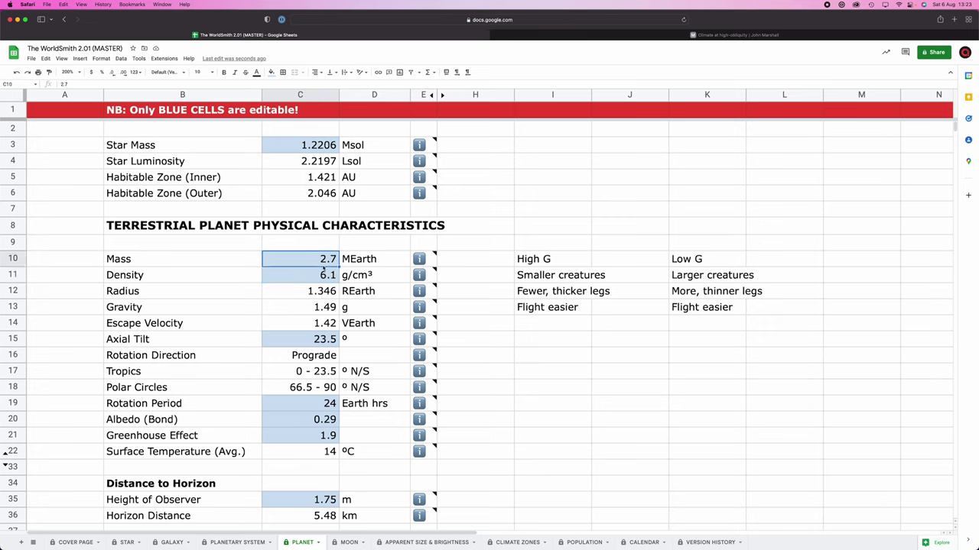
click(310, 278)
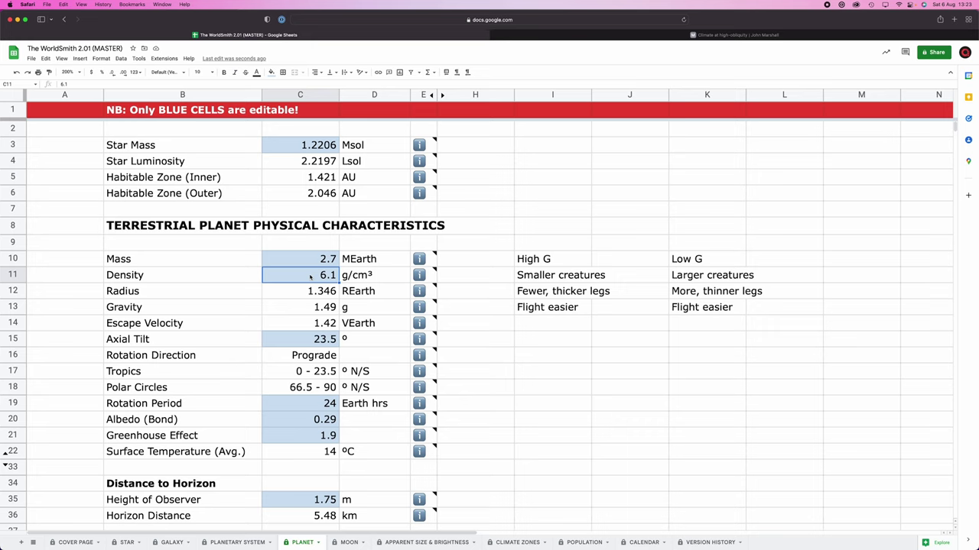
Check the planet's calculated radius, gravity and escape velocity, as well as its axial tilt
click(312, 291)
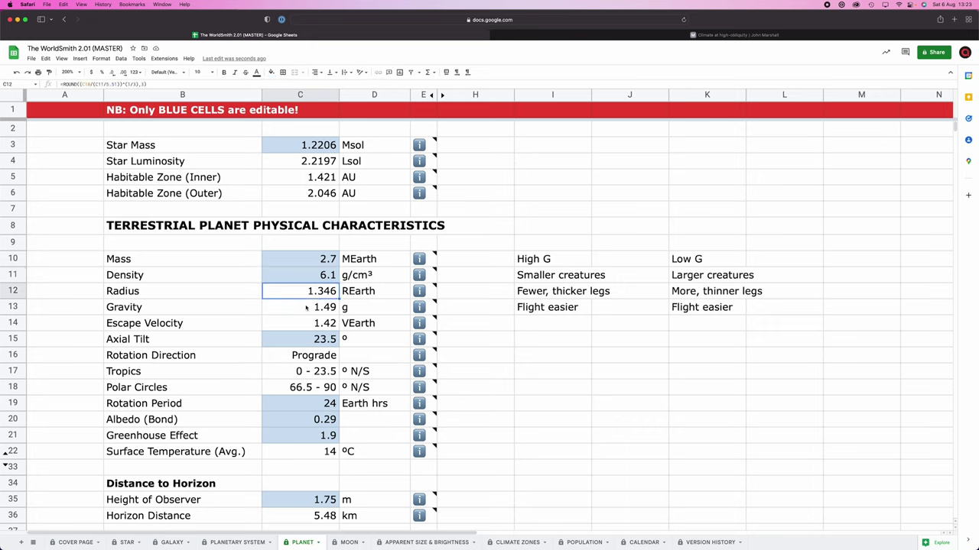
click(306, 307)
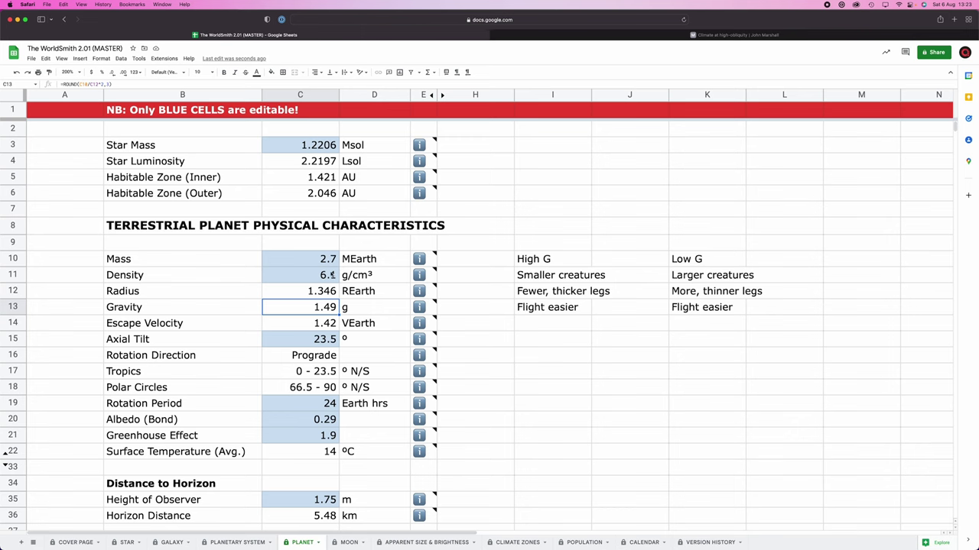
scroll(332, 295, down, 3)
click(314, 276)
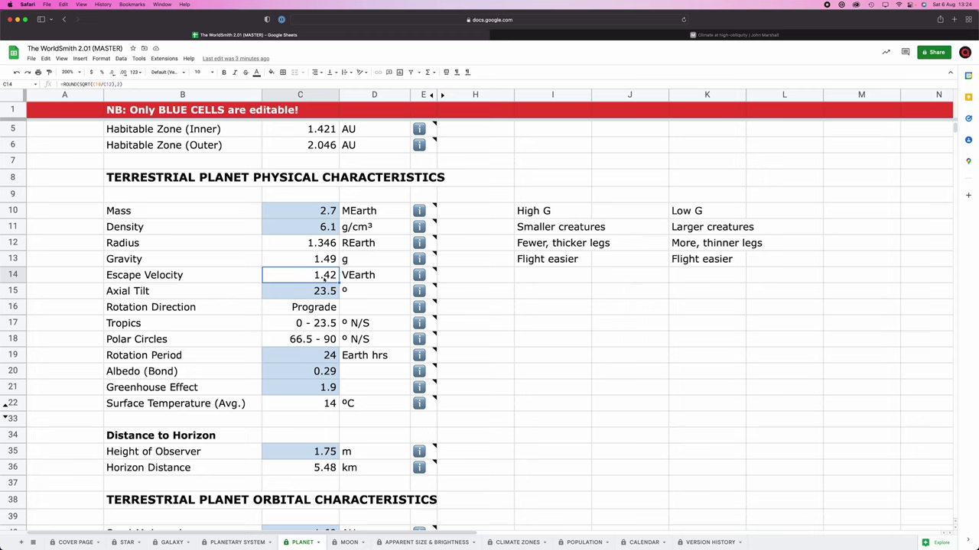
click(294, 290)
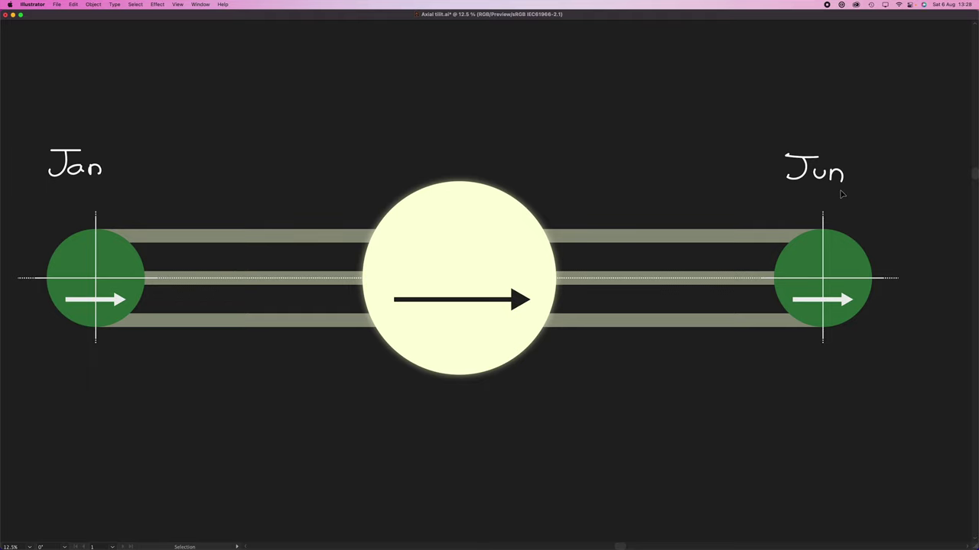
Try tilting the planets counter-clockwise in Illustrator's axial tilt diagram, and undo the last rotation
click(203, 278)
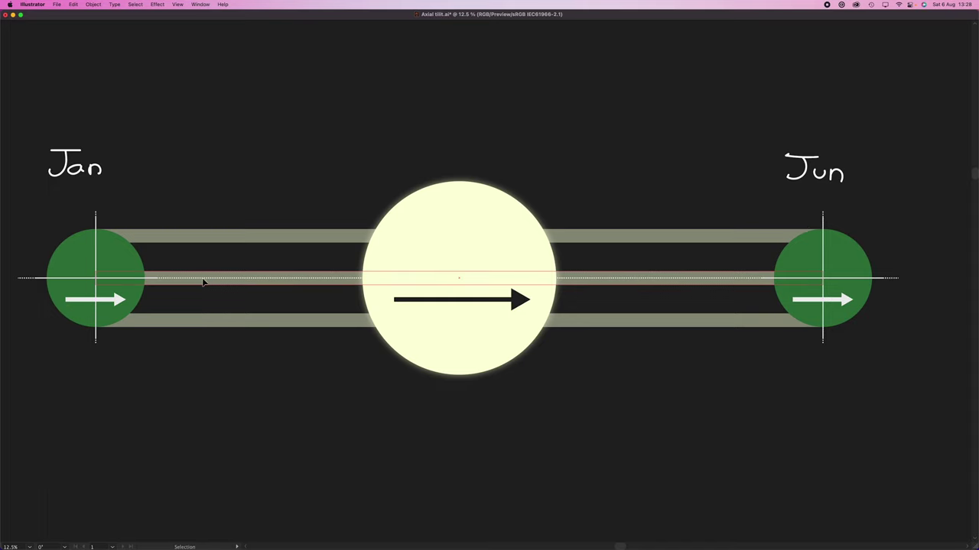
click(153, 270)
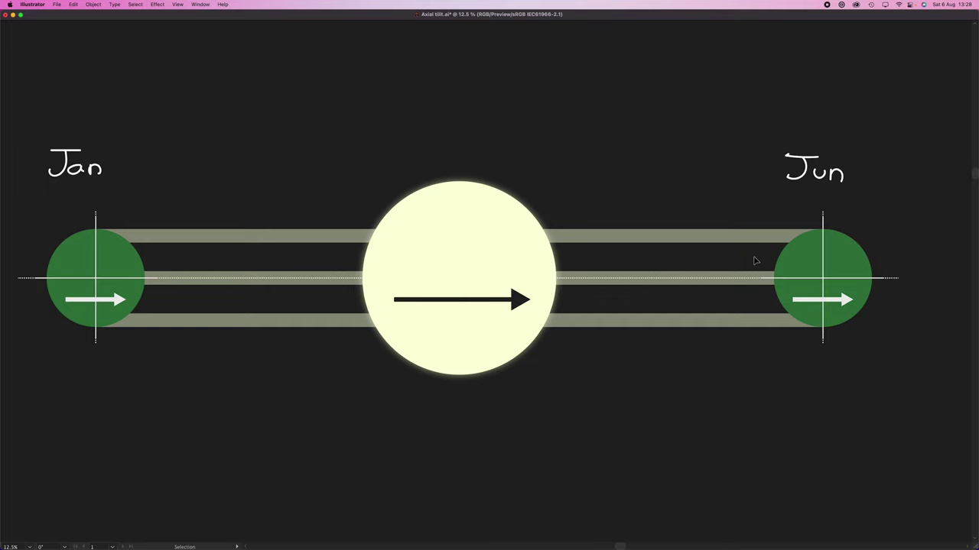
click(111, 255)
key(r)
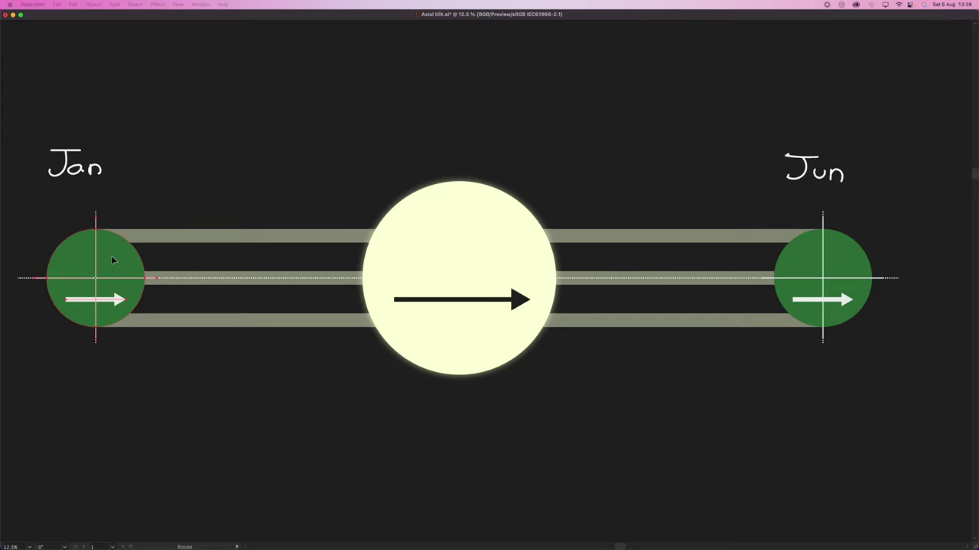
drag(111, 256, 99, 250)
key(v)
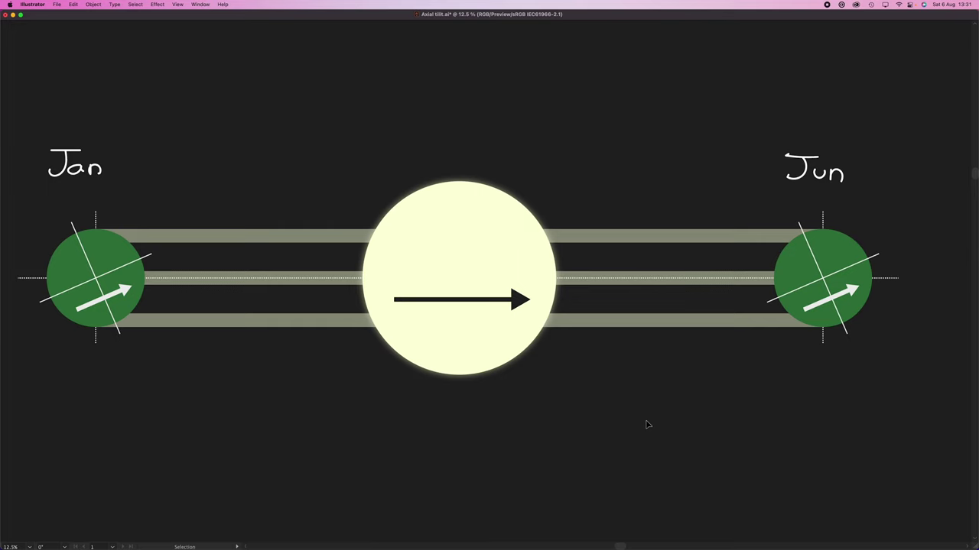
key(ctrl+z)
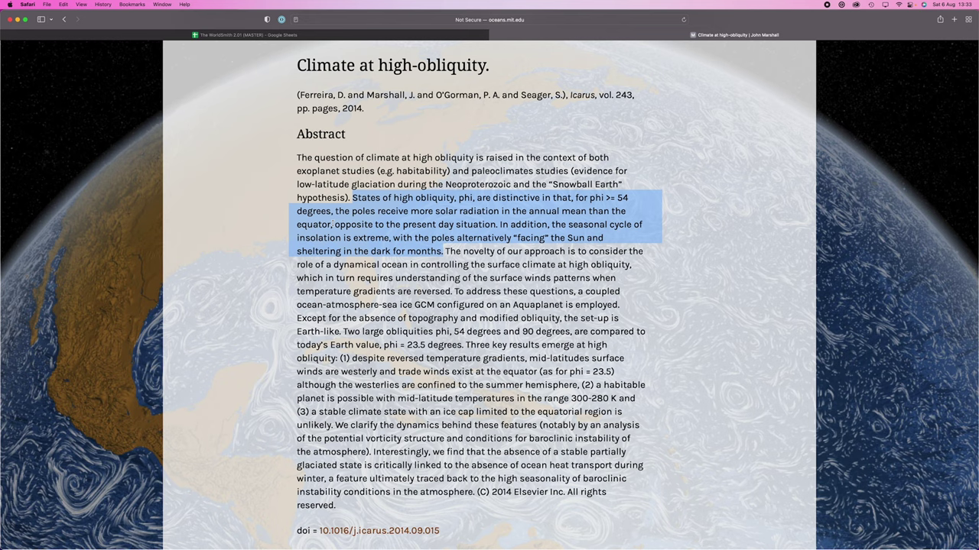
Read the "Climate at high-obliquity" abstract in Safari and return to Illustrator to compare steeper planet tilts in the diagram
scroll(325, 335, down, 3)
drag(311, 336, 334, 349)
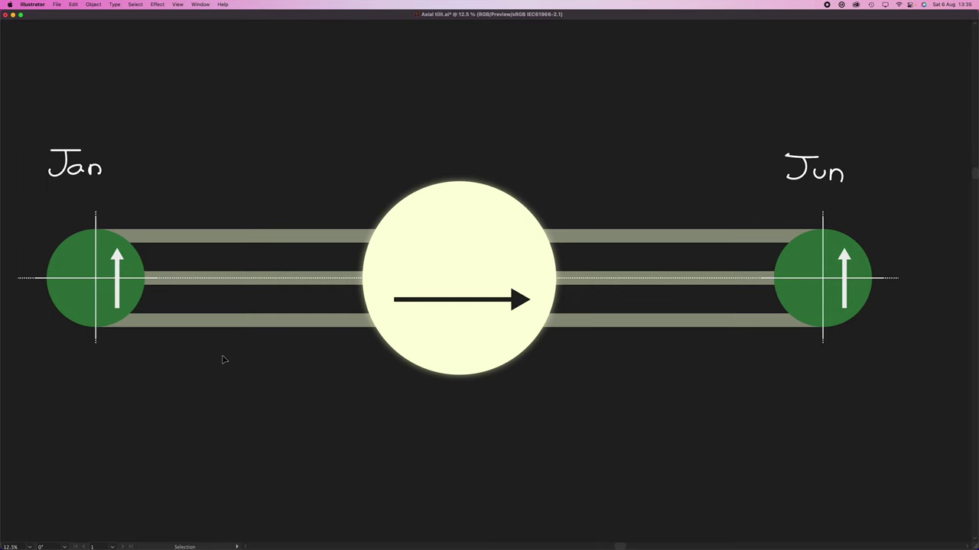
key(super+z)
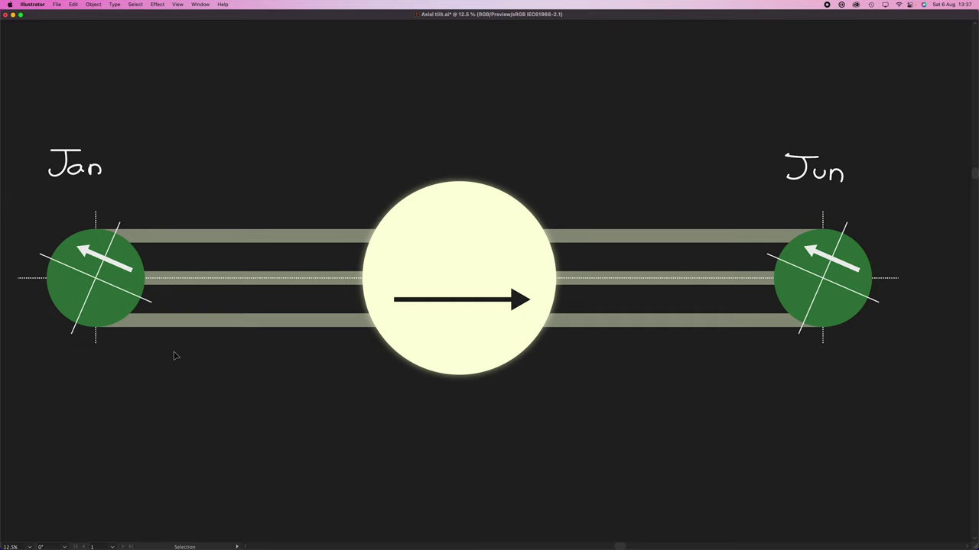
key(super+z)
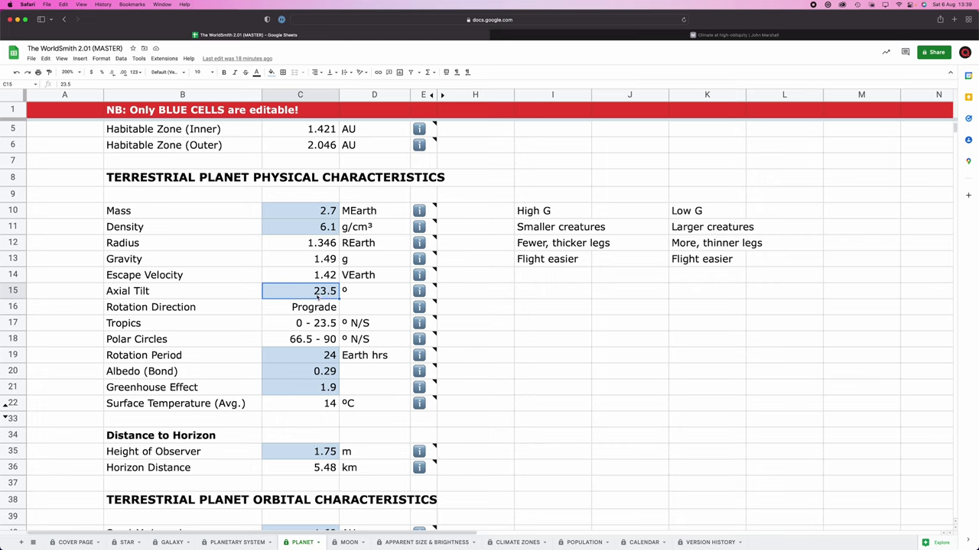
Switch to the WorldSmith sheet in Safari and set the planet's axial tilt to 21° in C15
double_click(322, 292)
key(BackSpace)
text(1)
key(BackSpace)
key(BackSpace)
key(Return)
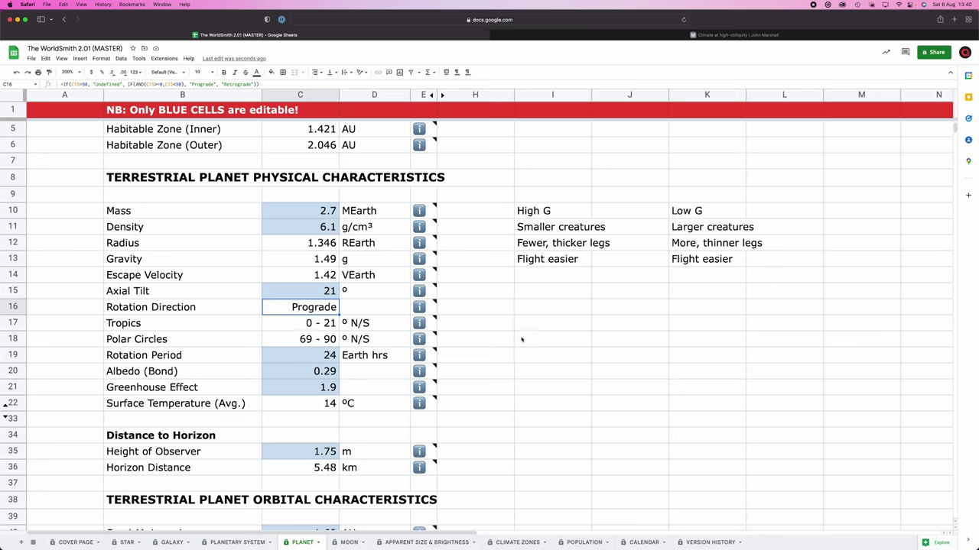
Examine the planet's tropics, polar circles, rotation period, albedo, greenhouse effect and average surface temperature
click(167, 325)
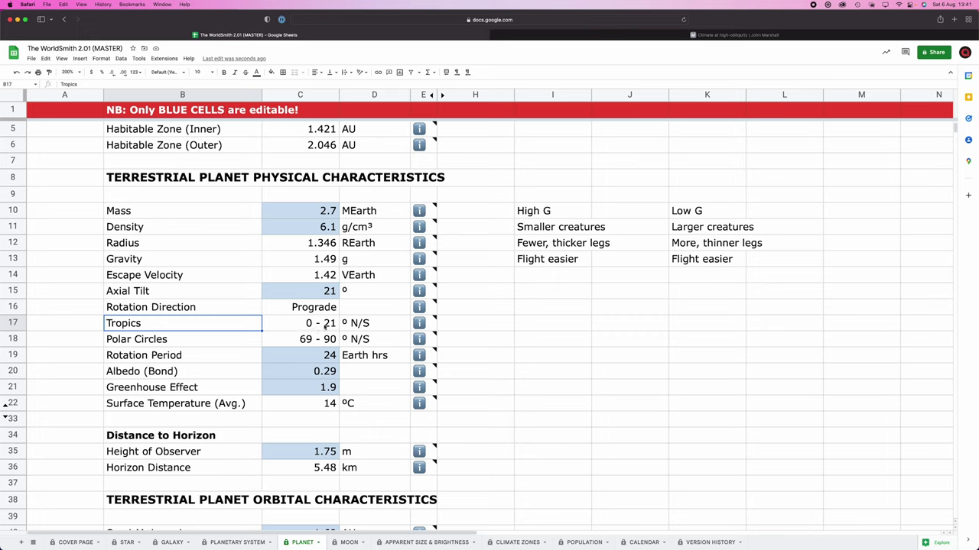
click(236, 341)
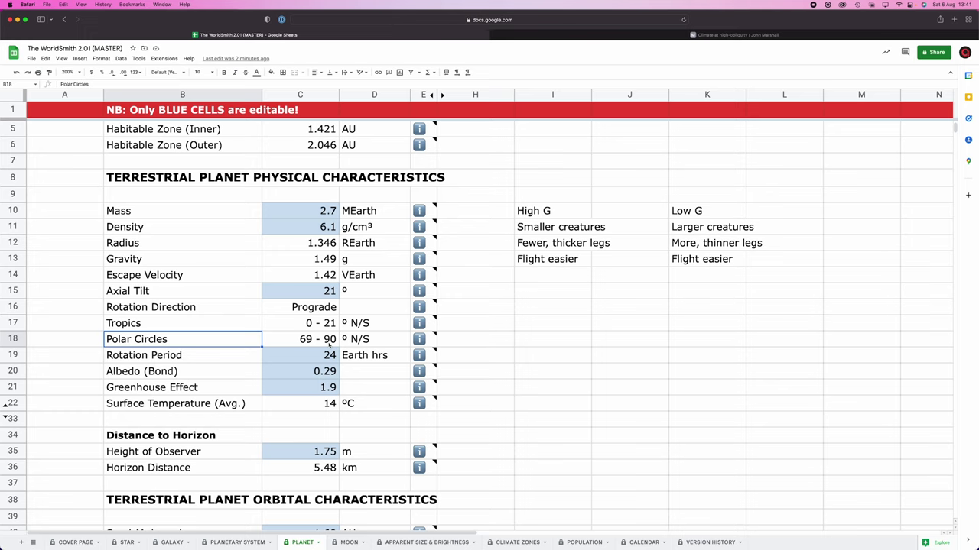
scroll(490, 351, down, 2)
click(490, 351)
click(293, 295)
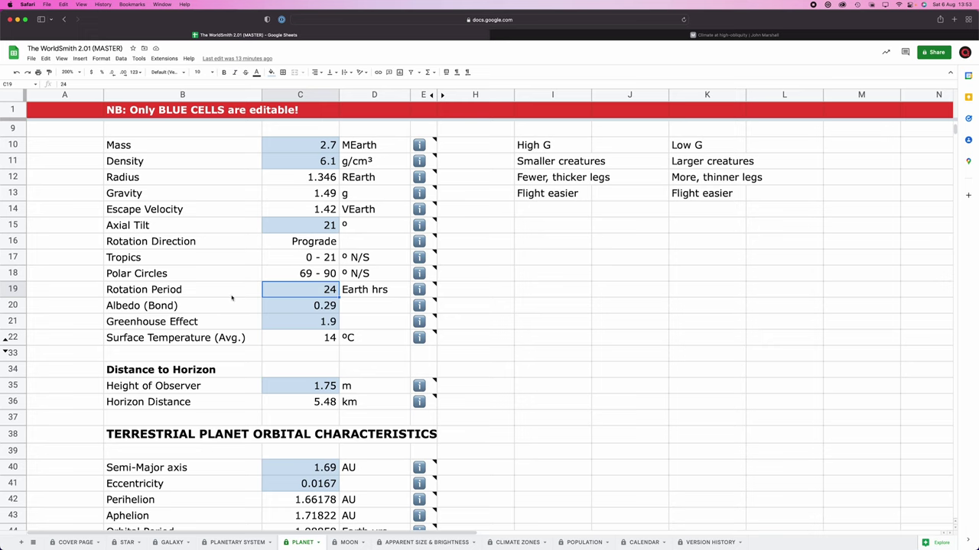
click(207, 311)
click(214, 325)
click(227, 342)
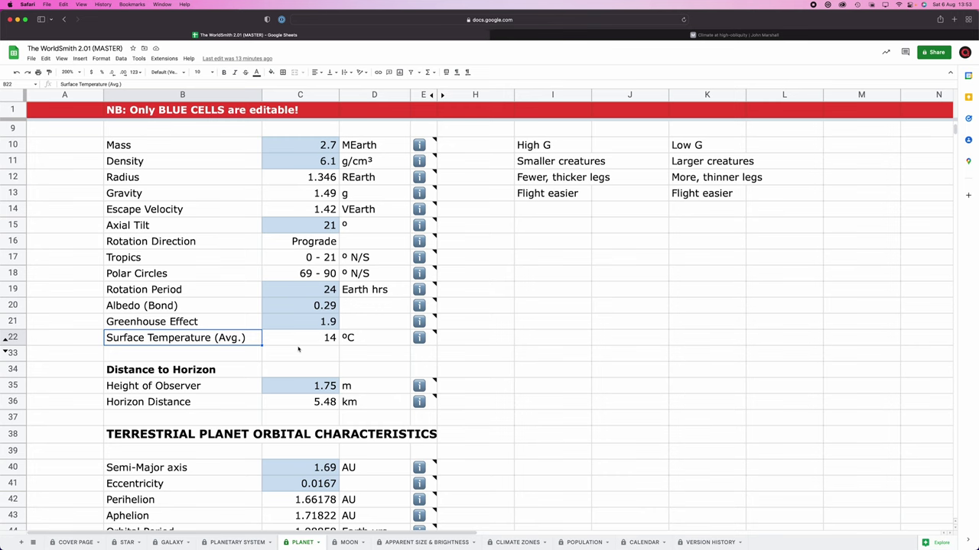
Check the observer height and horizon distance in the Distance to Horizon section
scroll(587, 289, down, 5)
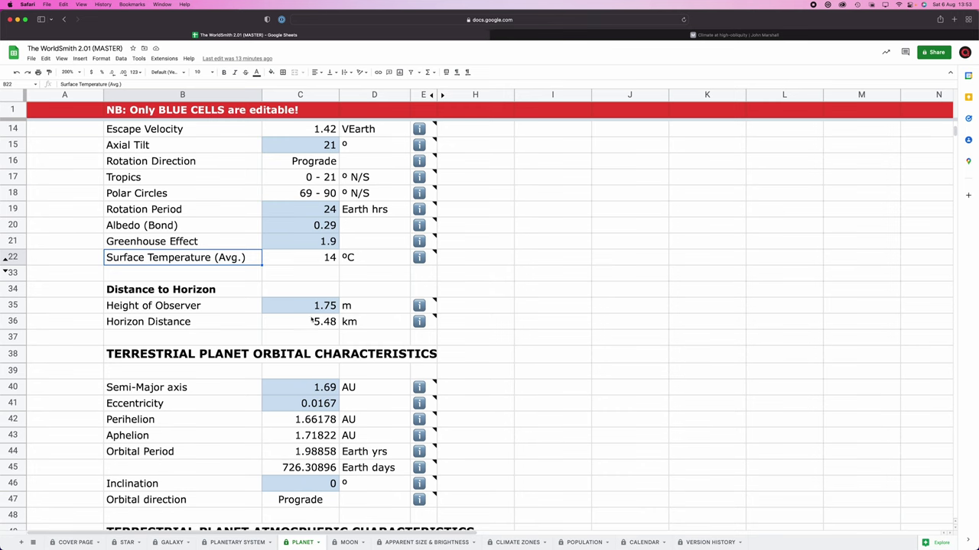
click(179, 296)
click(281, 310)
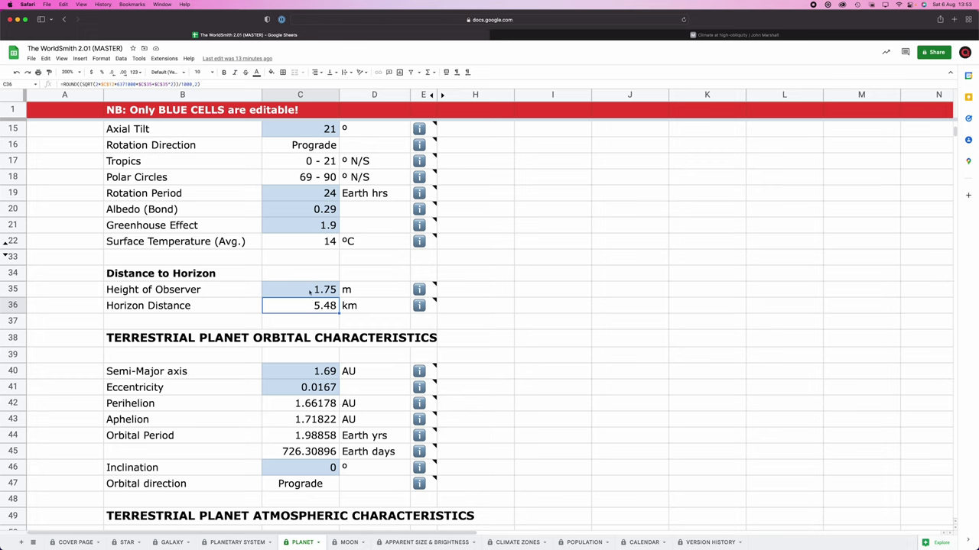
click(311, 291)
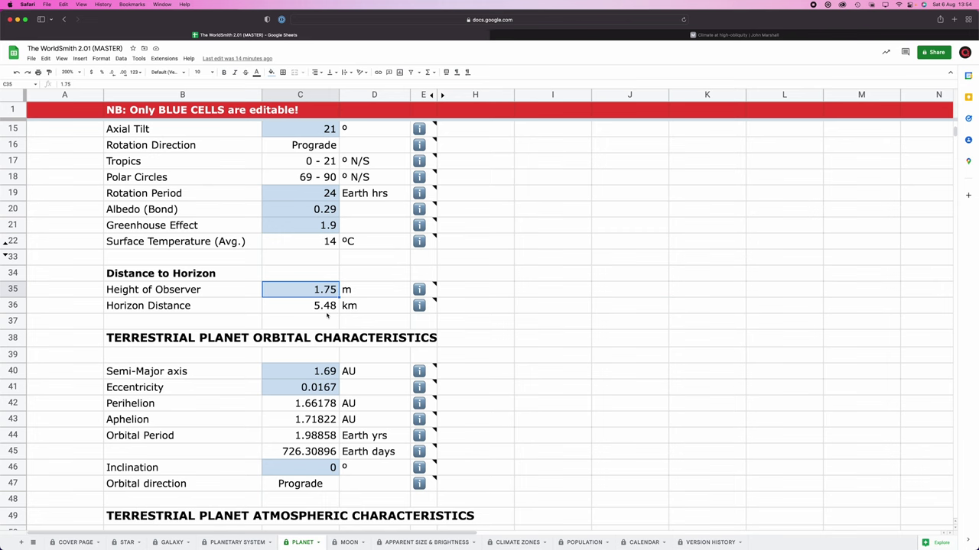
Check the semi-major axis in C40 and open the PLANETARY SYSTEM sheet to compare it with the habitable planet's orbit
scroll(328, 315, down, 5)
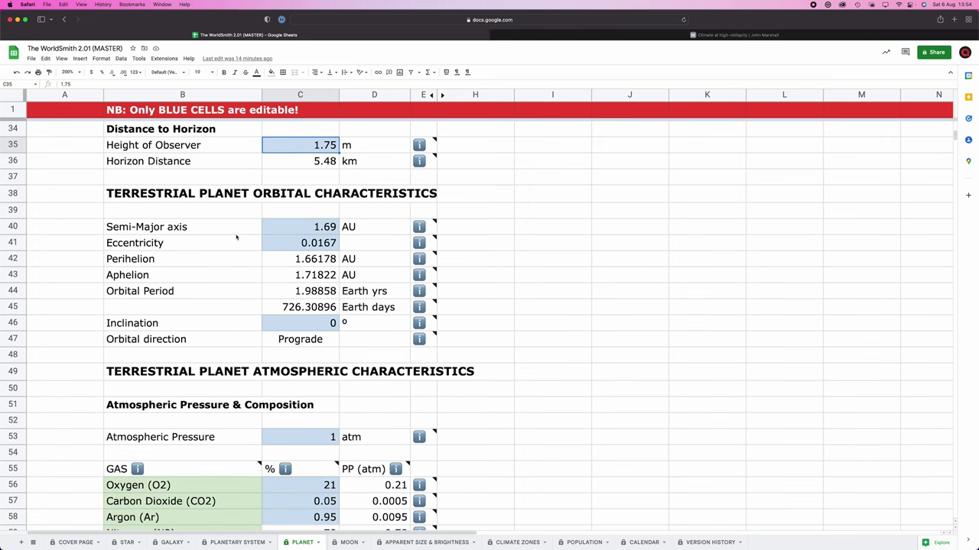
click(299, 231)
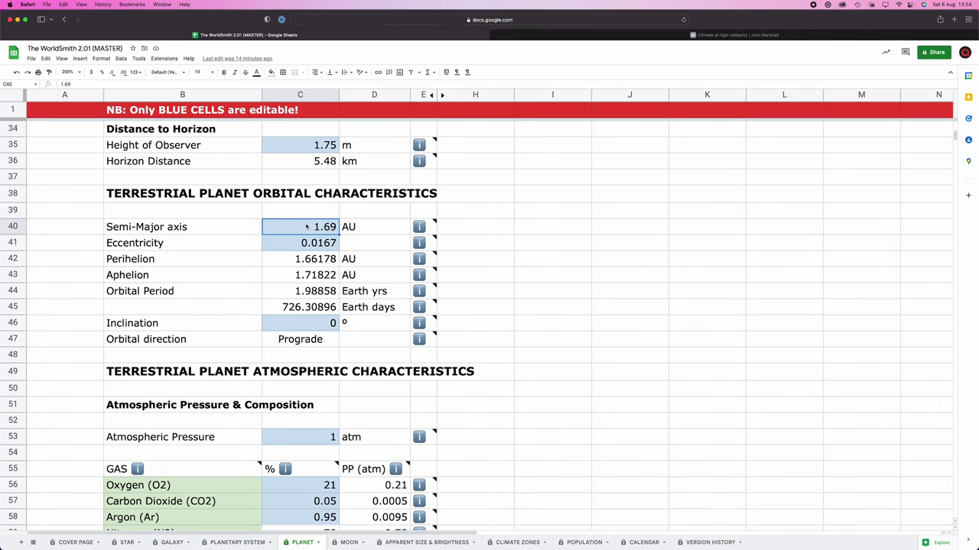
click(237, 542)
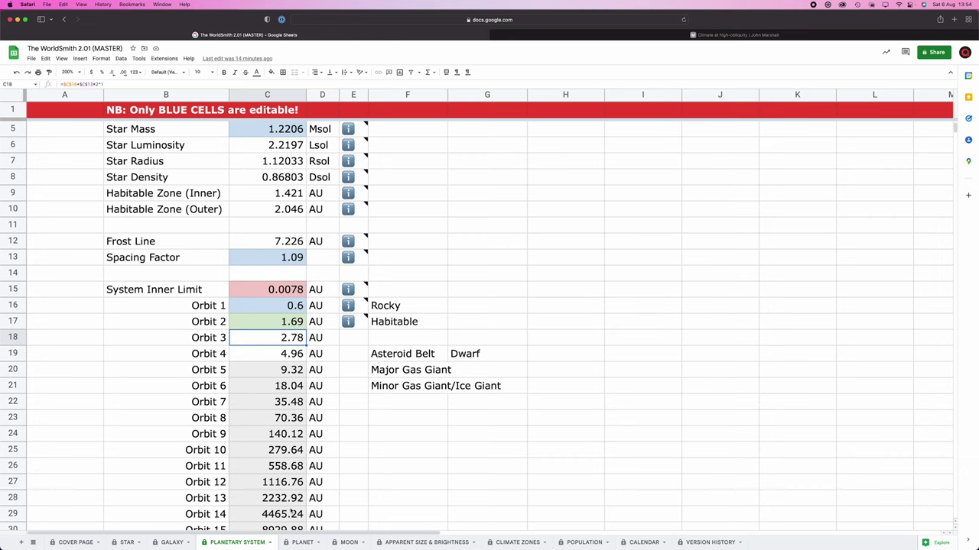
Return to the PLANET sheet and examine the eccentricity, perihelion and aphelion in C41 to C43
click(302, 542)
click(315, 242)
shift+click(306, 339)
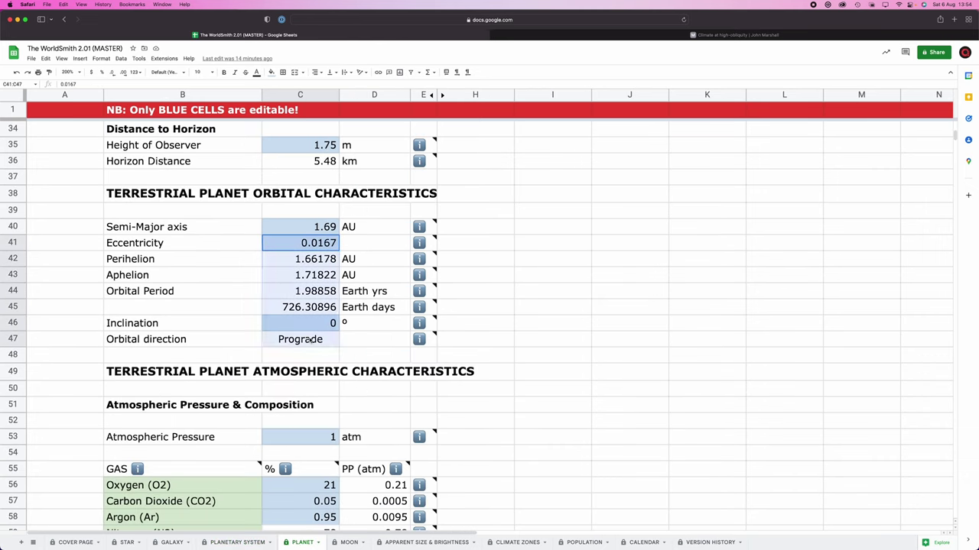
click(577, 241)
click(188, 243)
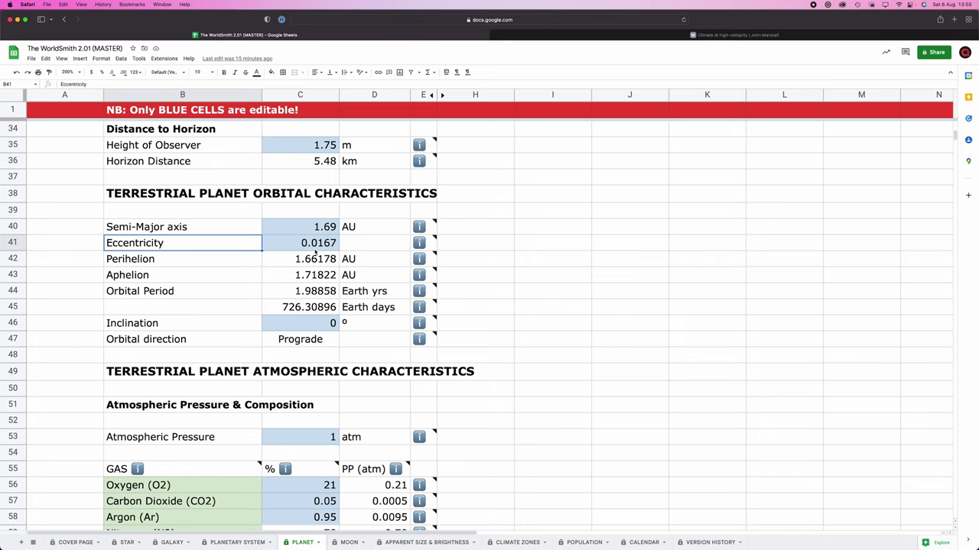
click(289, 244)
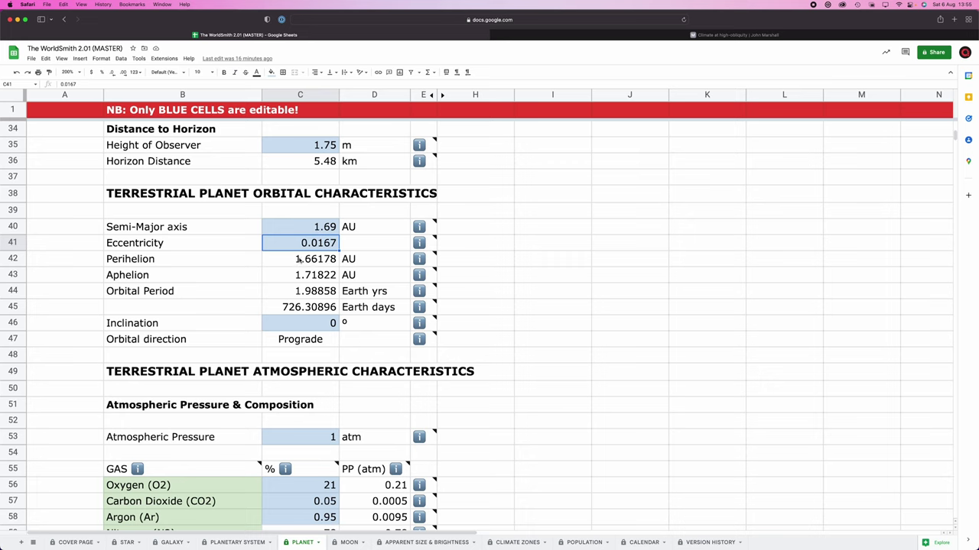
click(297, 263)
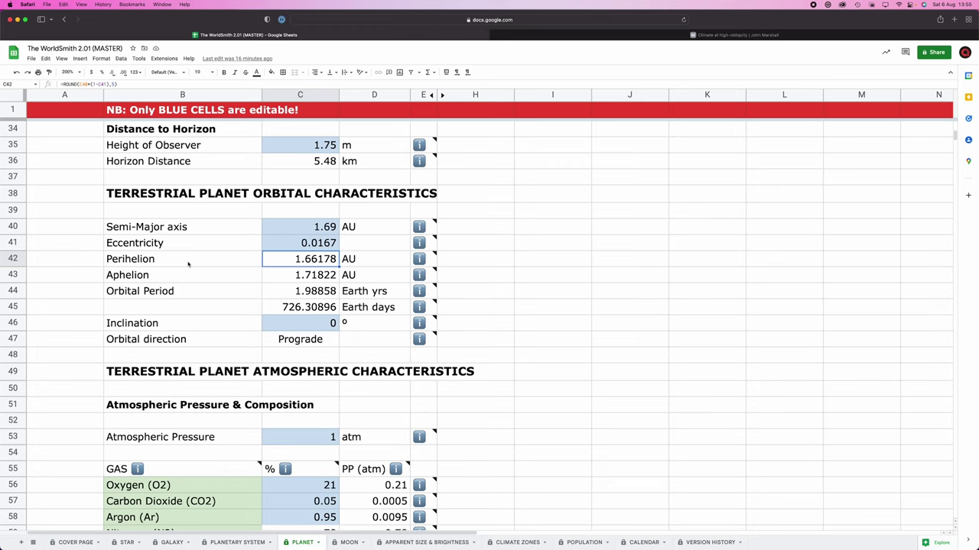
click(288, 278)
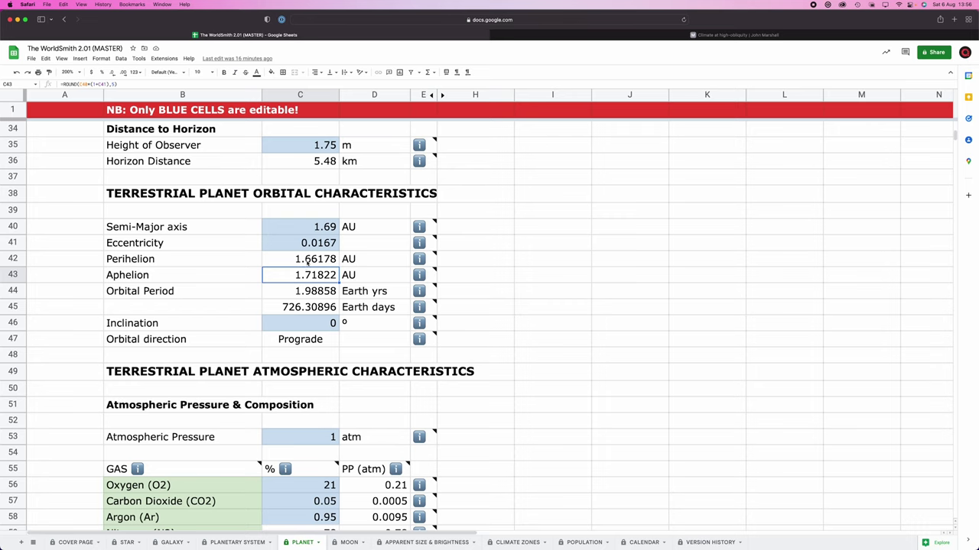
Compare the inner and outer habitable zone limits with the planet's perihelion and aphelion distances
scroll(309, 261, up, 10)
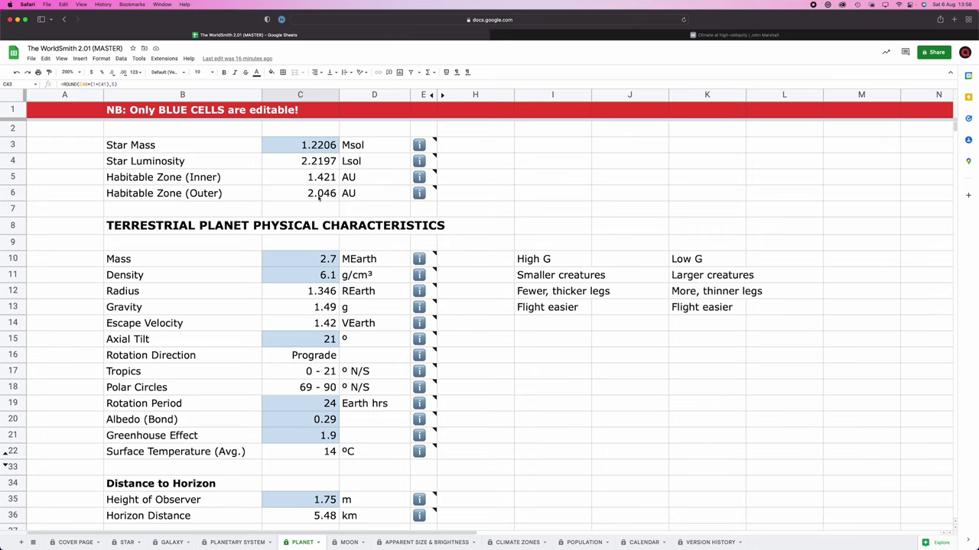
scroll(319, 196, down, 7)
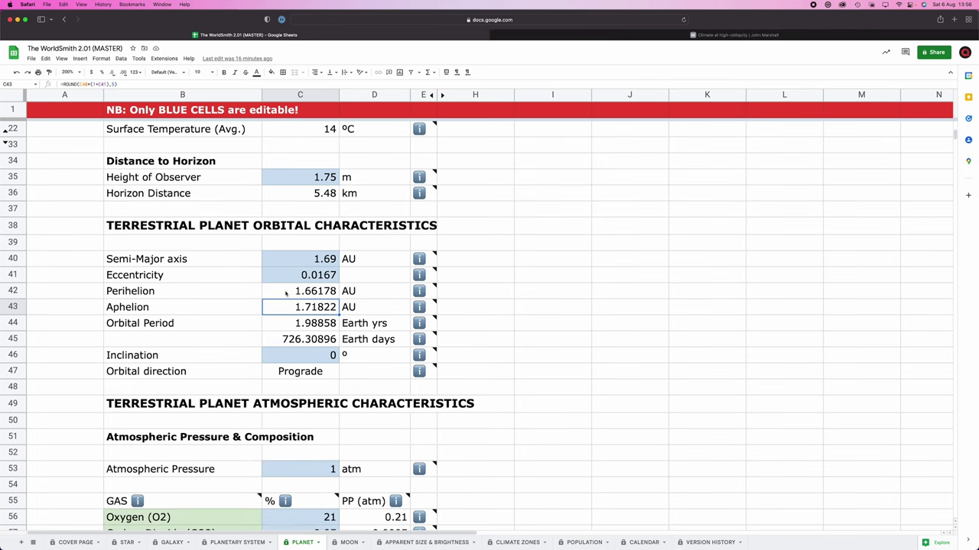
click(288, 296)
click(285, 312)
key(Up)
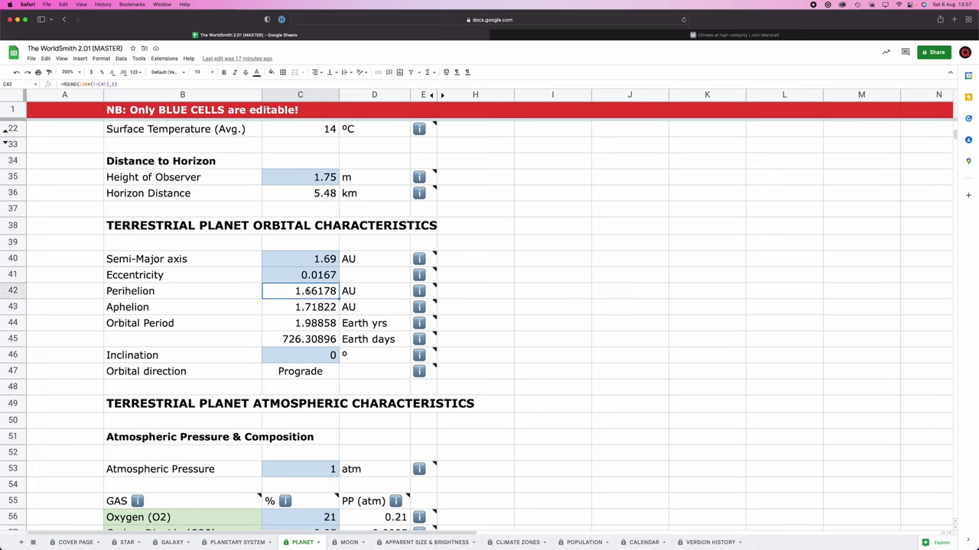
Try orbital eccentricities of 0.00563 and 0.00763 in C41
click(313, 277)
text(0.00563)
key(Return)
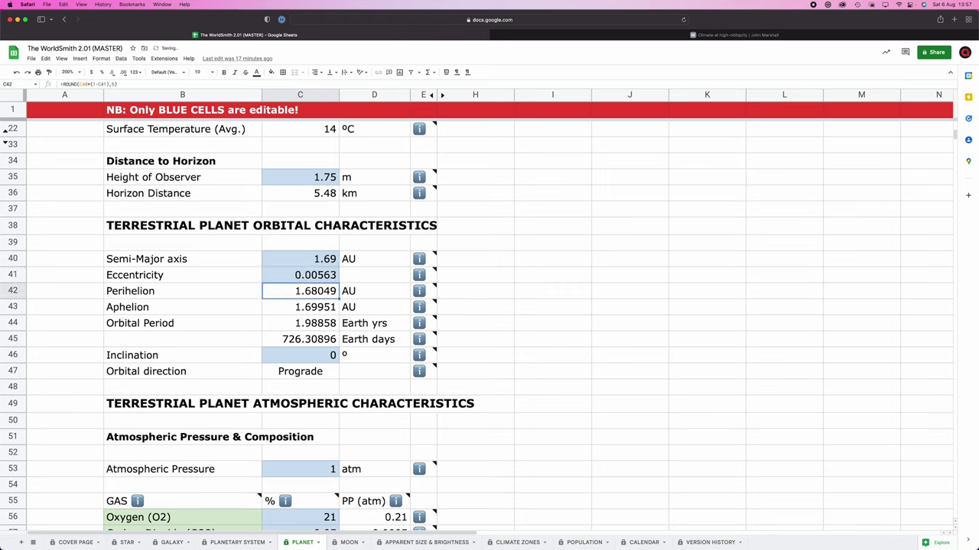
key(Up)
text(0.00763)
key(Return)
Set the planet's orbital eccentricity in C41 to 0.00742
key(Up)
text(0.00742)
click(348, 295)
click(308, 295)
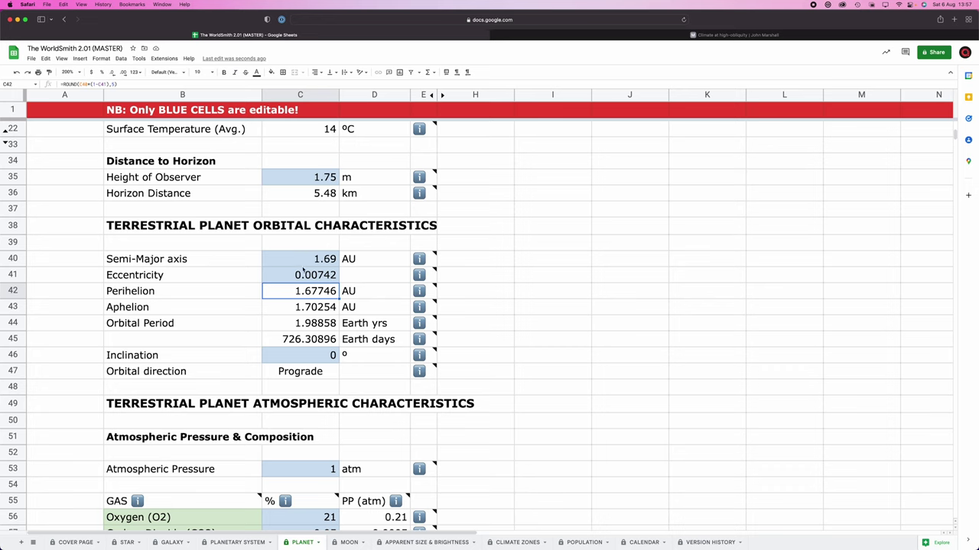
Examine the orbital period in Earth years and Earth days, the rotation period, and the inclination in C46
click(293, 327)
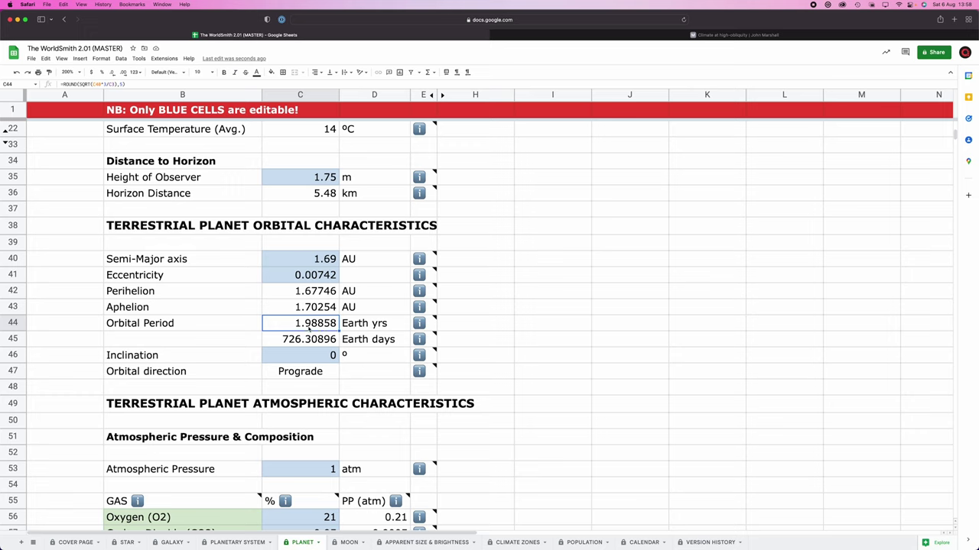
click(288, 344)
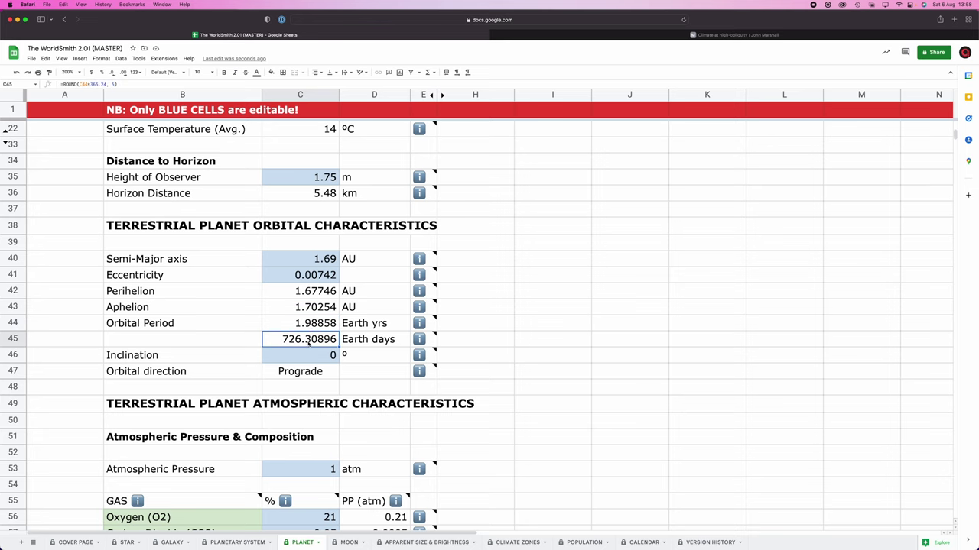
scroll(309, 343, down, 3)
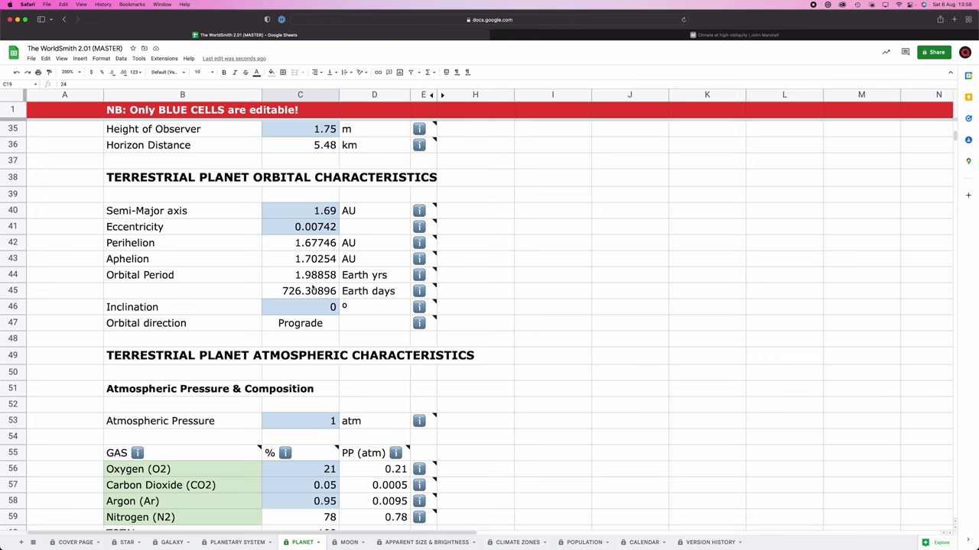
click(219, 295)
click(309, 305)
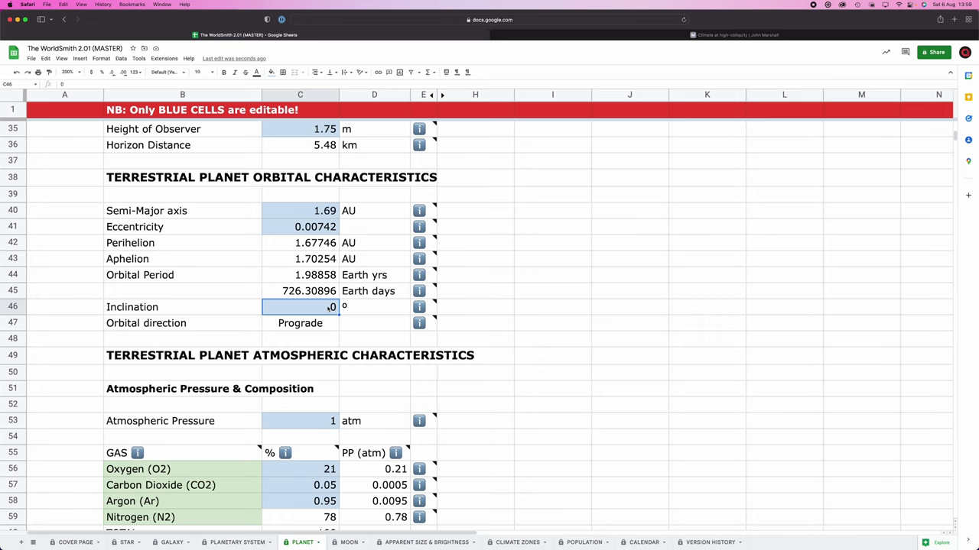
click(533, 272)
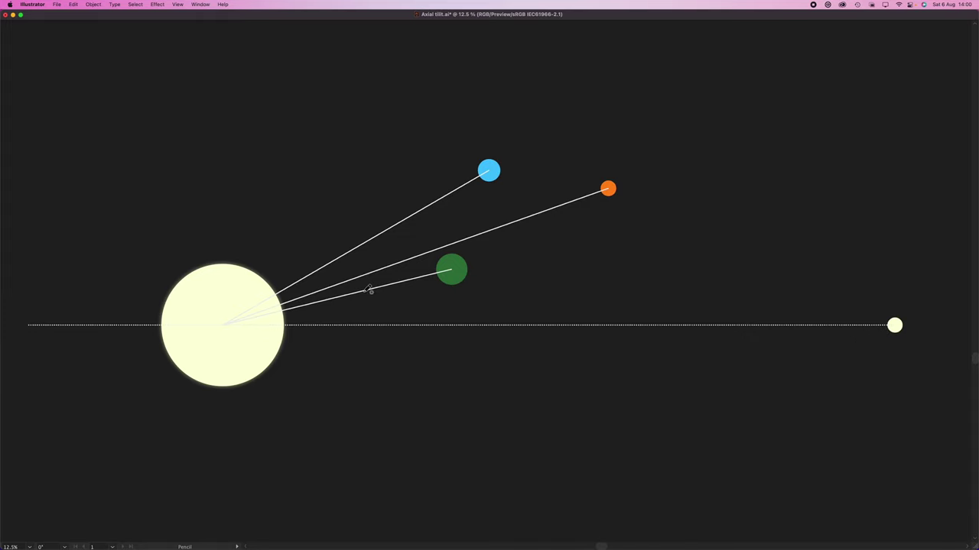
In Illustrator, try pencilling arcs labelled x°, y° and z° from the dotted reference line to the green, orange and blue planets' lines
mouse_move(369, 290)
mouse_down()
mouse_move(382, 305)
mouse_move(376, 324)
mouse_up()
drag(388, 299, 387, 310)
mouse_move(503, 228)
mouse_down()
mouse_move(525, 254)
mouse_move(523, 324)
mouse_up()
mouse_move(537, 262)
mouse_down()
mouse_move(553, 264)
mouse_move(544, 279)
mouse_move(547, 253)
mouse_up()
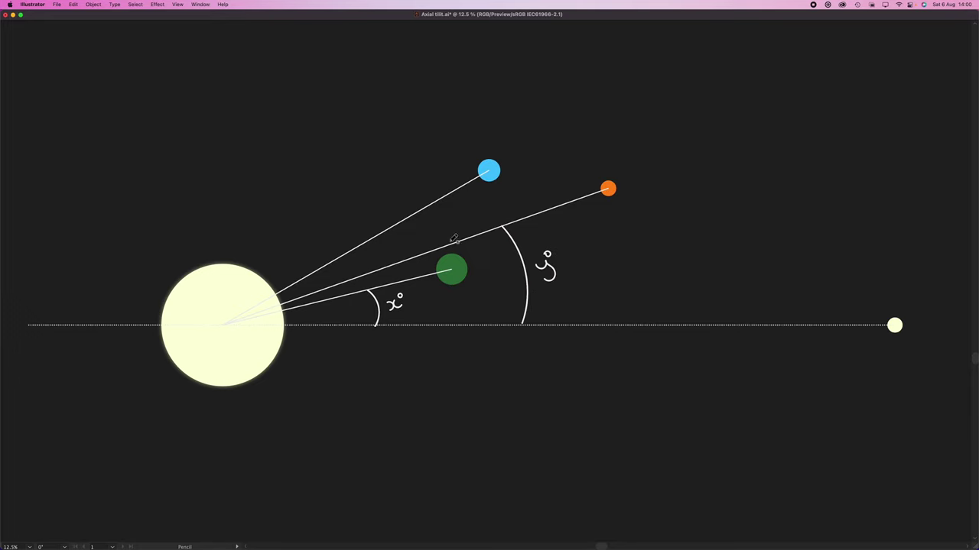
mouse_move(436, 202)
mouse_down()
mouse_move(472, 227)
mouse_move(493, 283)
mouse_move(491, 325)
mouse_move(468, 204)
mouse_up()
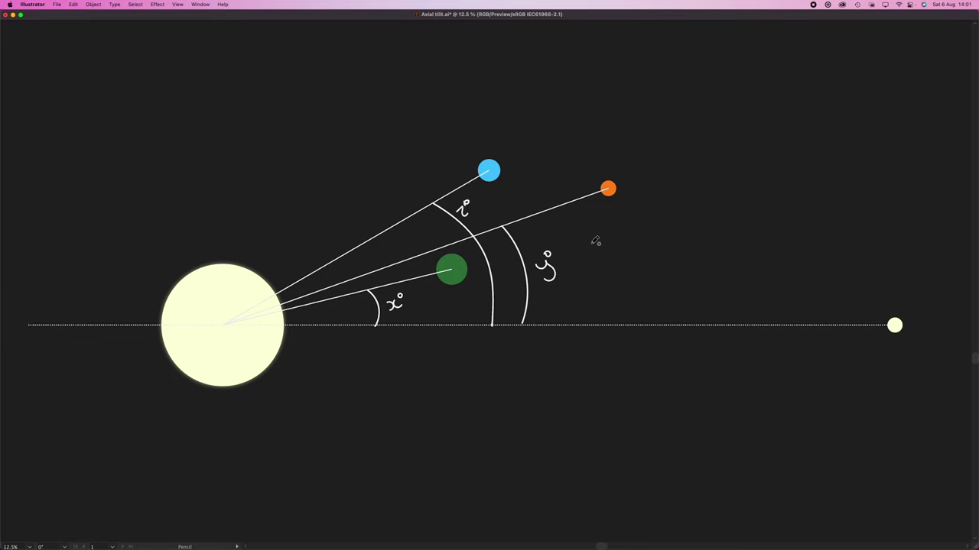
key(super+z)
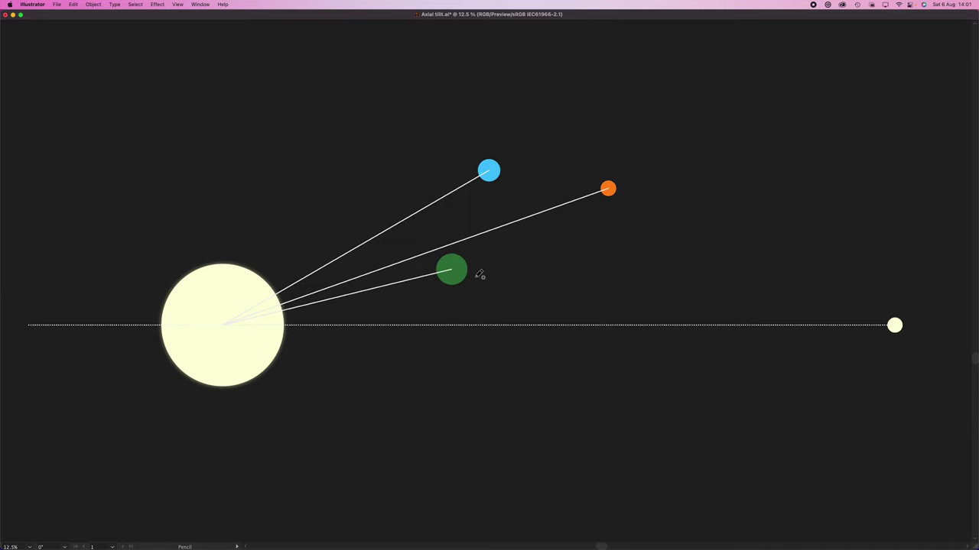
Pencil 0° beside the green planet and arcs from its line labelled x° to the orange planet's line and y° to the blue planet's line
mouse_move(478, 277)
mouse_down()
mouse_move(483, 285)
mouse_move(484, 271)
mouse_up()
click(481, 270)
mouse_move(346, 281)
mouse_down()
mouse_move(350, 292)
mouse_move(366, 285)
mouse_up()
mouse_move(385, 232)
mouse_down()
mouse_move(413, 279)
mouse_move(414, 226)
mouse_up()
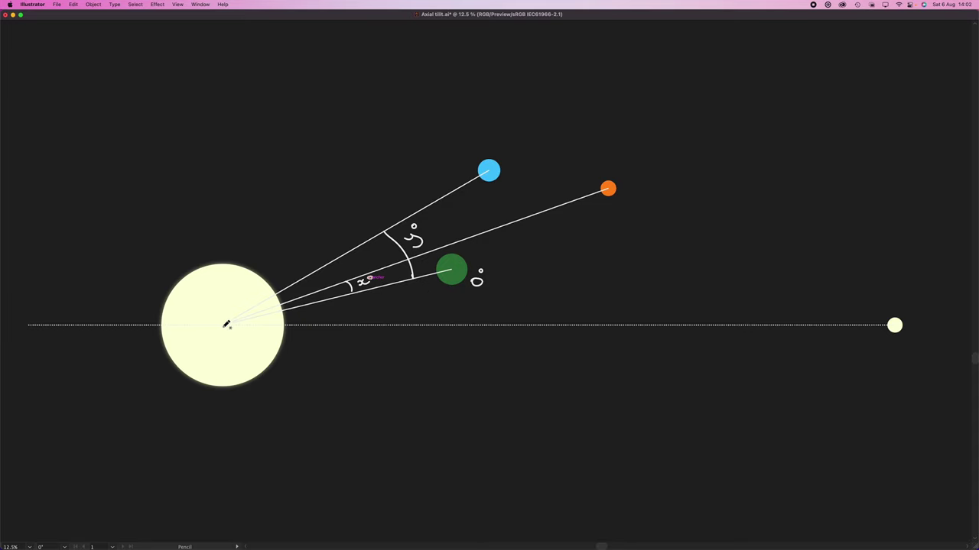
Pencil a steep line from the star to a new circular planet and an arc labelled z° from the green planet's line
mouse_move(224, 324)
mouse_down()
mouse_move(247, 236)
mouse_move(257, 72)
mouse_up()
drag(249, 217, 333, 292)
drag(303, 222, 319, 215)
drag(243, 72, 252, 67)
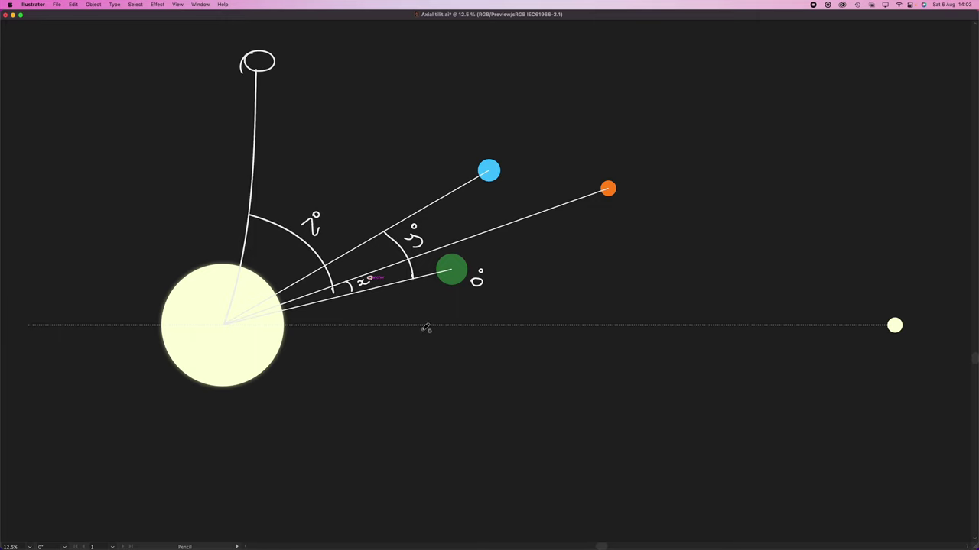
Undo the steep line, its planet circle and the z° arc, keeping the x°, y° and 0° annotations
key(super+z)
key(super+z)
key(super+z)
key(super+z)
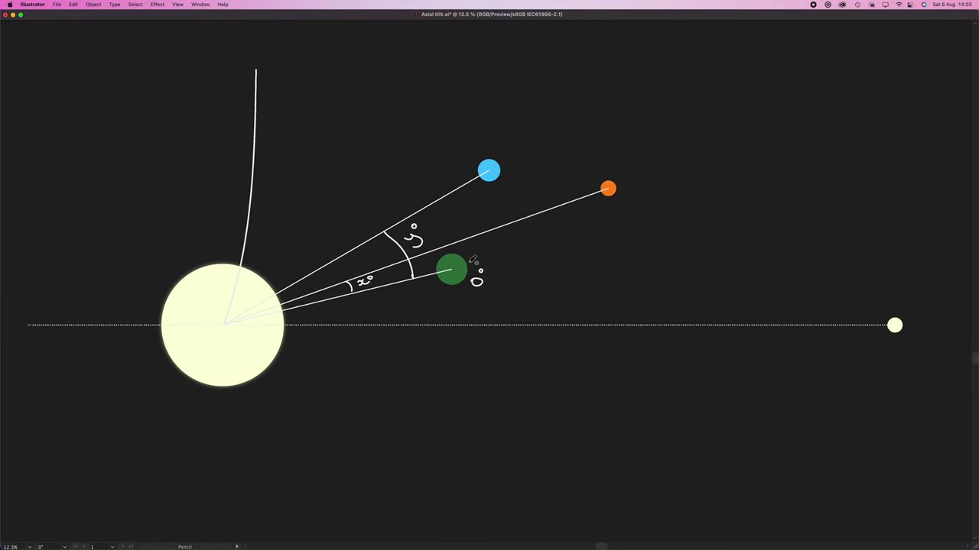
key(super+z)
key(n)
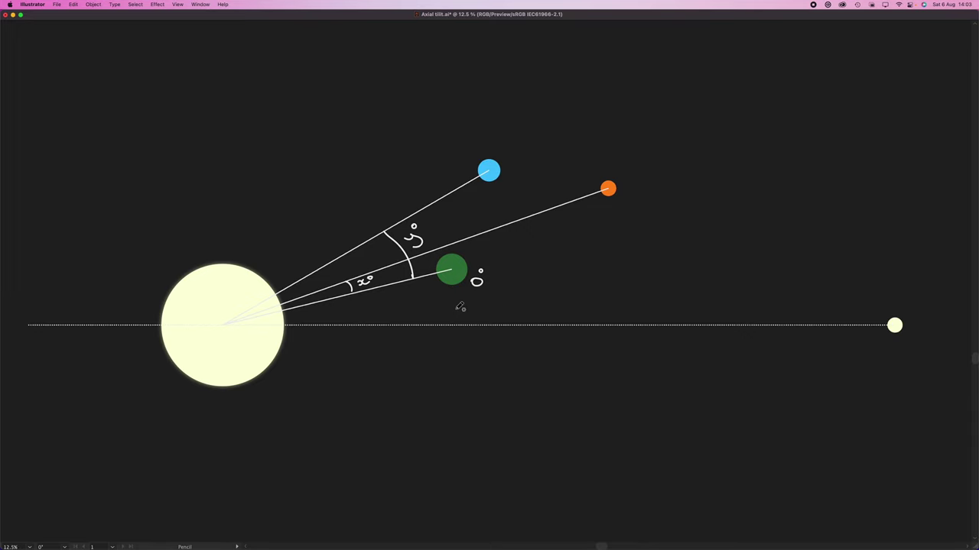
Switch back to the WorldSmith sheet in Safari and check the inclination and orbital direction in C46 and C47
key(super+Tab)
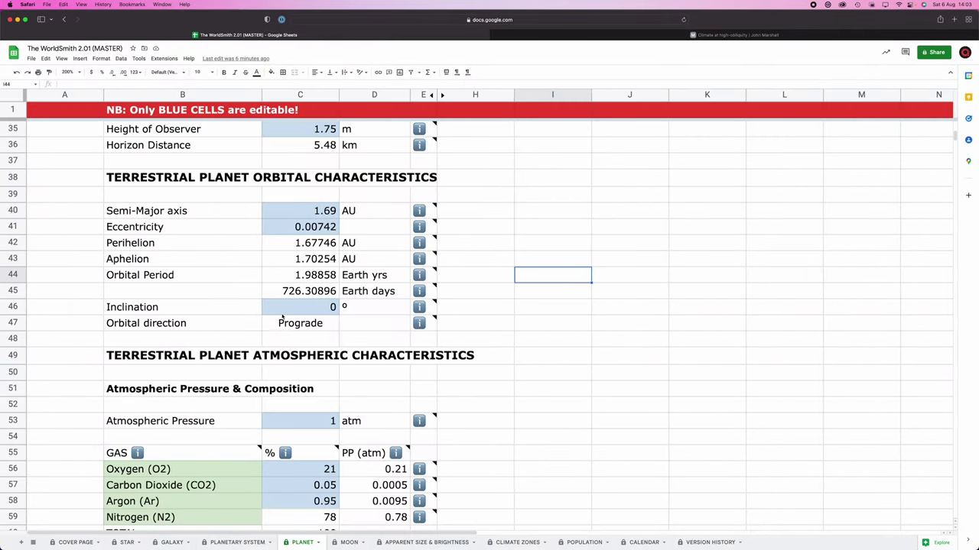
click(286, 309)
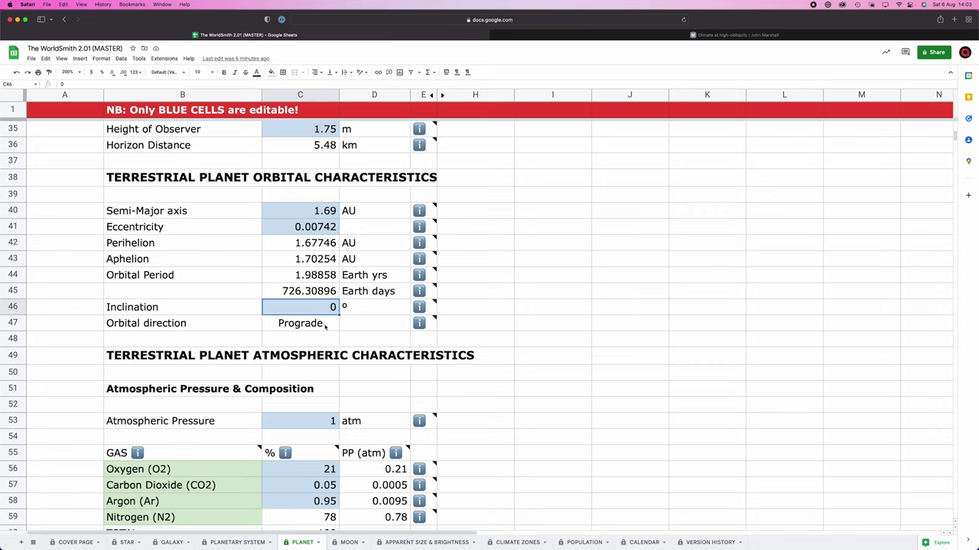
click(322, 325)
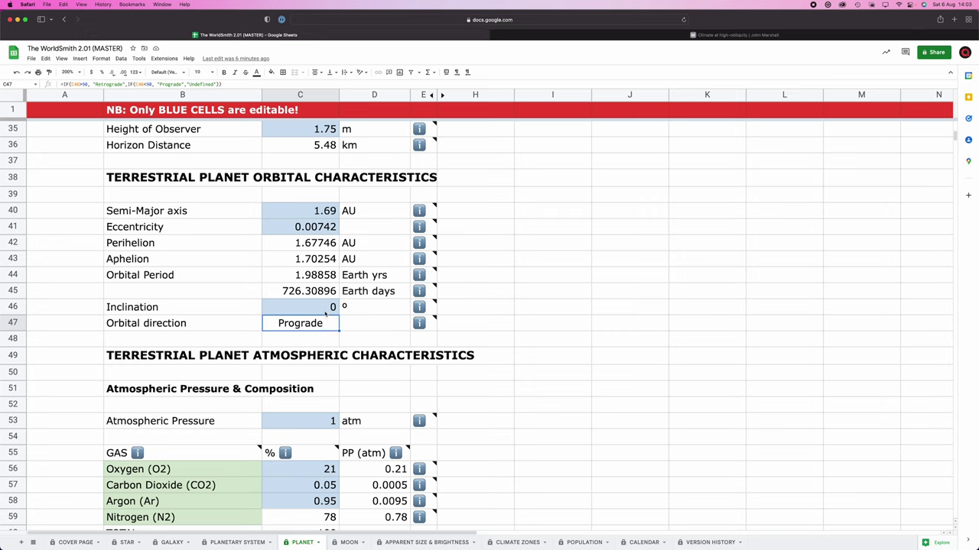
Test an inclination of 180° in C46 to see its effect on orbital direction, and undo the change
click(324, 312)
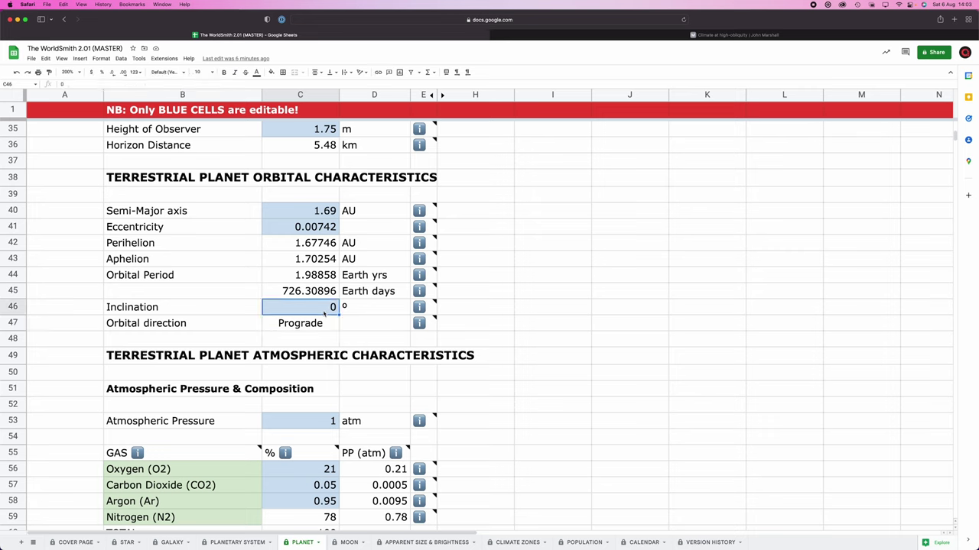
text(18)
key(BackSpace)
key(BackSpace)
text(180)
key(Return)
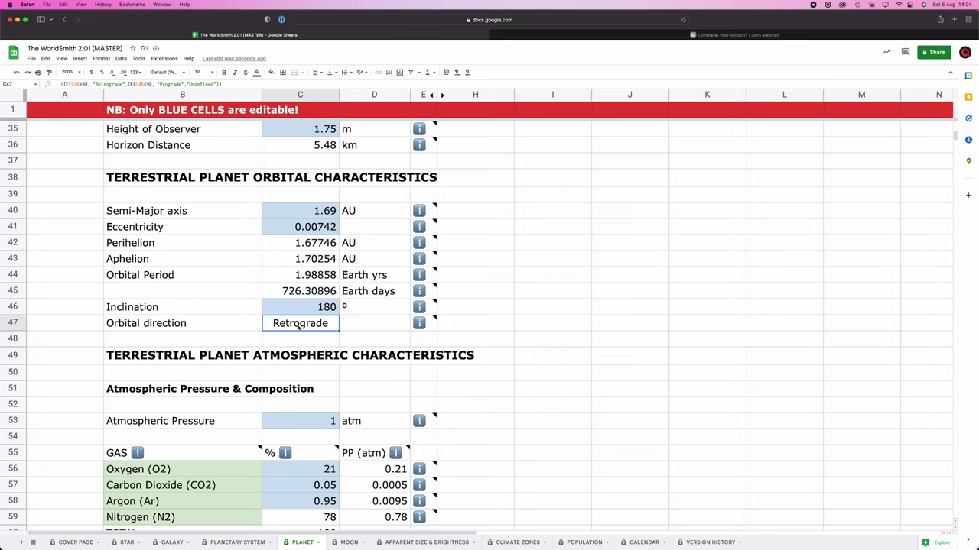
key(super+z)
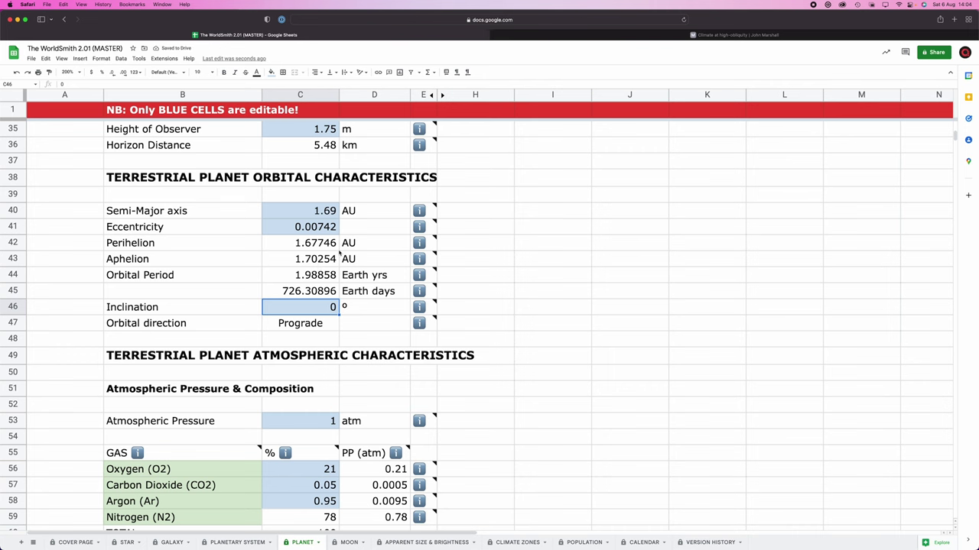
Recheck the planet's physical and orbital characteristics and examine the atmospheric pressure in C53
scroll(339, 259, up, 10)
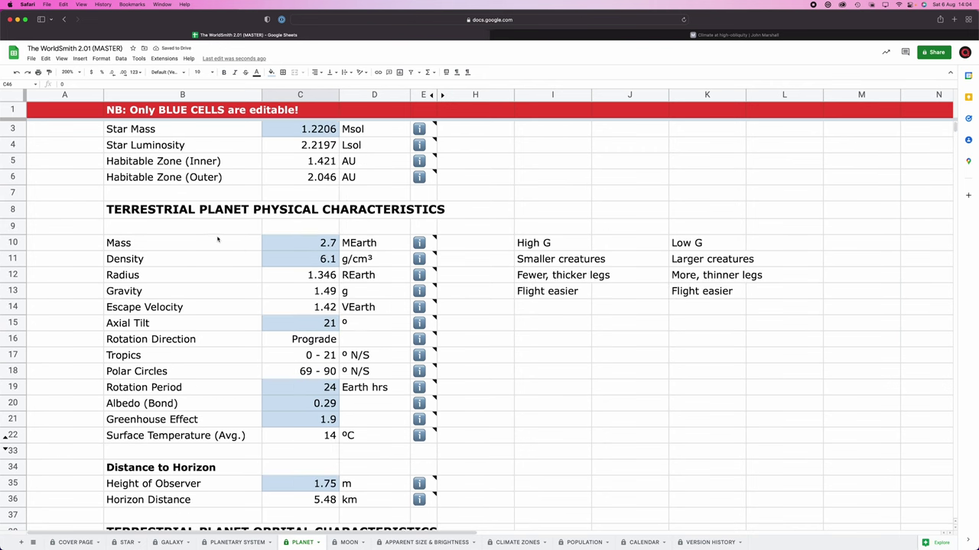
scroll(309, 355, down, 10)
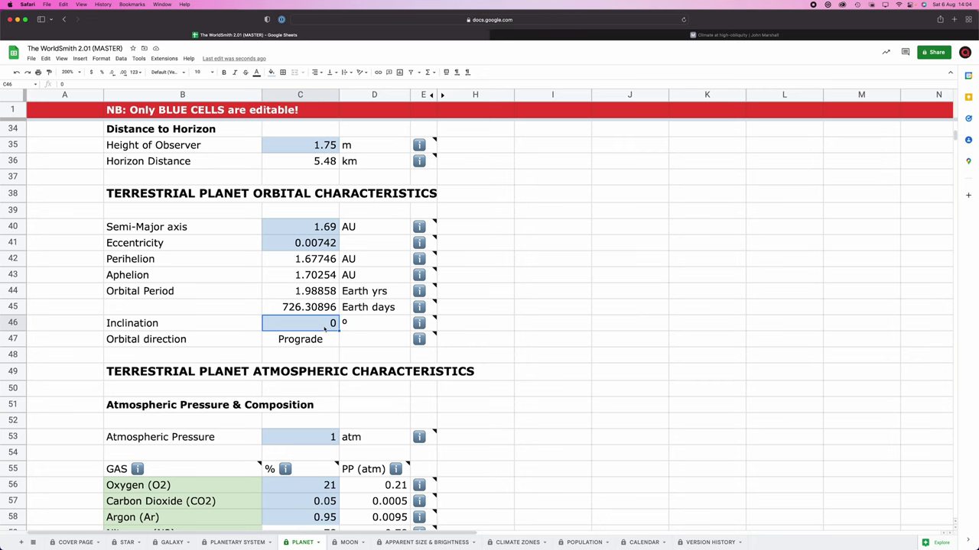
scroll(324, 329, down, 1)
scroll(325, 330, down, 2)
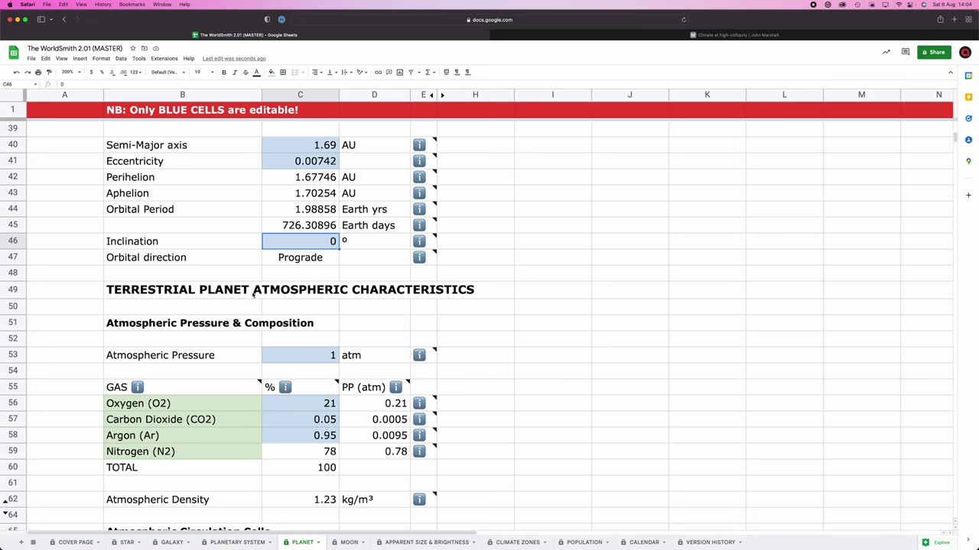
scroll(318, 324, down, 3)
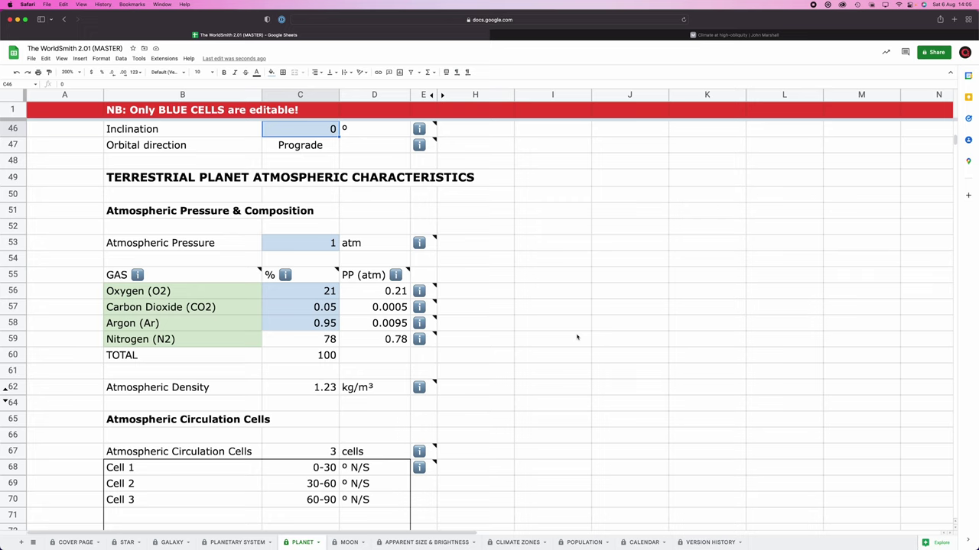
click(475, 258)
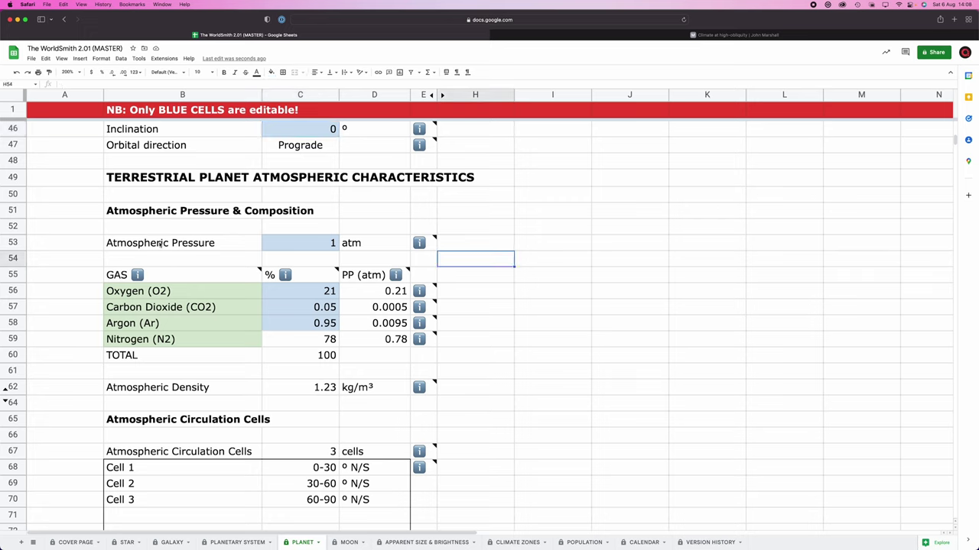
click(160, 243)
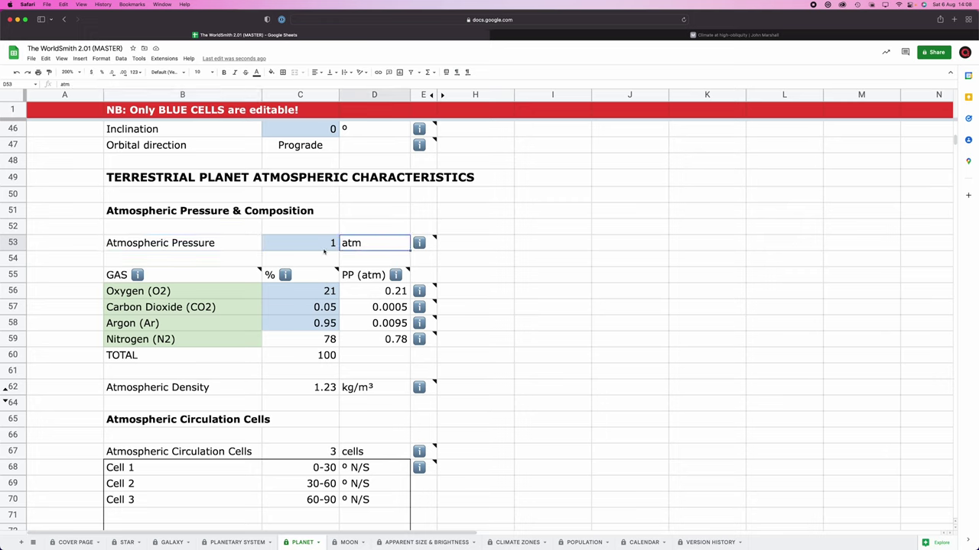
click(323, 250)
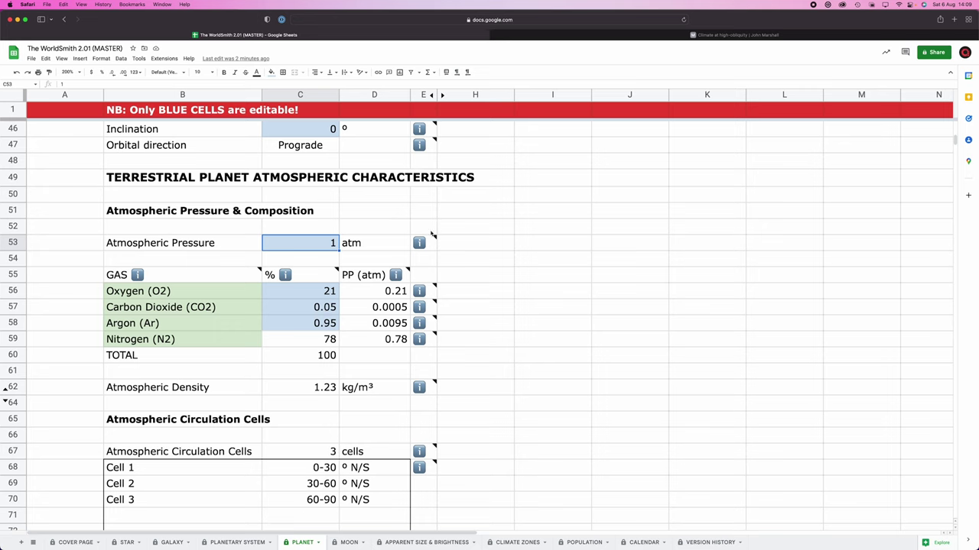
Consult the atmospheric pressure note in E53 and set the oxygen share in C56 to 20%
click(421, 246)
scroll(466, 300, down, 2)
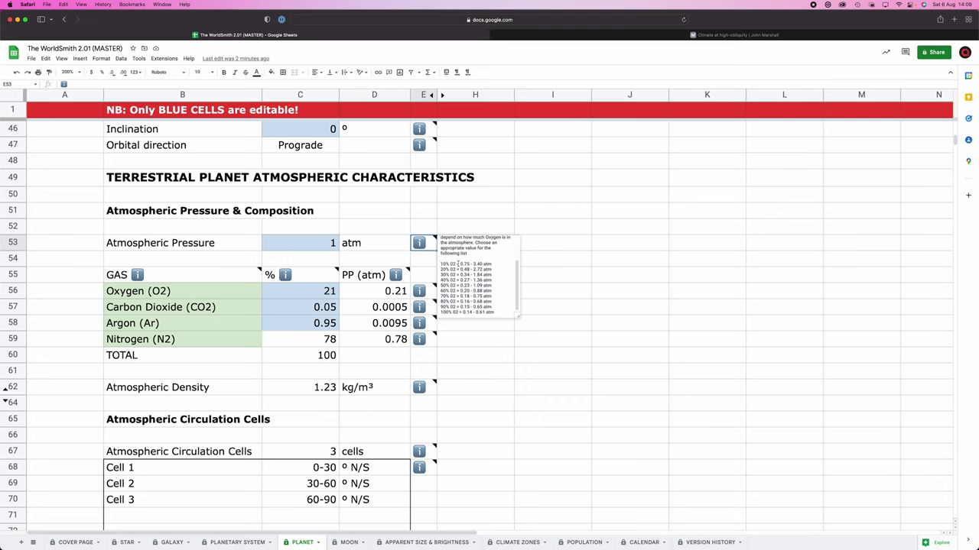
drag(460, 263, 488, 265)
click(505, 370)
click(310, 297)
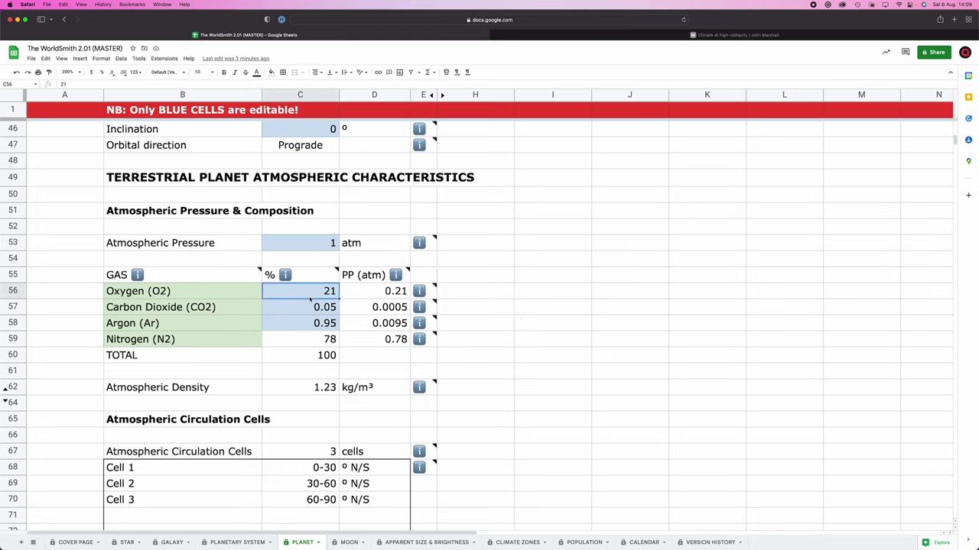
text(20)
key(Return)
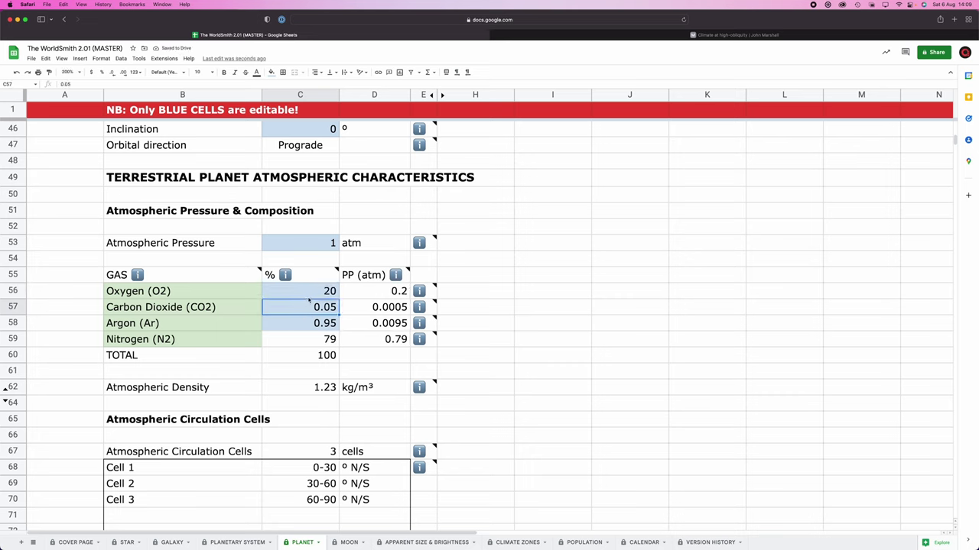
Recheck the pressure range listed for 20% oxygen and set the atmospheric pressure in C53 to 2.72 atm
click(422, 249)
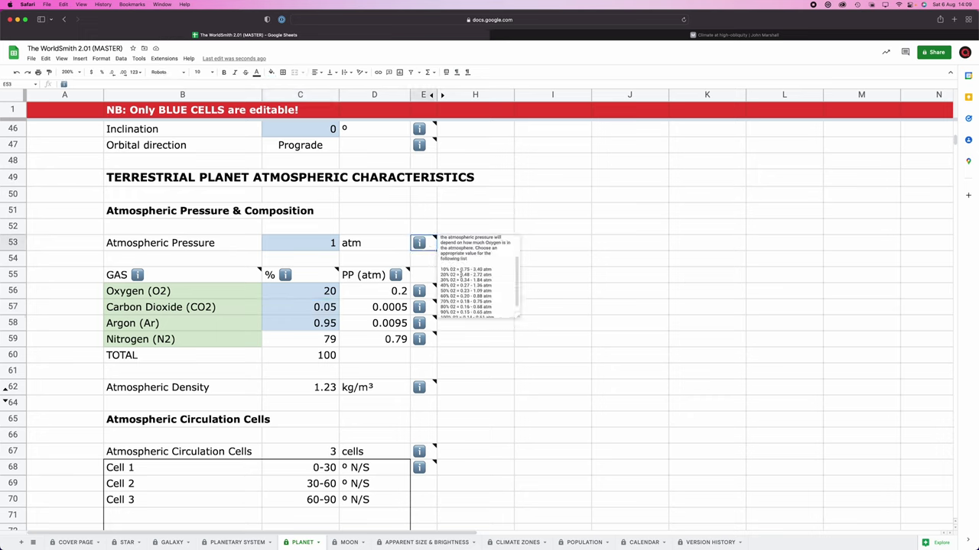
drag(460, 275, 484, 275)
click(493, 331)
click(314, 248)
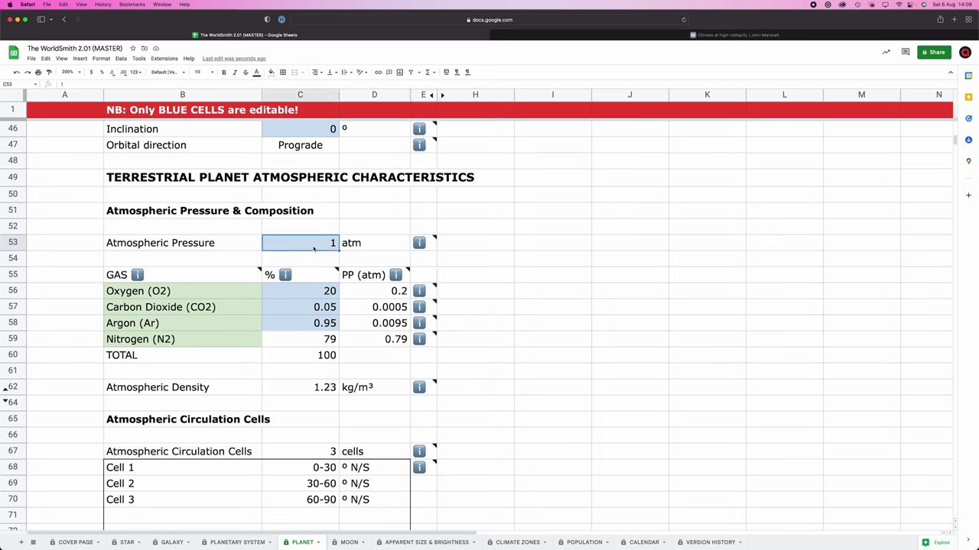
text(2.72)
key(Return)
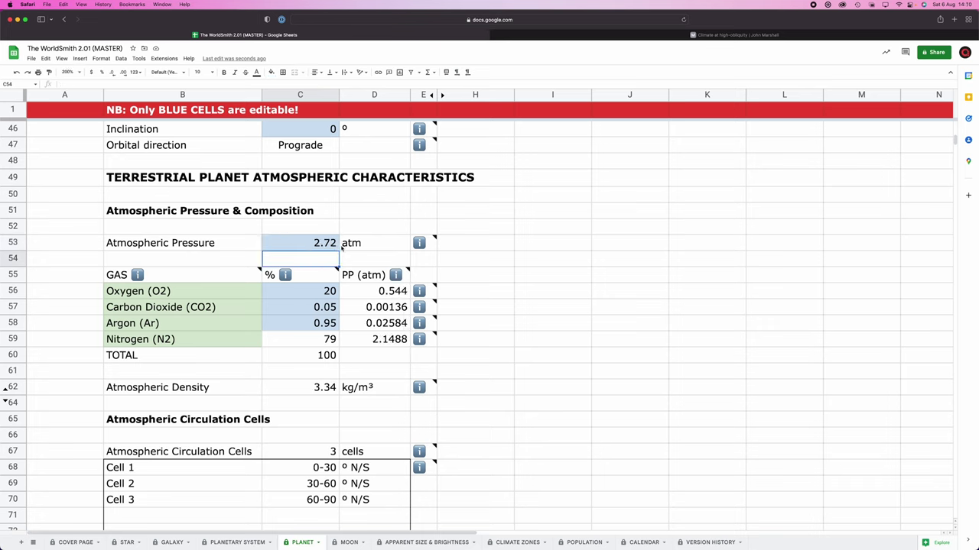
Examine the atmospheric density in C62 and compare the oxygen percentage with its partial pressure in D56
click(314, 389)
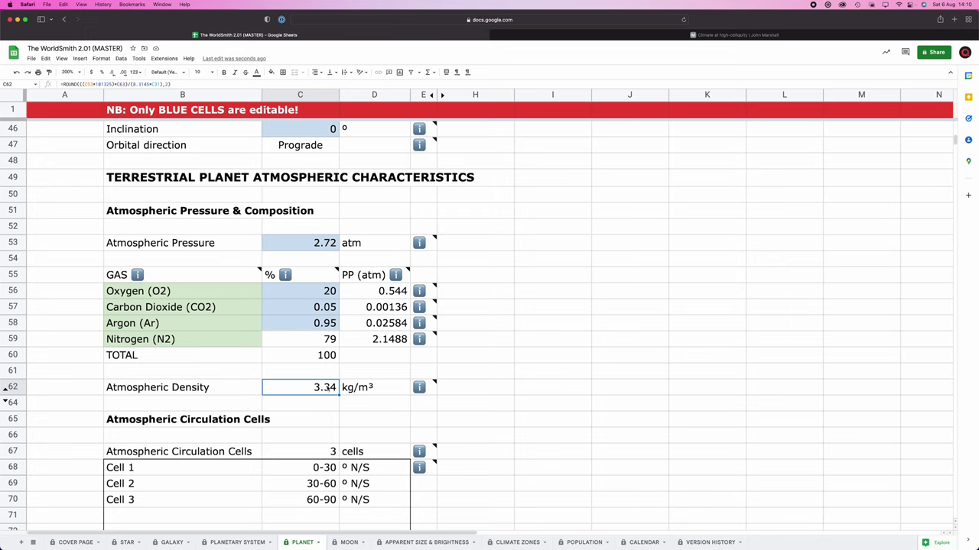
click(475, 370)
click(335, 388)
click(381, 293)
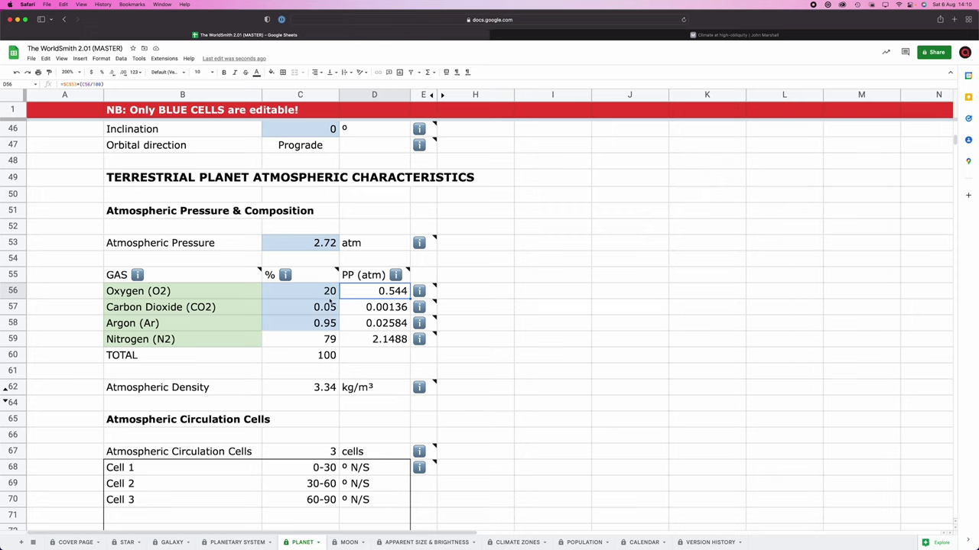
click(316, 295)
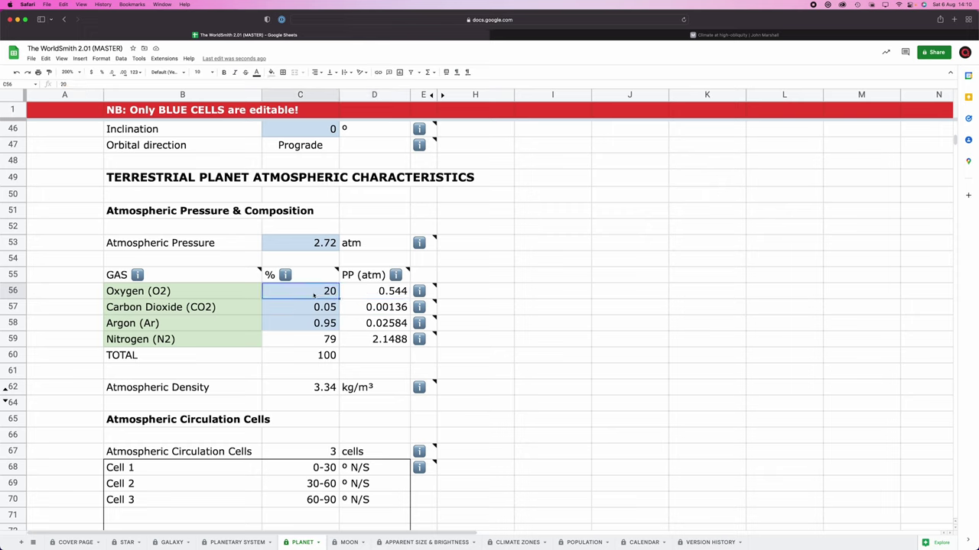
click(356, 296)
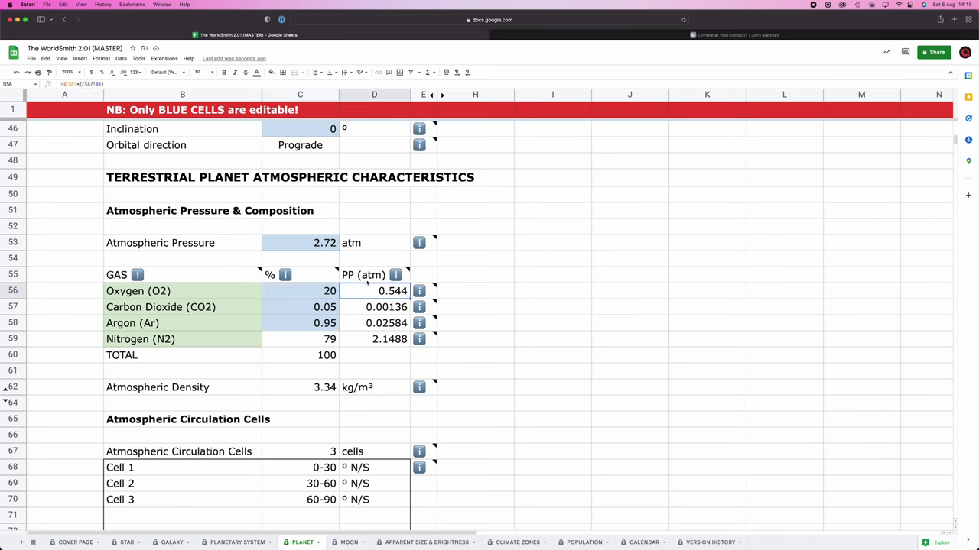
Read the note on the allowed oxygen partial pressure and compare its range with D56
mouse_move(413, 289)
click(419, 290)
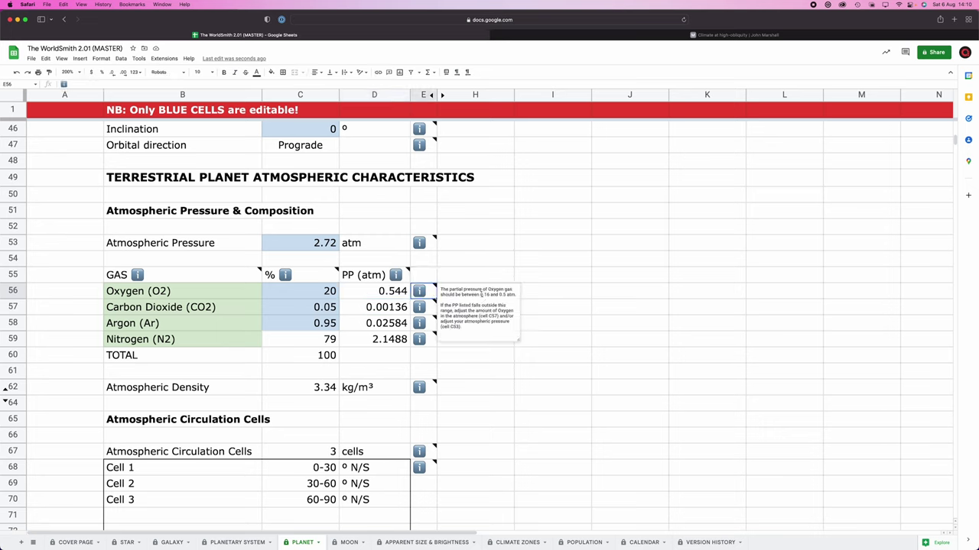
drag(480, 295, 508, 294)
click(498, 304)
click(537, 316)
click(390, 295)
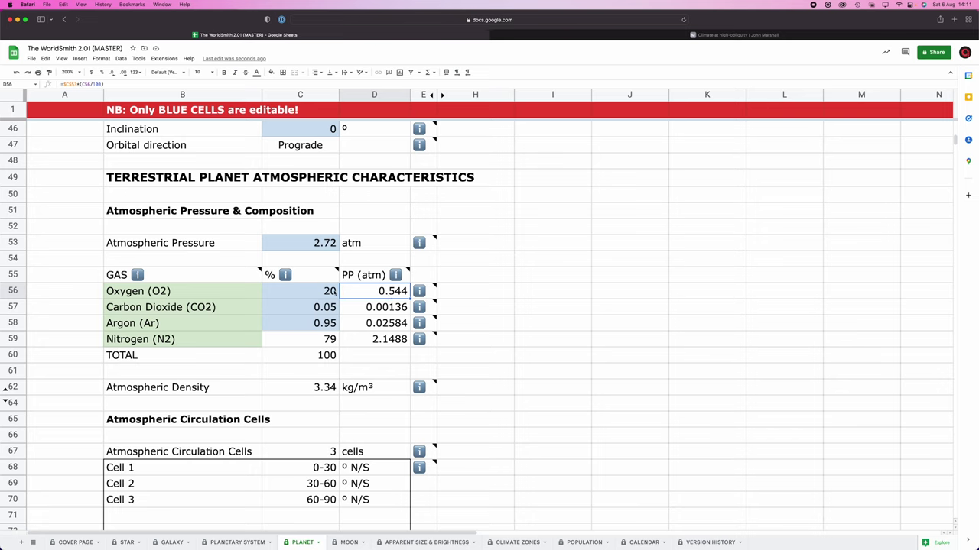
Try an atmospheric pressure of 2.71 atm in C53 to lower the oxygen partial pressure
double_click(325, 243)
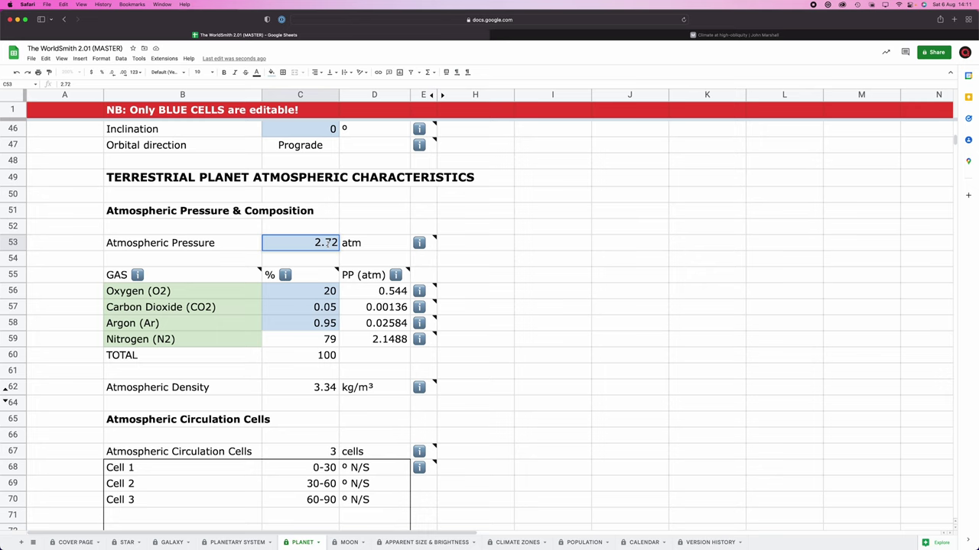
key(BackSpace)
text(1)
key(Return)
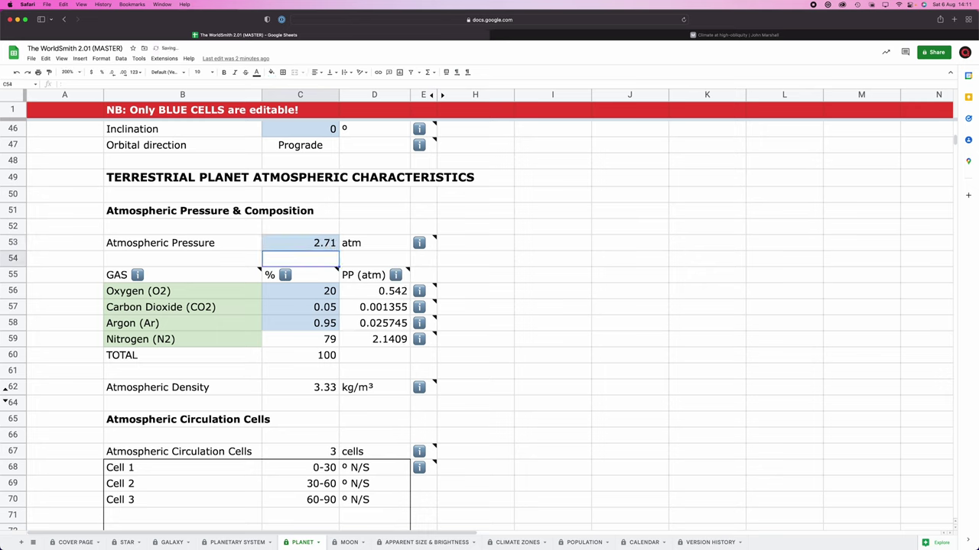
Reduce the atmospheric pressure in C53 to 2.45 atm
click(326, 243)
double_click(326, 242)
key(BackSpace)
key(BackSpace)
text(5)
key(BackSpace)
text(45)
key(Return)
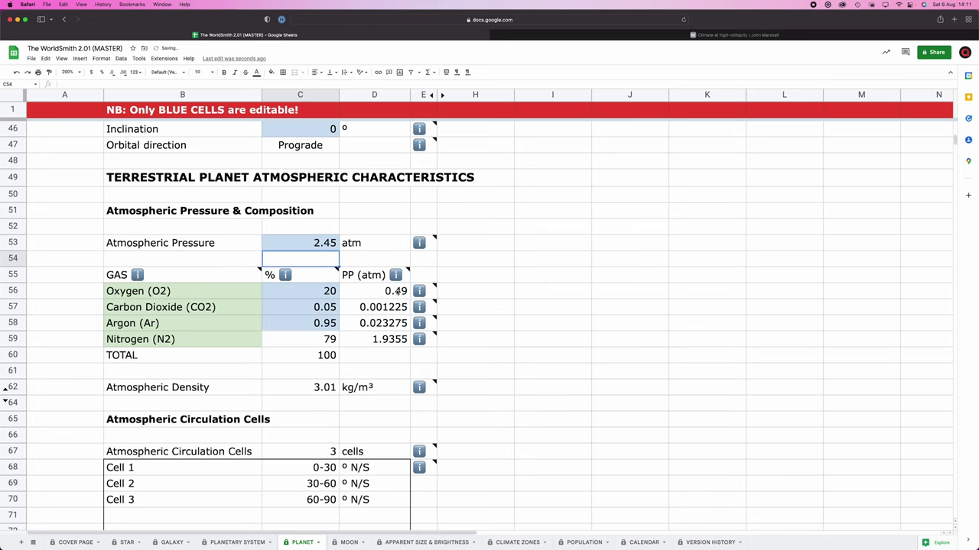
Lower the atmospheric pressure in C53 slightly further to 2.42 atm
click(337, 242)
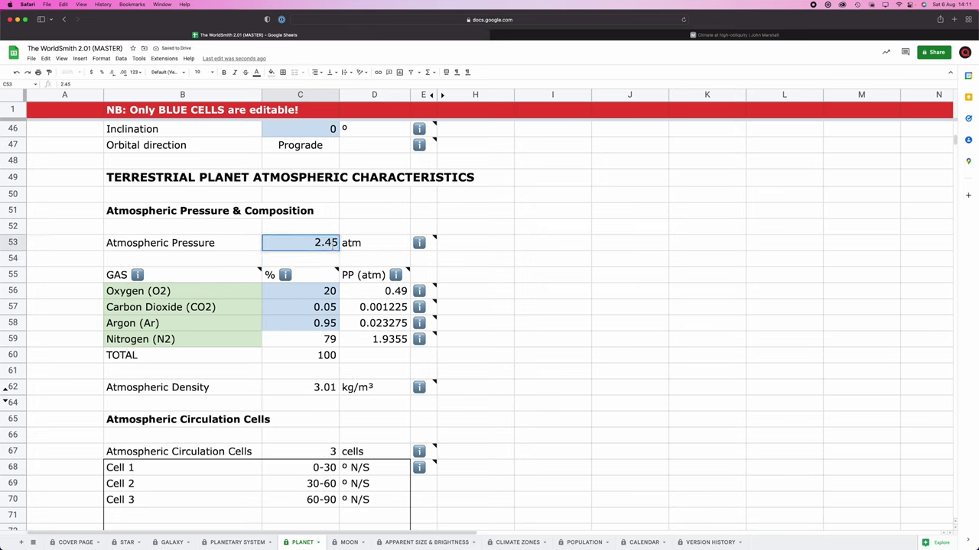
double_click(334, 243)
key(BackSpace)
text(2)
key(Return)
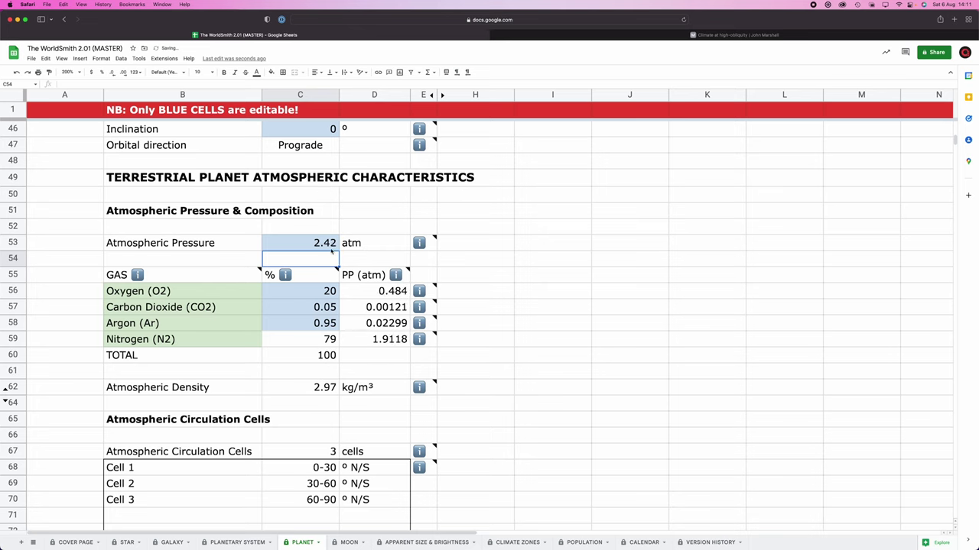
Set the planet's atmospheric pressure in C53 to 2.32 atm
double_click(330, 243)
key(BackSpace)
key(BackSpace)
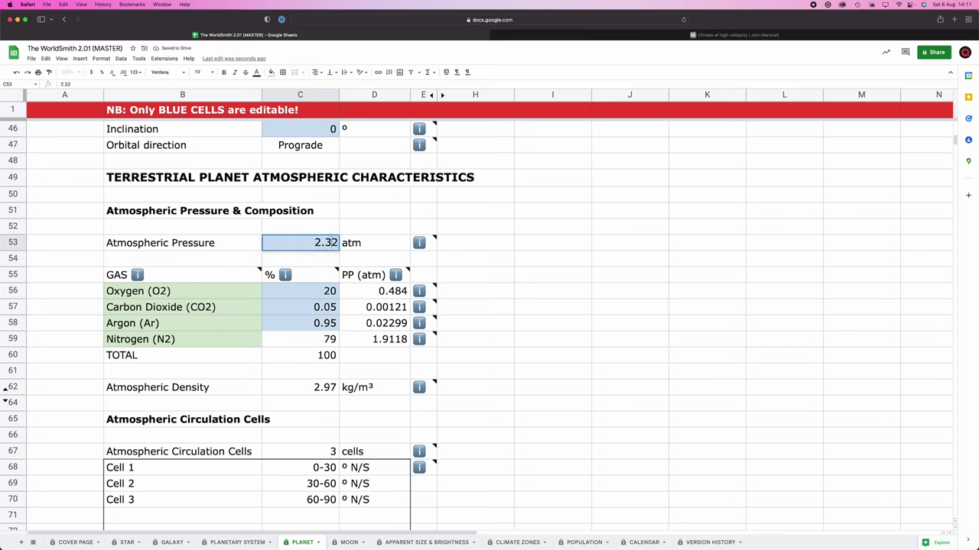
text(32)
key(Return)
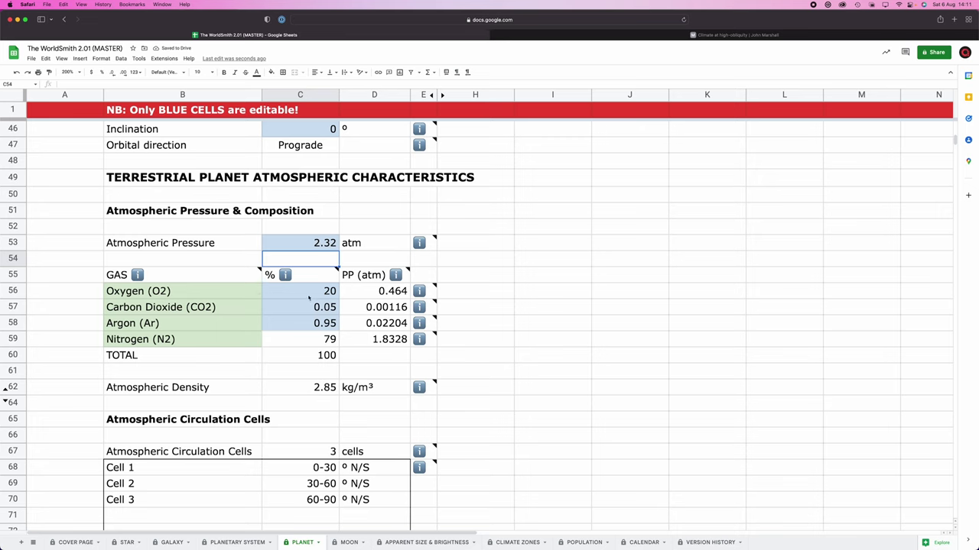
click(552, 372)
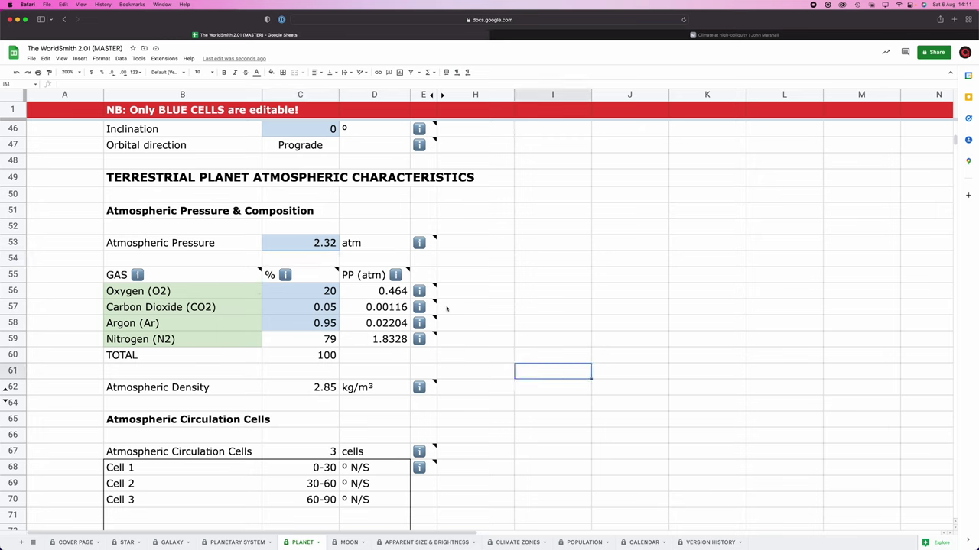
Read the carbon dioxide, argon and nitrogen notes and check their partial pressures in D57 to D59 against the limits
click(424, 309)
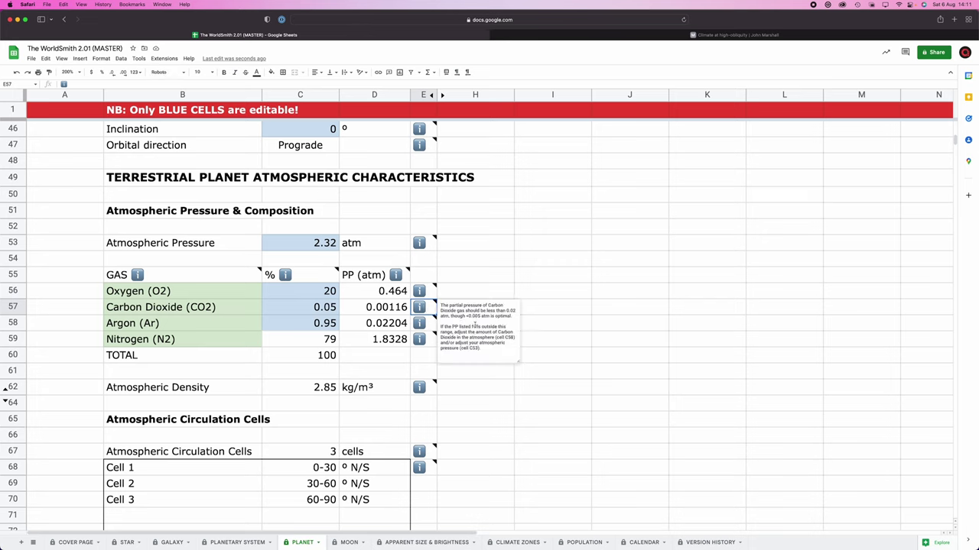
click(386, 312)
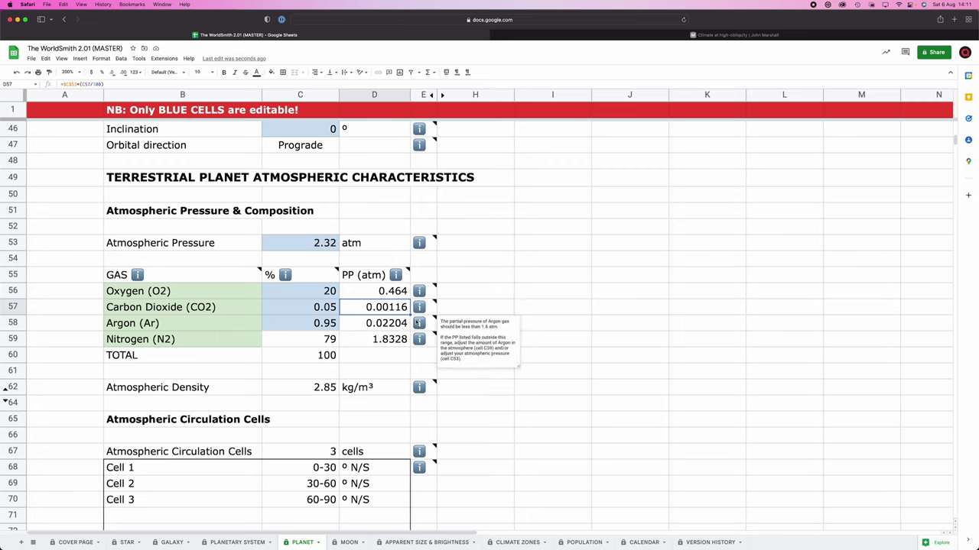
click(418, 323)
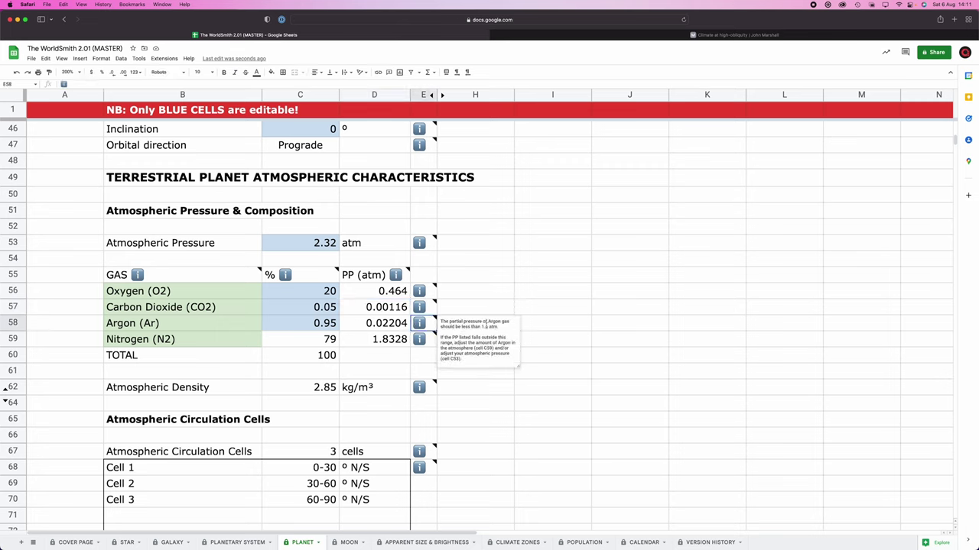
click(386, 326)
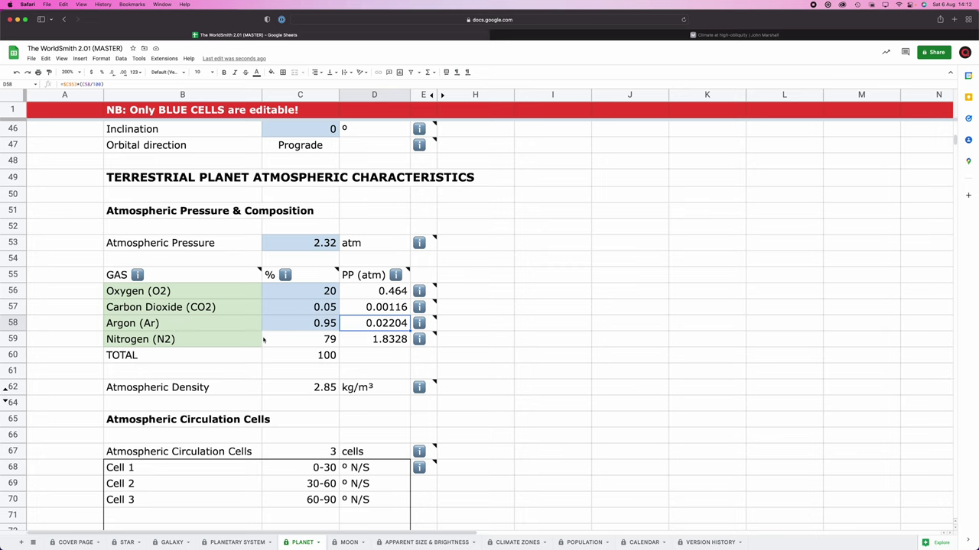
click(419, 343)
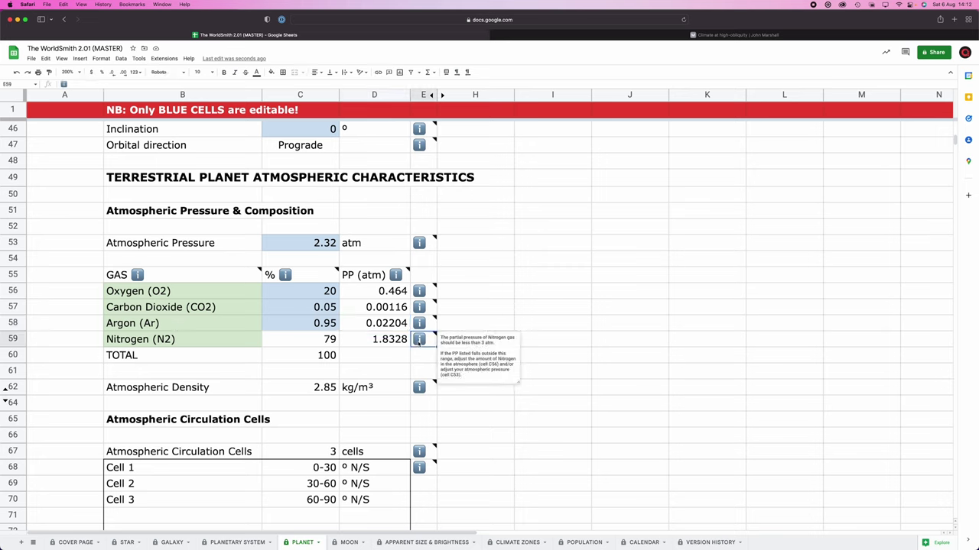
click(358, 352)
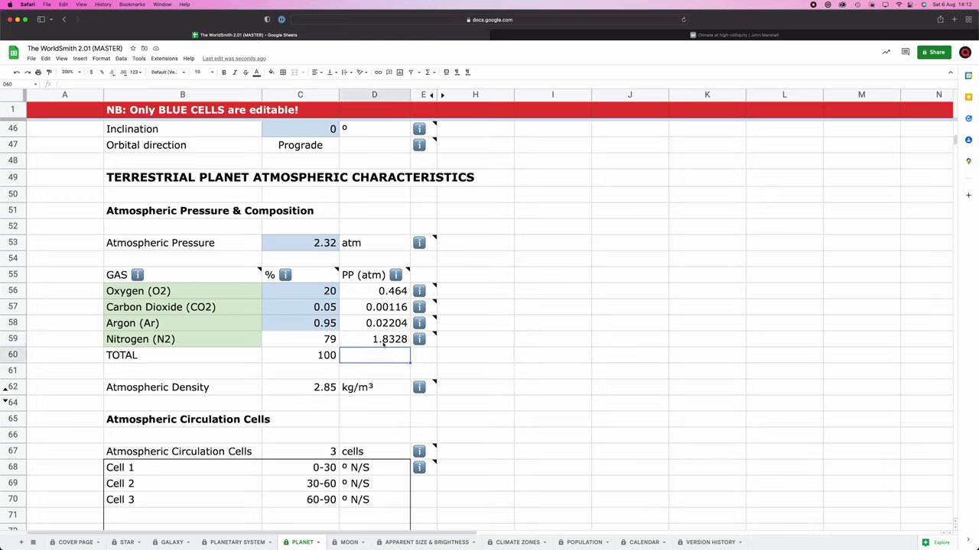
click(384, 344)
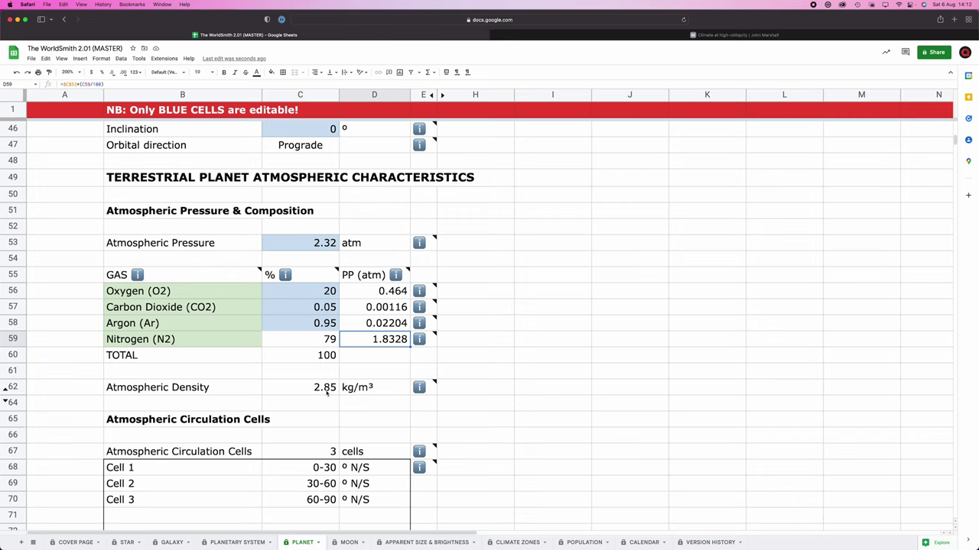
Review the planet's greenhouse effect in C21 and return to the atmospheric composition section
scroll(366, 326, up, 10)
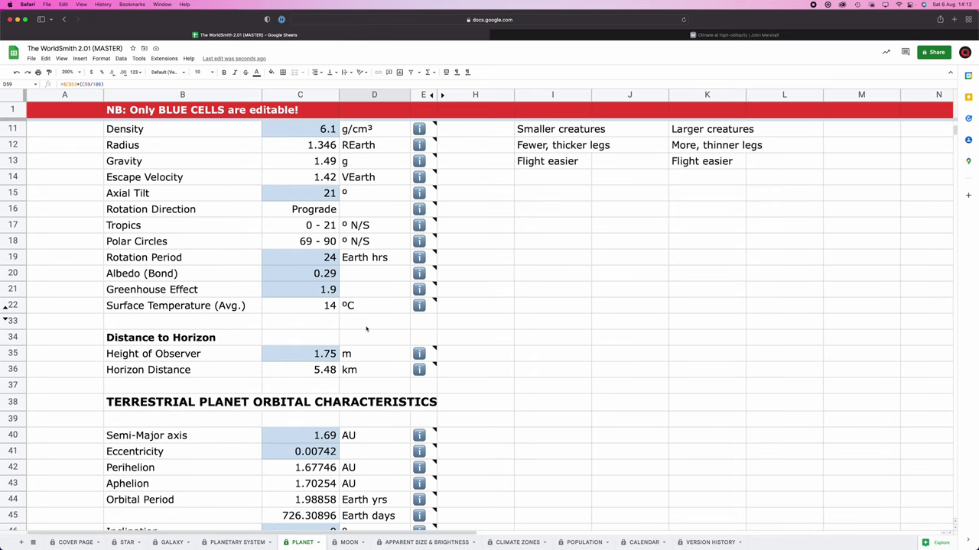
click(301, 293)
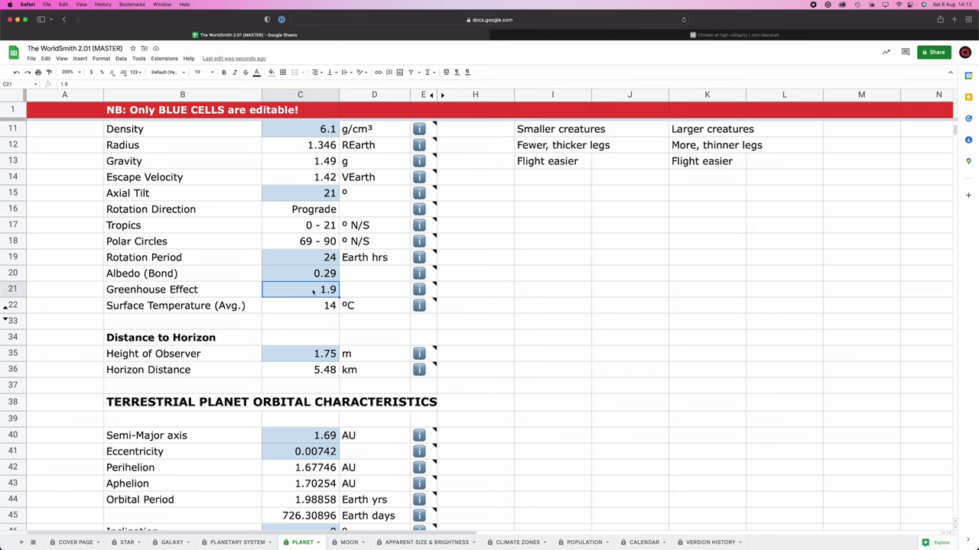
scroll(327, 318, down, 10)
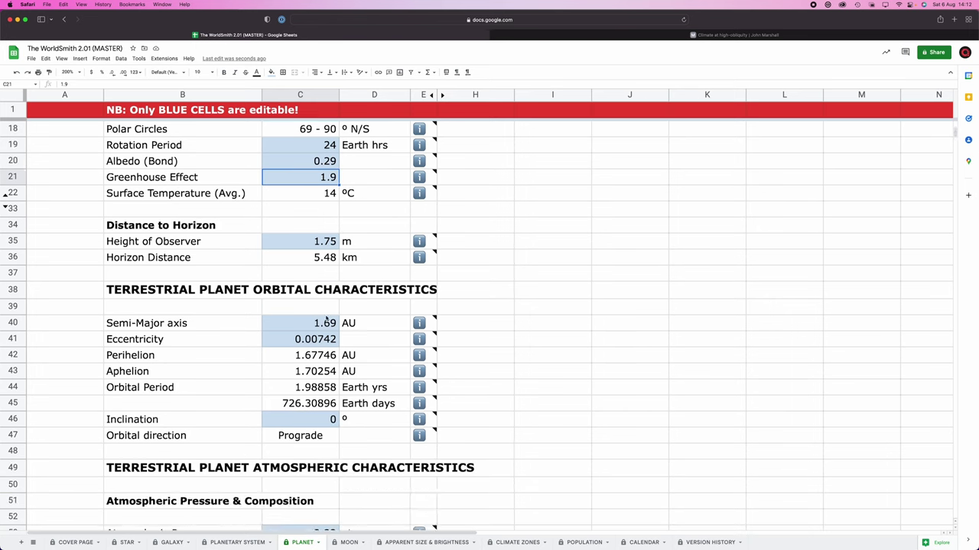
scroll(328, 322, down, 1)
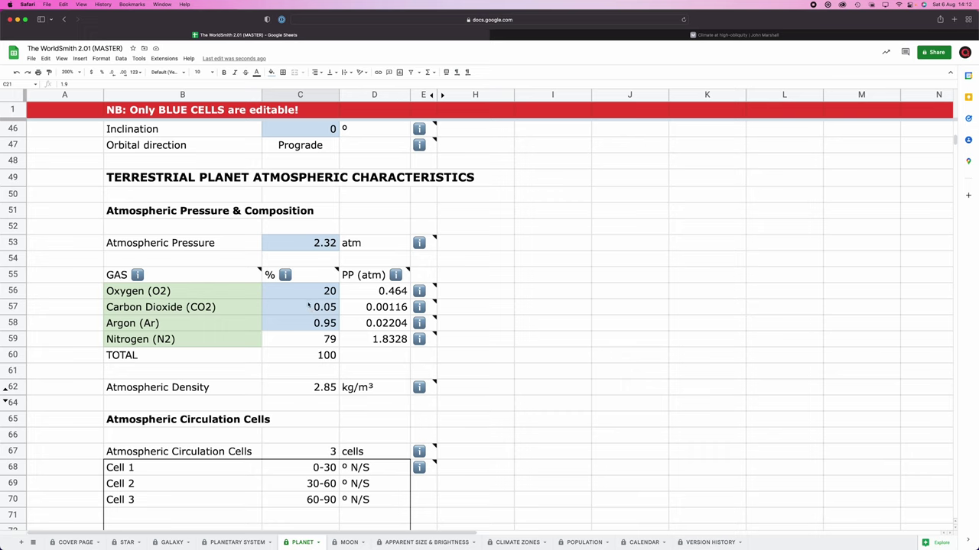
Try carbon dioxide shares of 0.1% and 0.2% in C57, checking the partial pressure against the note in E57
click(305, 307)
text(0.1)
key(Return)
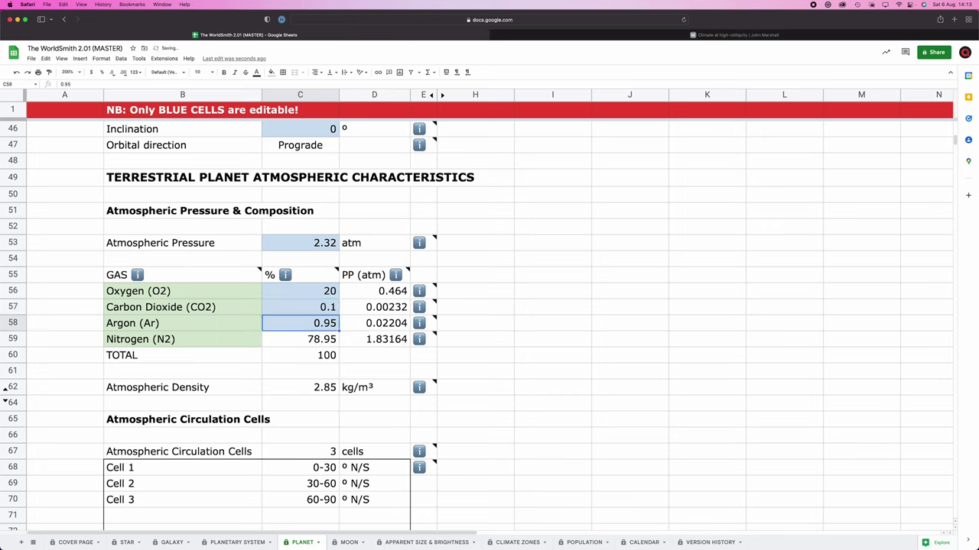
click(313, 312)
text(0.2)
click(419, 306)
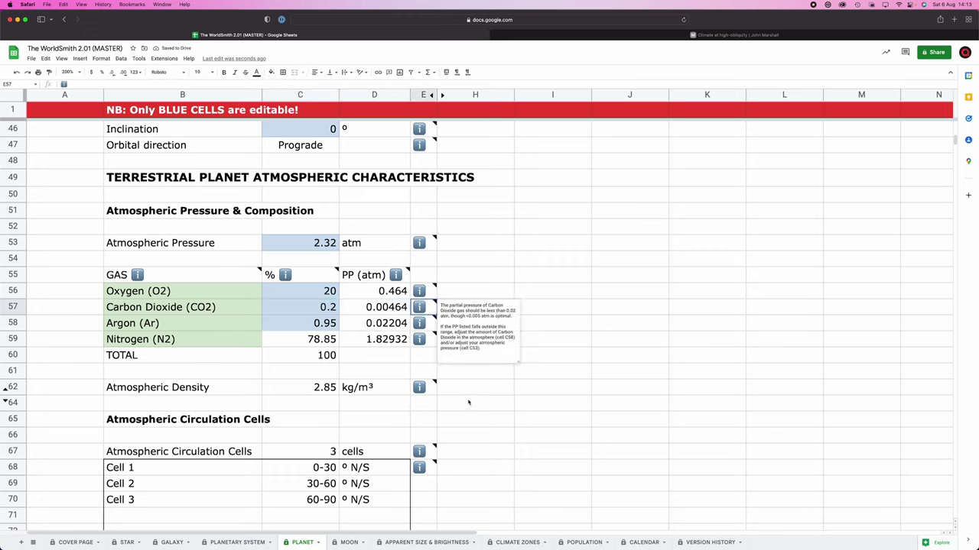
click(468, 403)
Set the carbon dioxide share in C57 to 0.16%
click(334, 307)
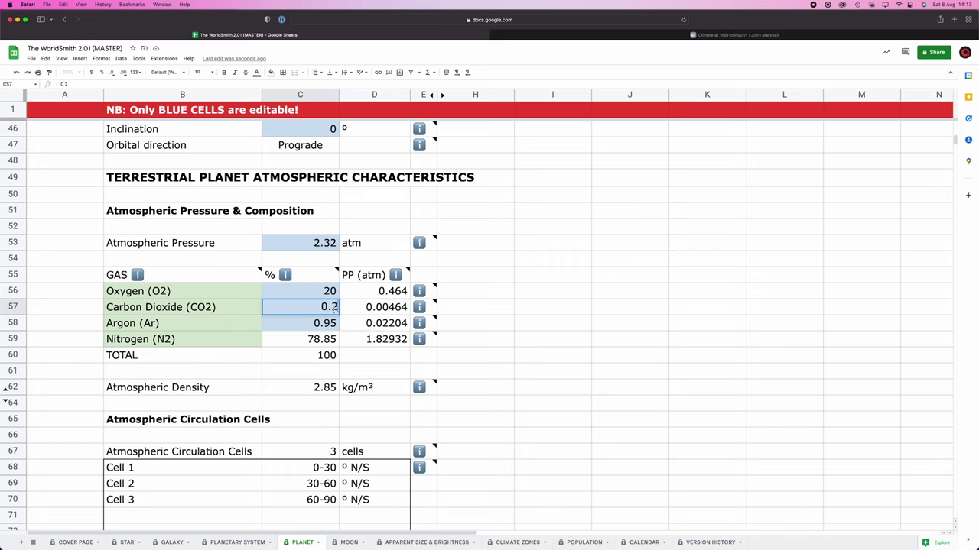
text(0.16)
key(Return)
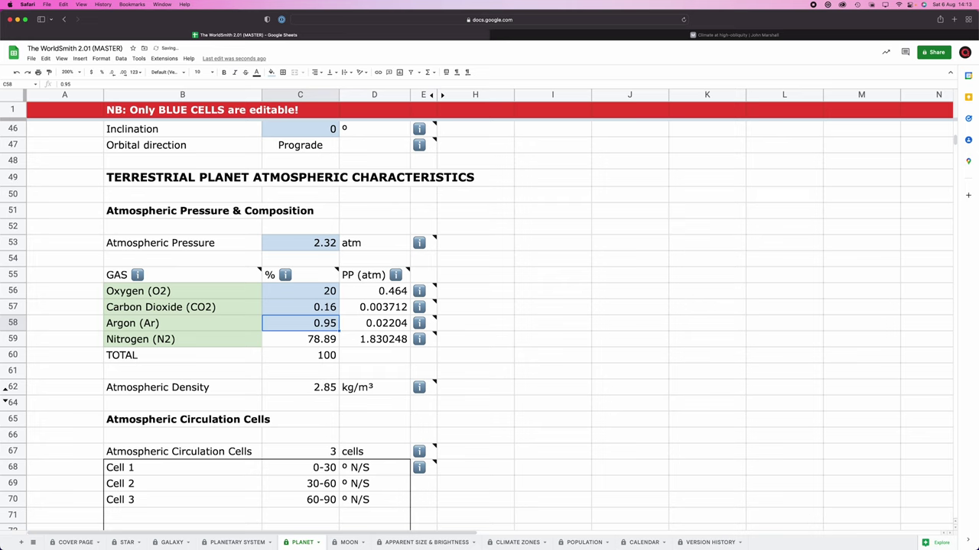
Reread the carbon dioxide limit note in E57 and review the gas partial pressures, atmospheric density and atmospheric pressure
click(425, 309)
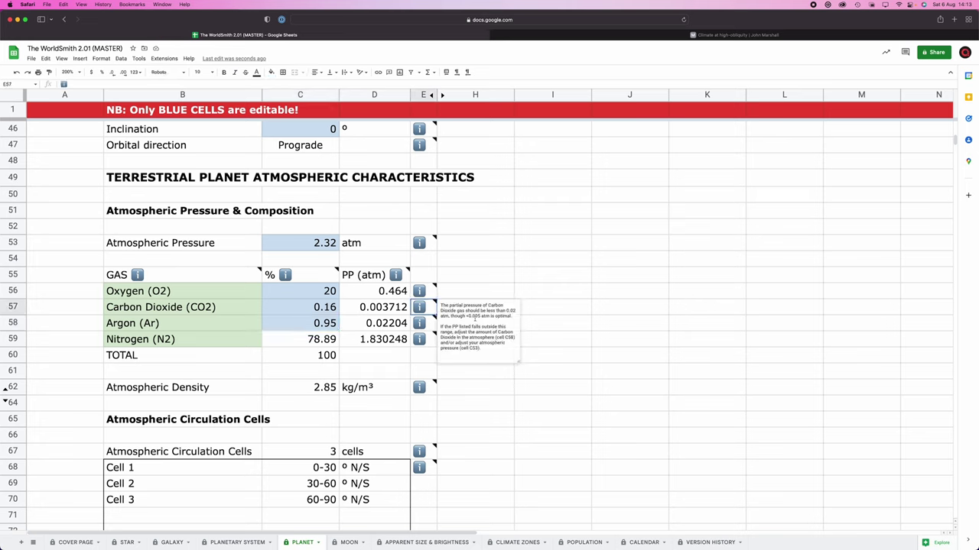
click(380, 313)
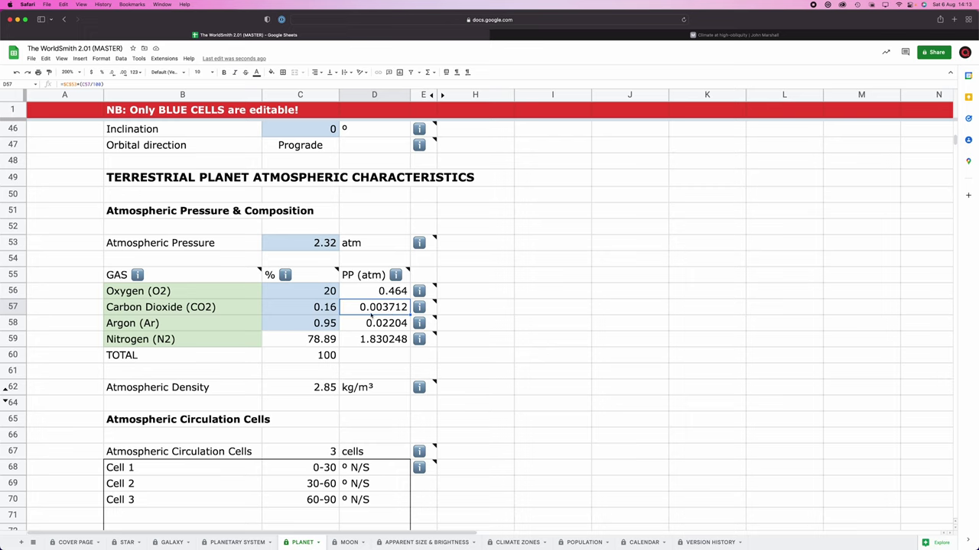
click(389, 340)
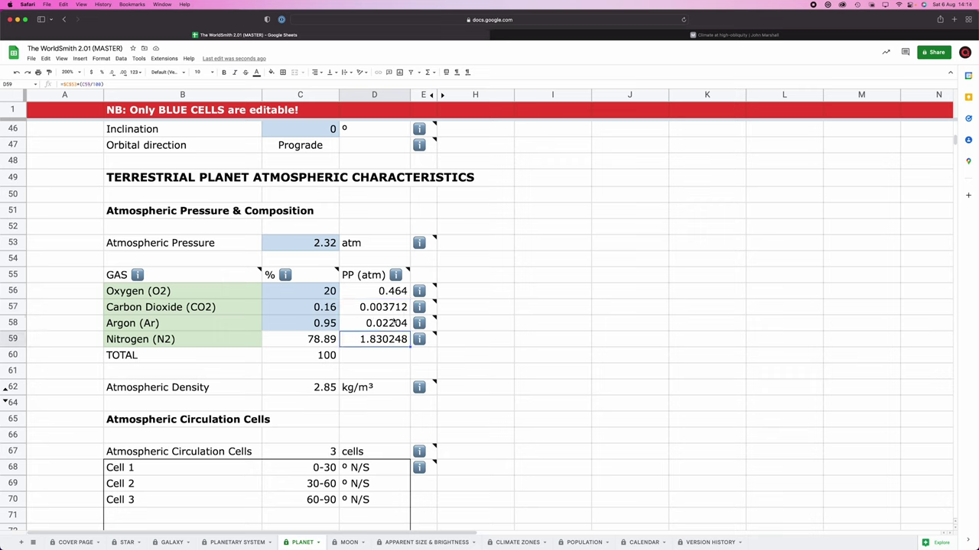
click(392, 324)
click(390, 308)
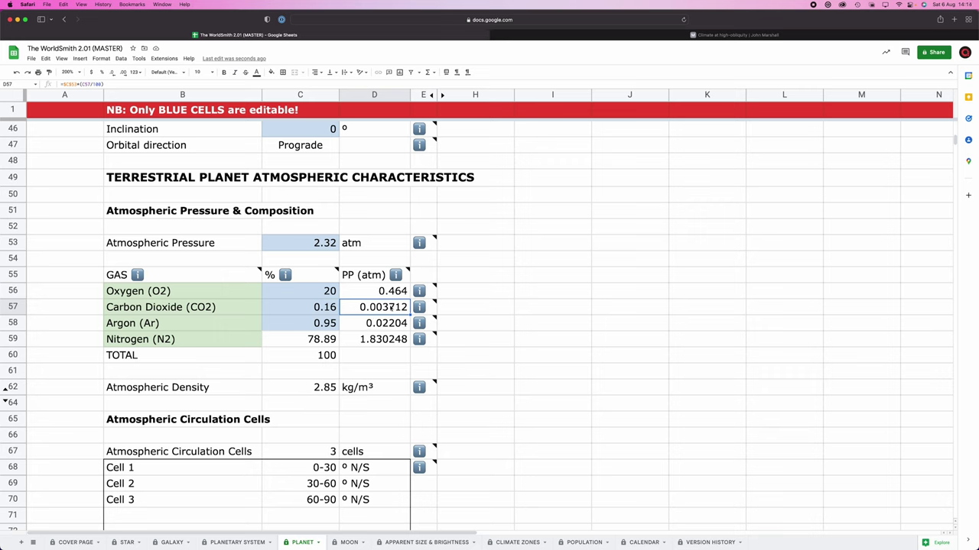
click(393, 296)
click(310, 387)
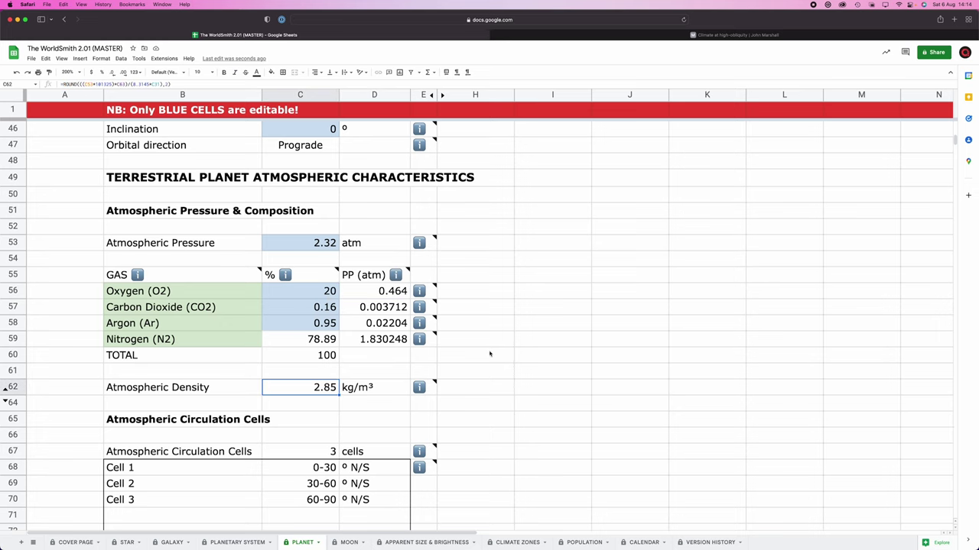
click(326, 244)
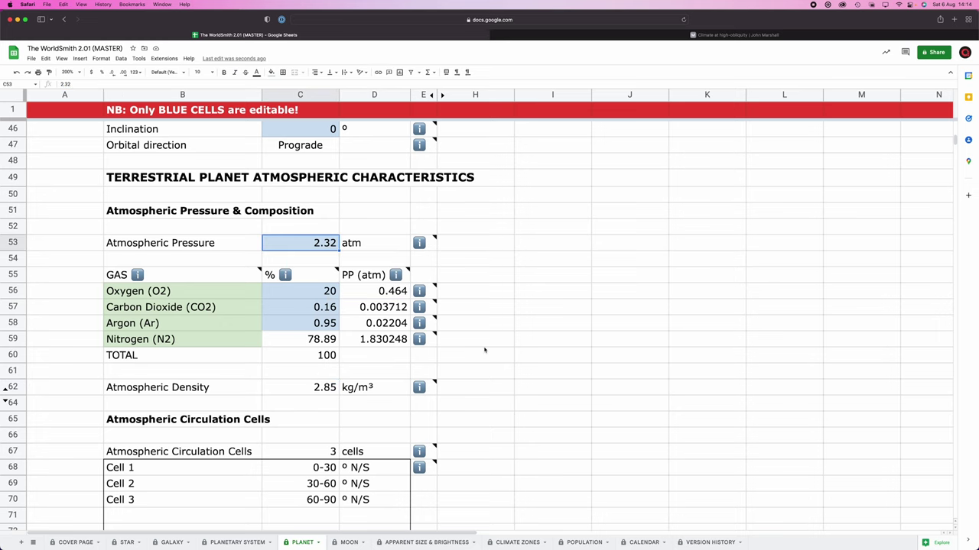
Review the atmospheric circulation cells on the PLANET sheet against the planet's rotation period in C19
scroll(485, 350, down, 5)
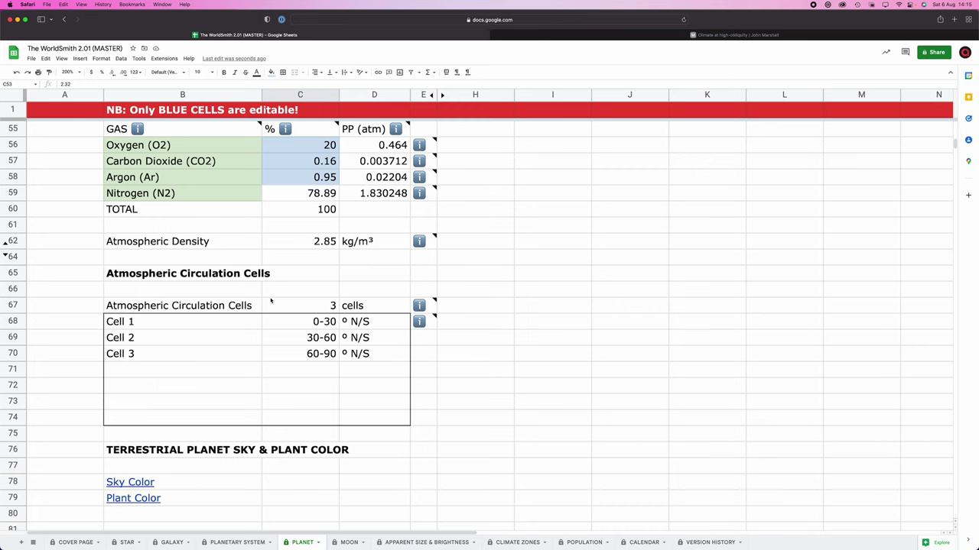
scroll(302, 297, up, 15)
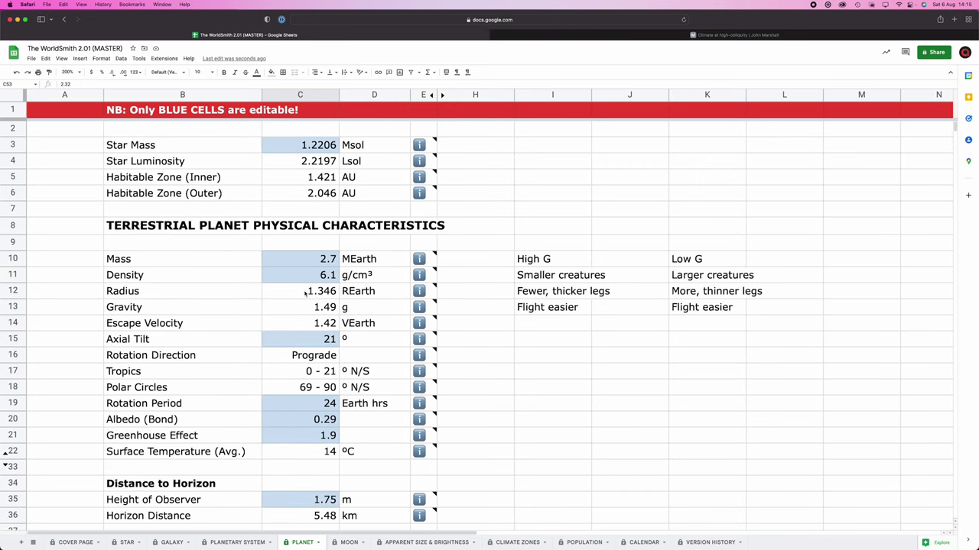
scroll(305, 294, down, 3)
click(316, 278)
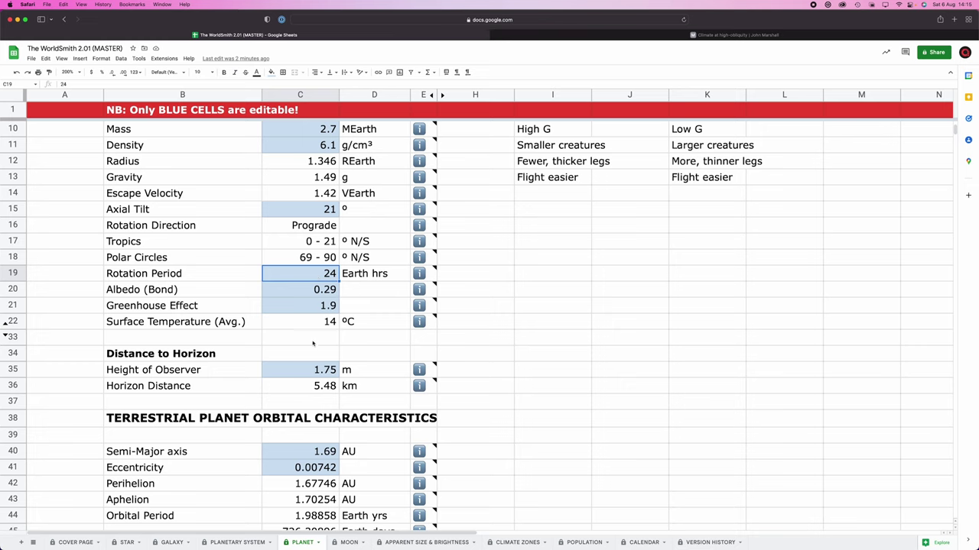
scroll(312, 345, down, 15)
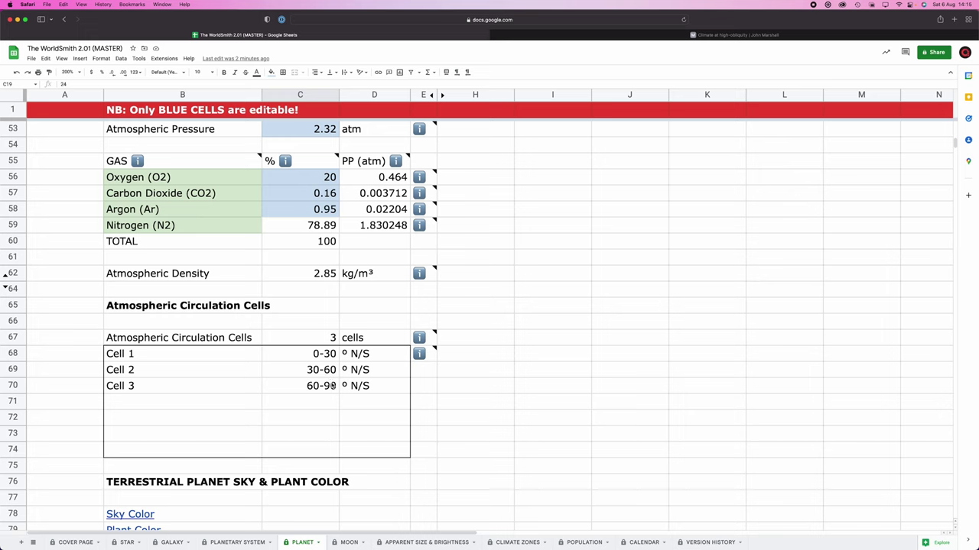
scroll(335, 386, down, 3)
scroll(338, 385, down, 2)
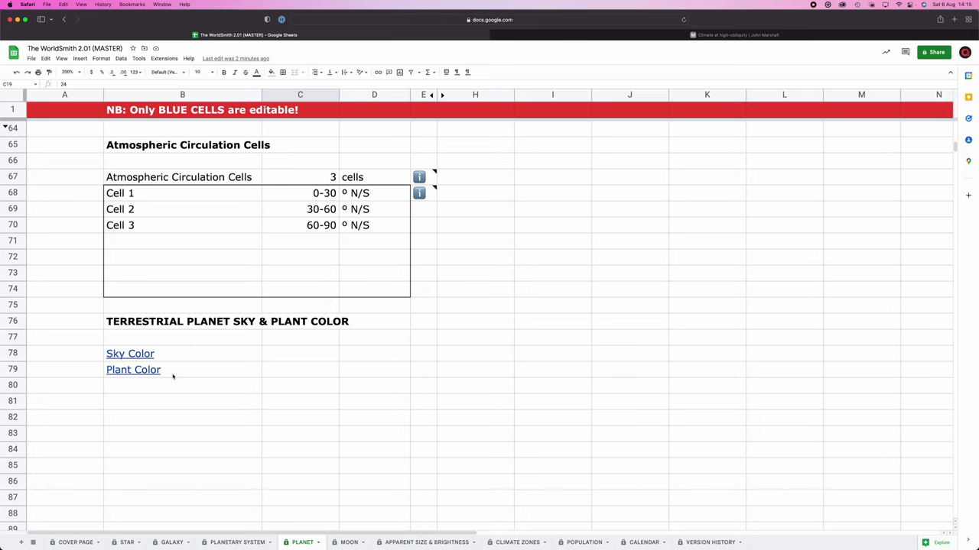
Preview the Sky Color and Plant Color links in B78 and B79 and open the Colors of Alien Skies page
mouse_move(212, 382)
click(169, 384)
mouse_move(176, 368)
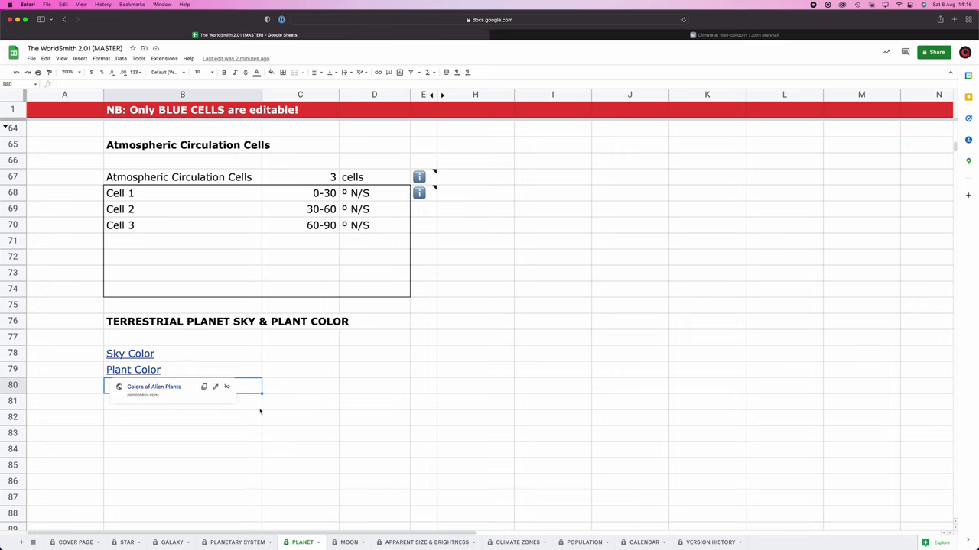
key(Down)
click(182, 354)
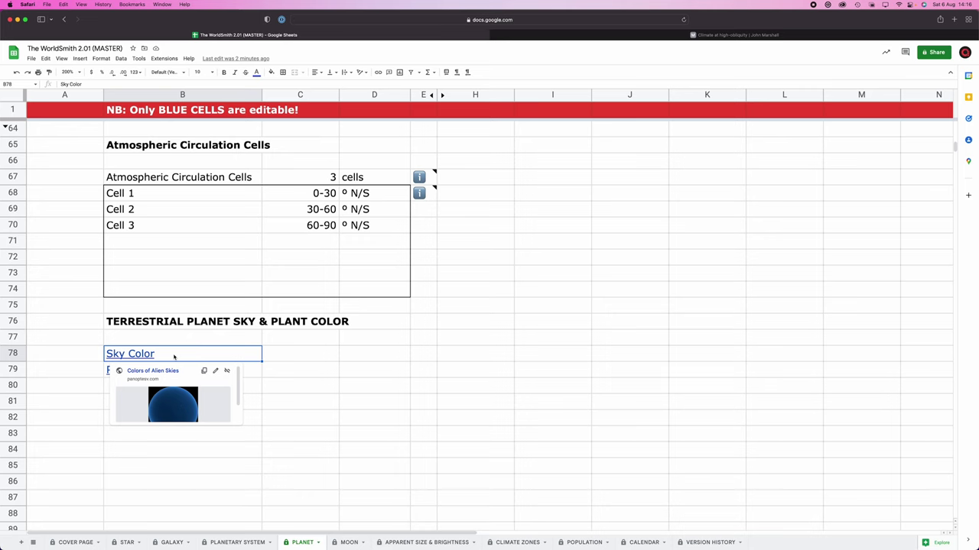
right_click(141, 356)
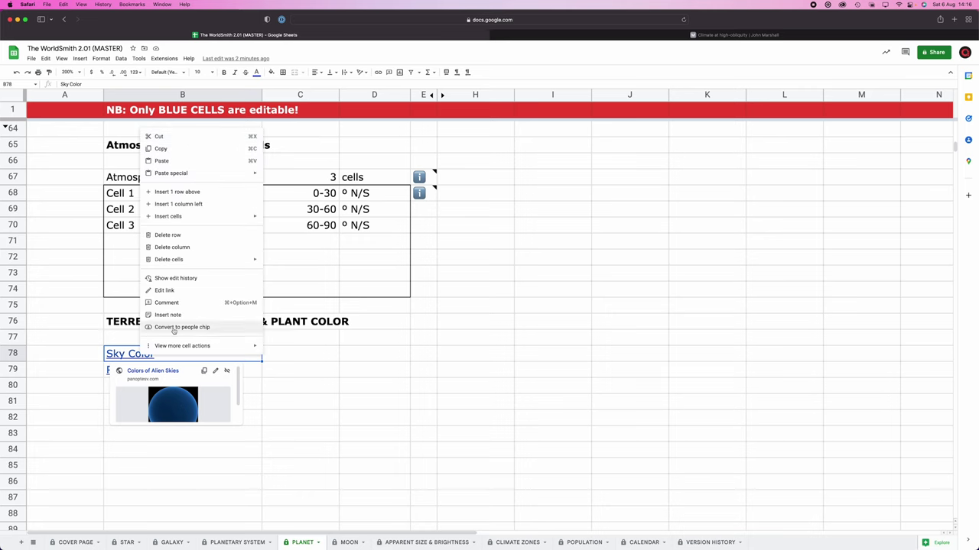
click(125, 355)
right_click(130, 356)
click(153, 371)
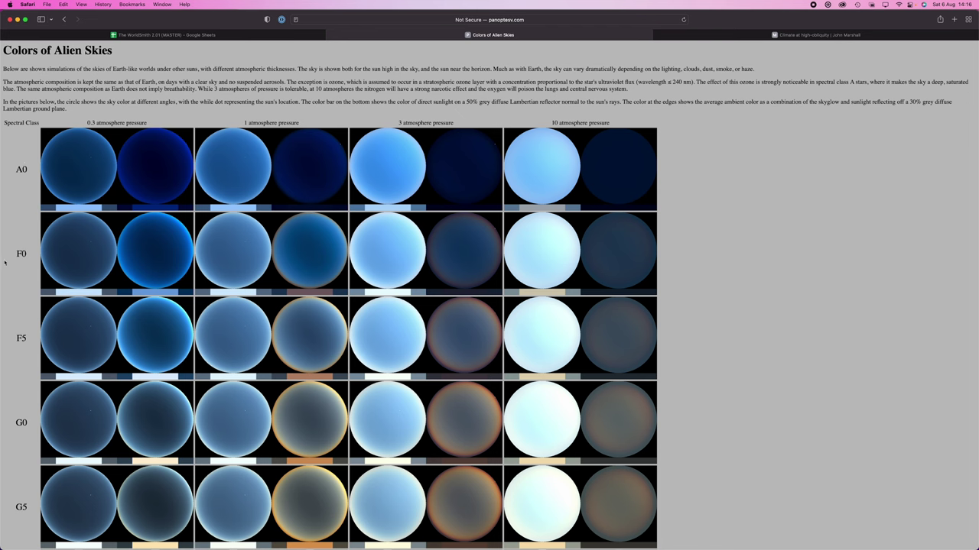
Look up the star's class on the STAR sheet and find the matching row in the enlarged Colors of Alien Skies chart
click(145, 35)
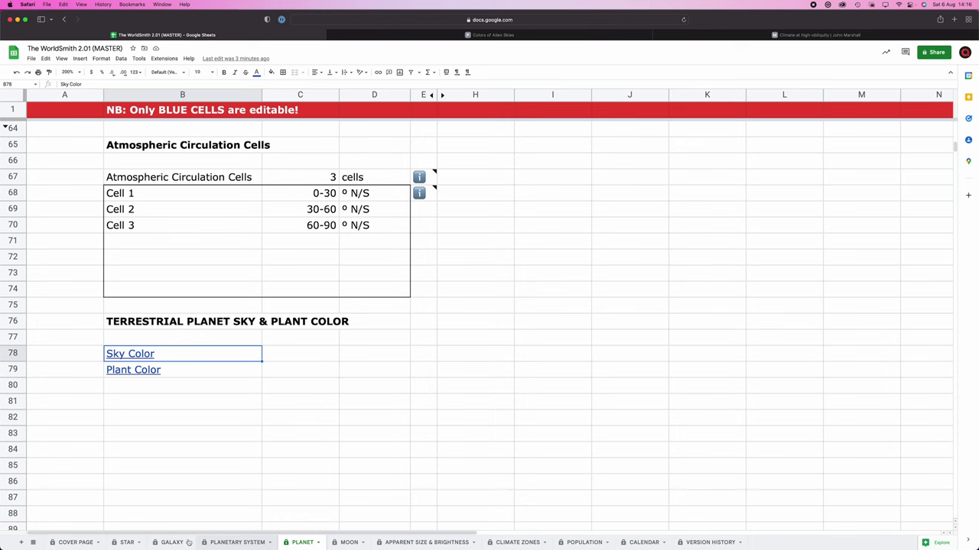
click(127, 542)
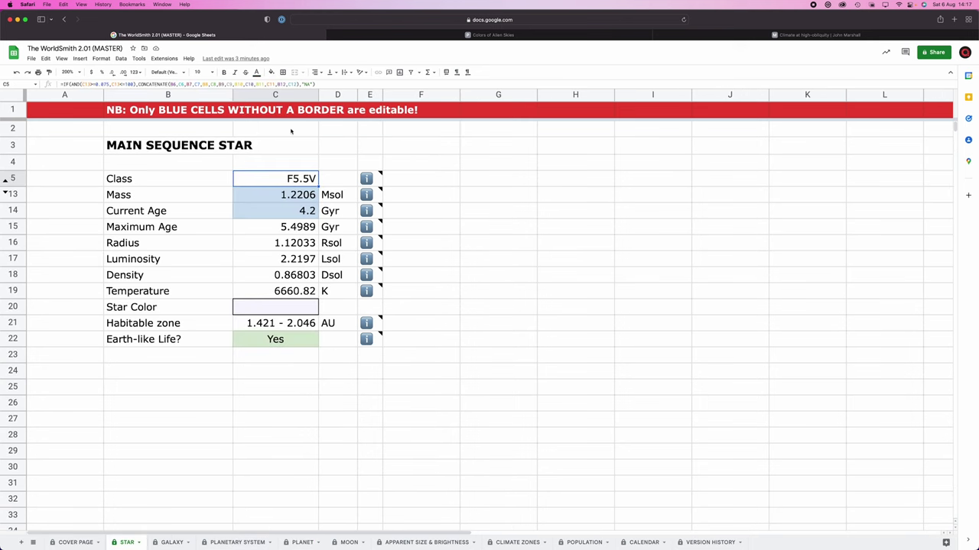
click(494, 35)
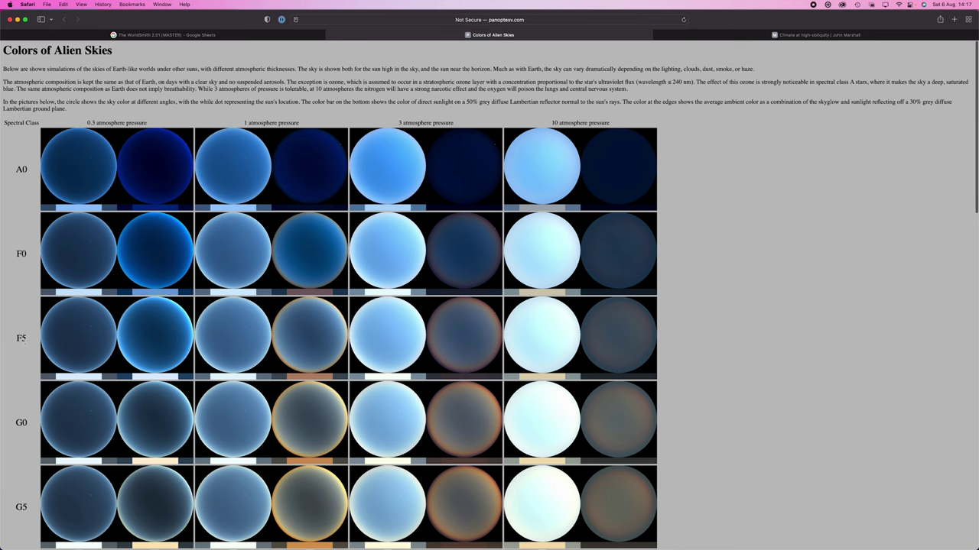
key(super+equal)
key(super+equal)
key(super+equal)
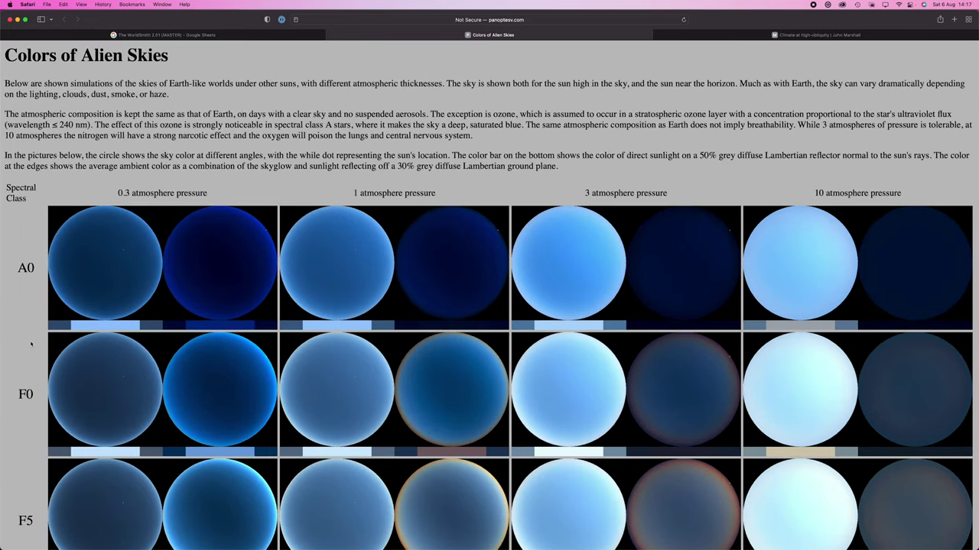
scroll(30, 344, down, 5)
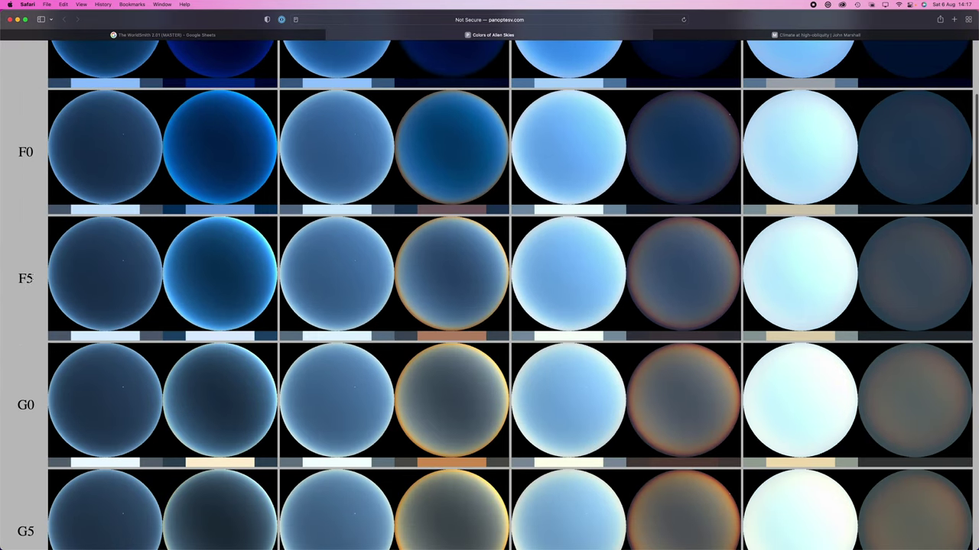
scroll(35, 280, up, 3)
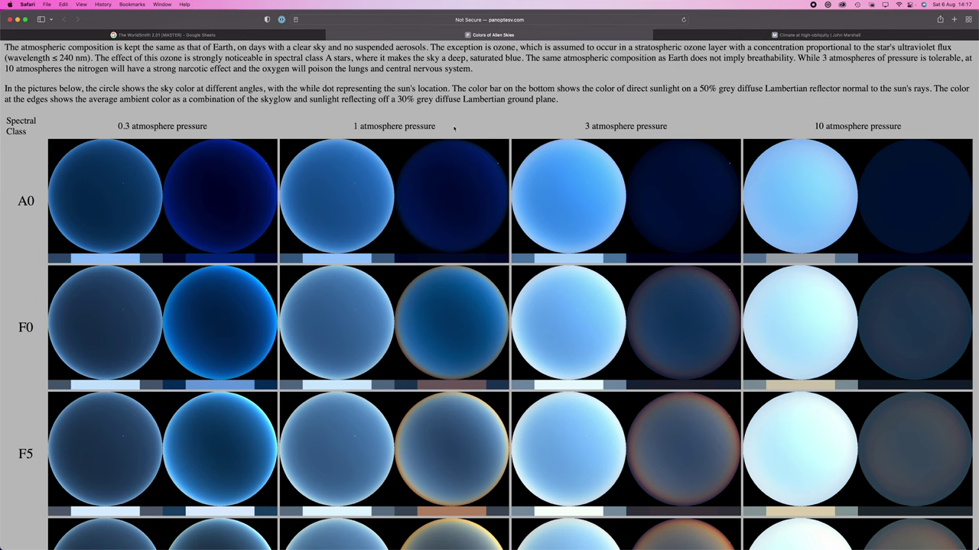
Recheck the star's class on the STAR sheet and the atmospheric pressure in C53 of the PLANET sheet
click(252, 34)
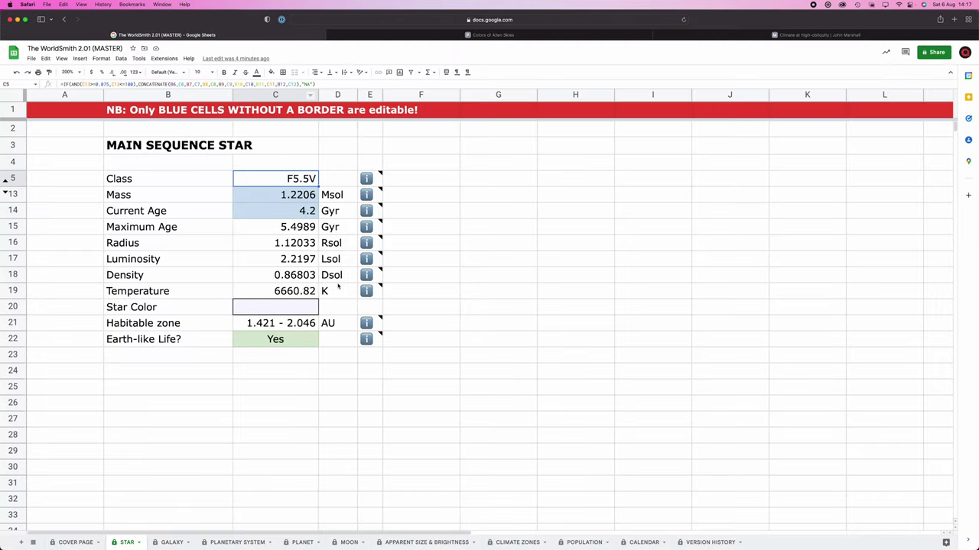
click(498, 263)
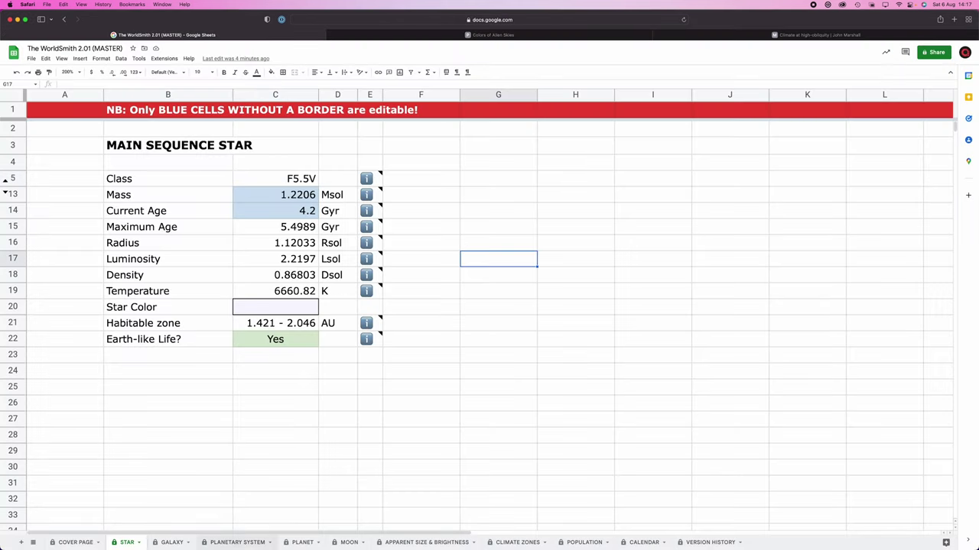
click(294, 543)
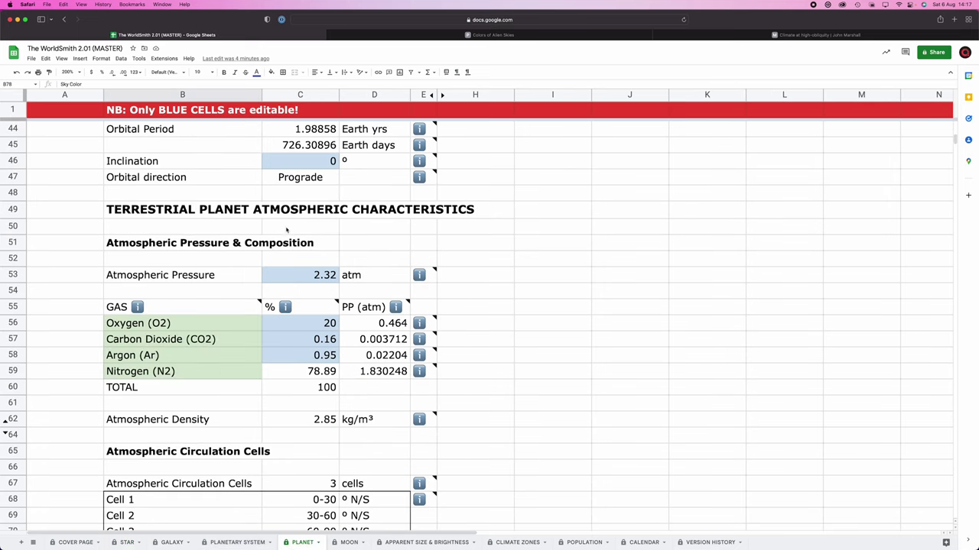
Examine the F5 sky colors under 1 and 3 atmospheres in the Colors of Alien Skies chart, comparing them with neighboring spectral classes
click(545, 35)
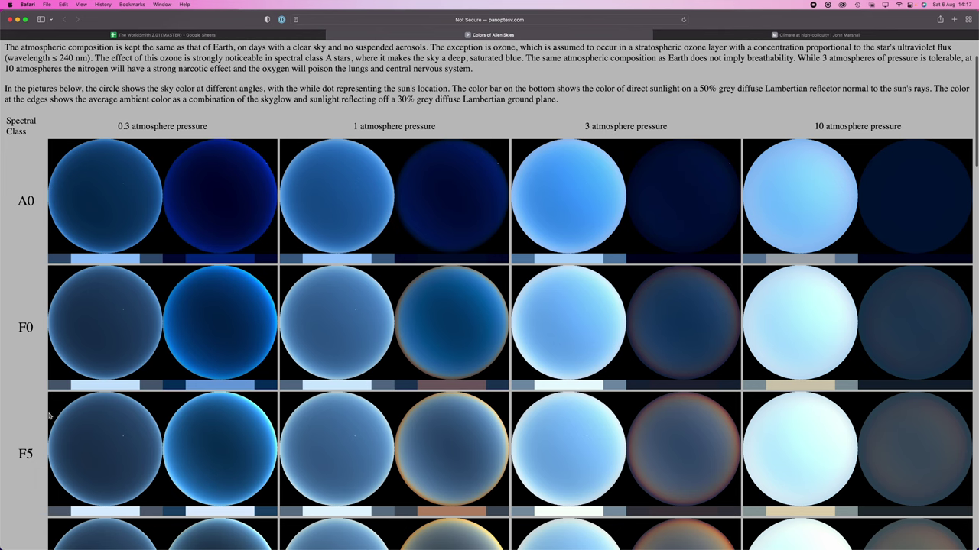
scroll(548, 456, down, 2)
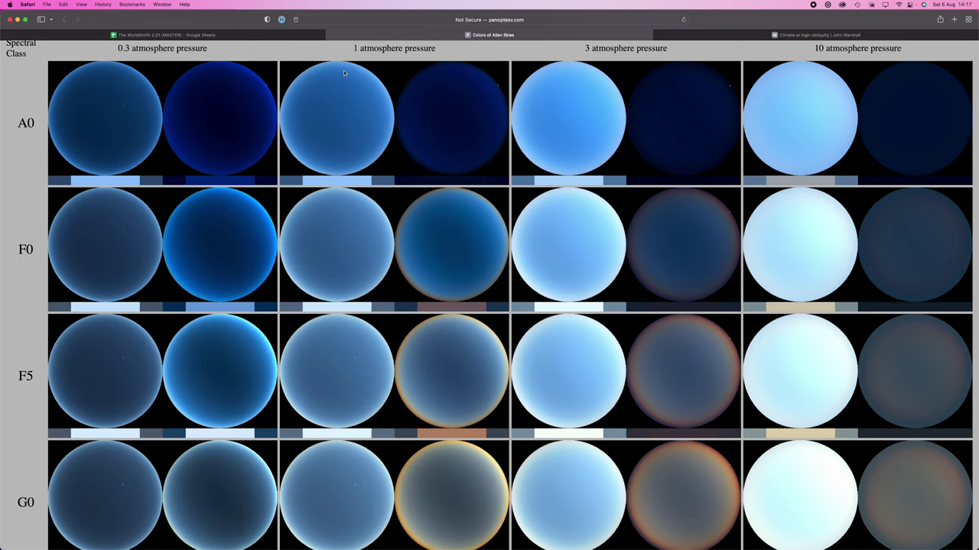
scroll(328, 474, down, 2)
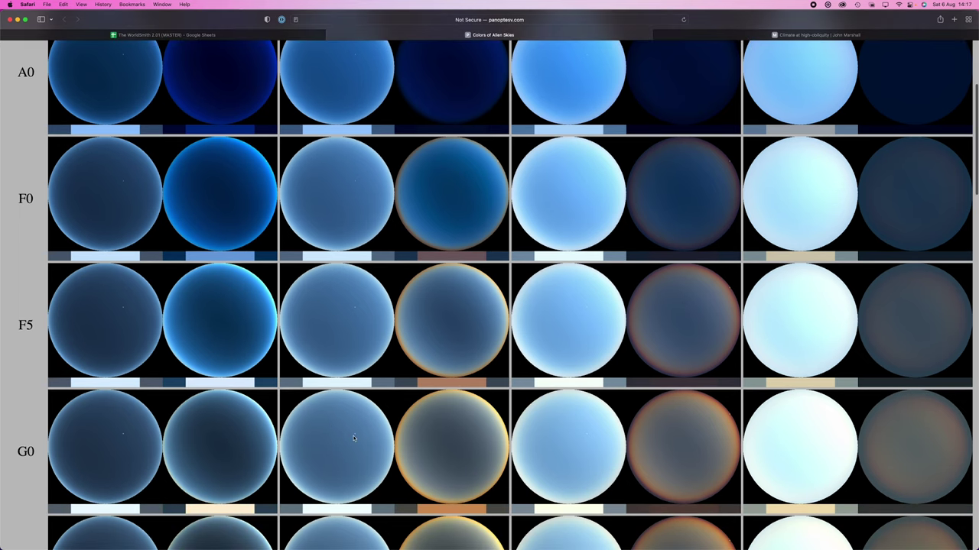
scroll(403, 436, down, 6)
scroll(359, 413, up, 2)
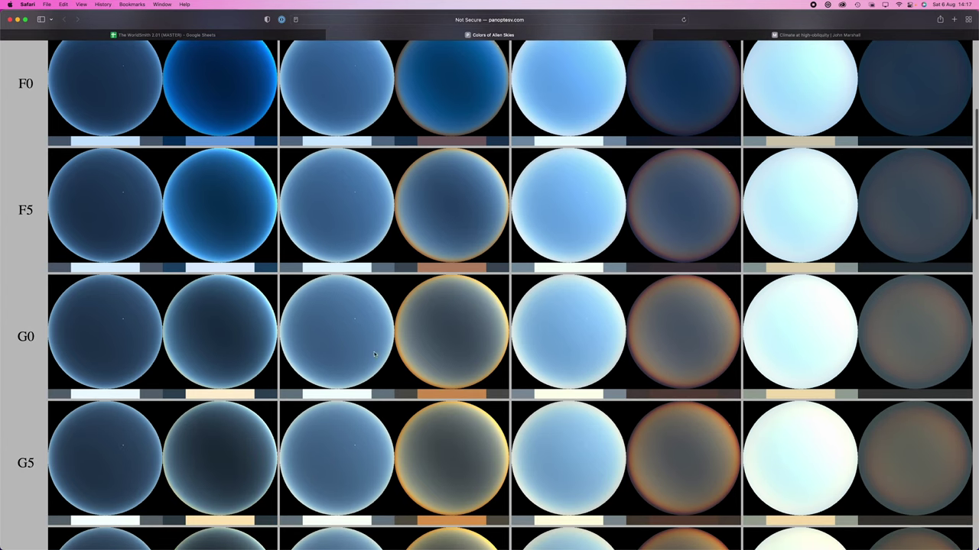
scroll(366, 341, up, 4)
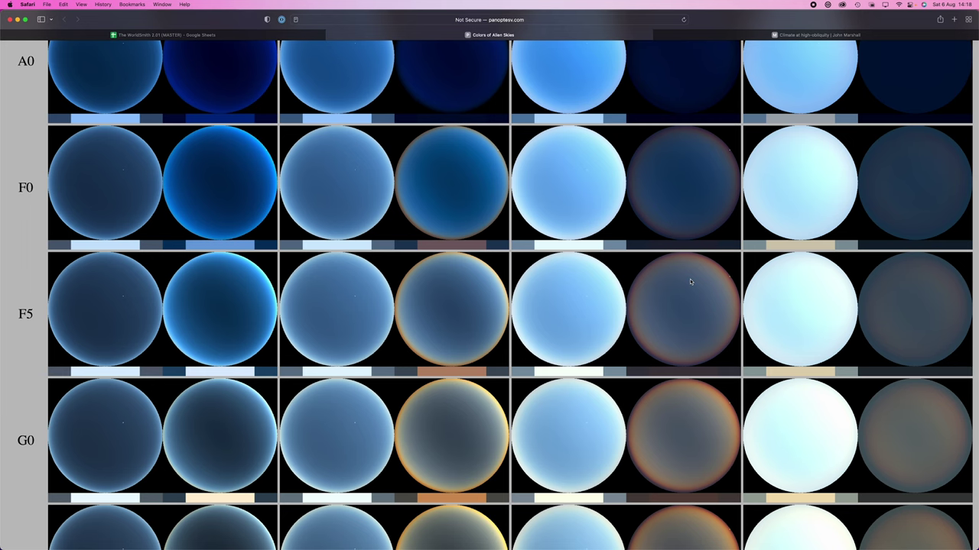
scroll(690, 281, down, 1)
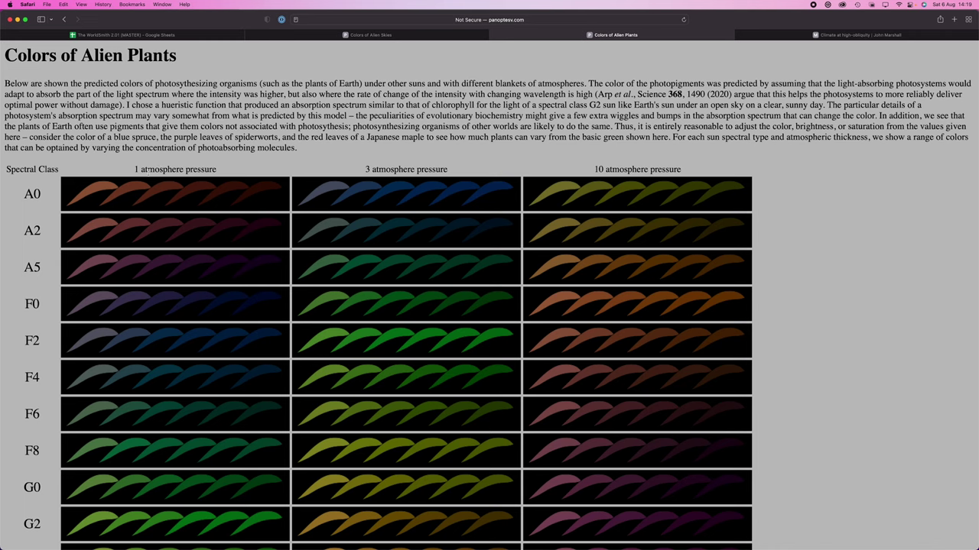
Examine the plant colors for the F4 and F6 spectral classes at each pressure in the Colors of Alien Plants chart
scroll(243, 146, down, 1)
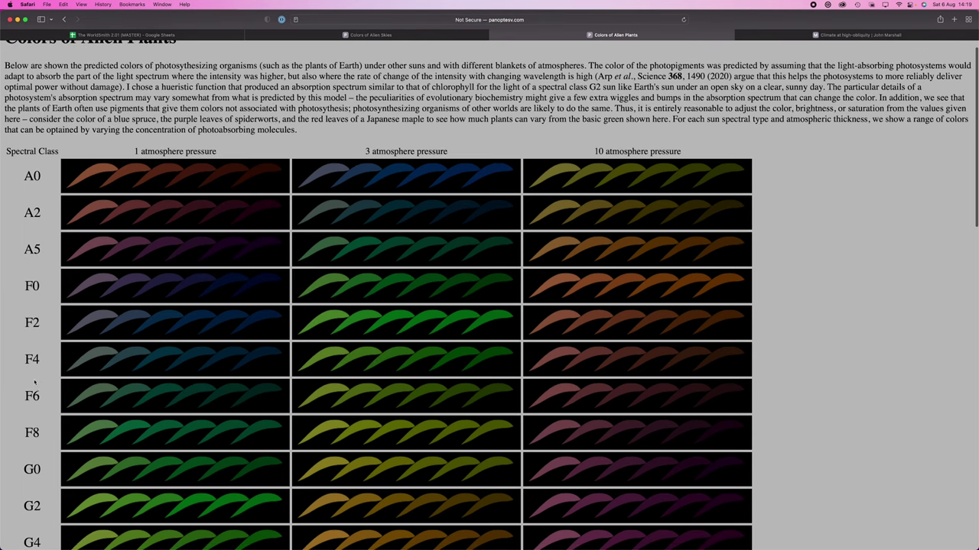
scroll(41, 387, down, 2)
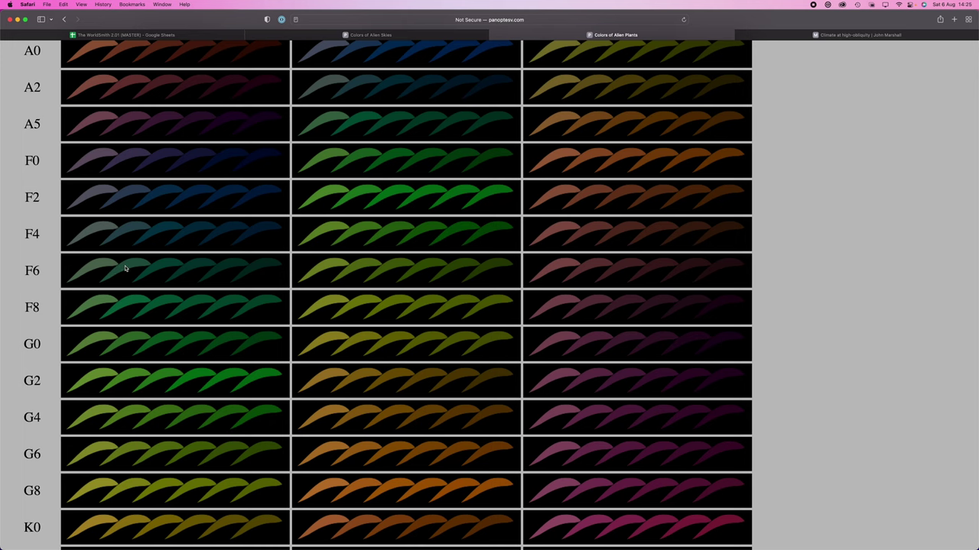
scroll(126, 268, down, 1)
scroll(146, 222, up, 5)
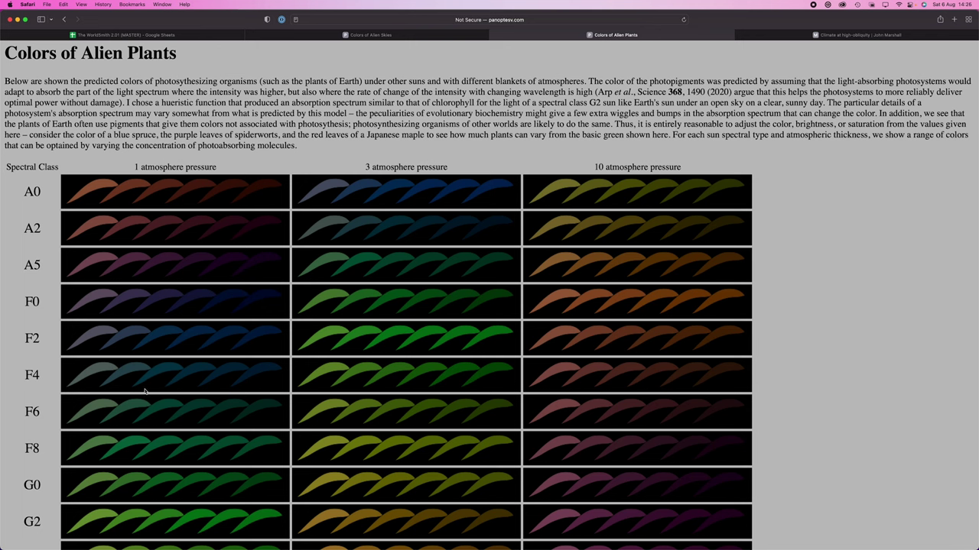
Set the planet's atmospheric pressure in C53 of the WorldSmith PLANET sheet to 1.25 atm
click(153, 36)
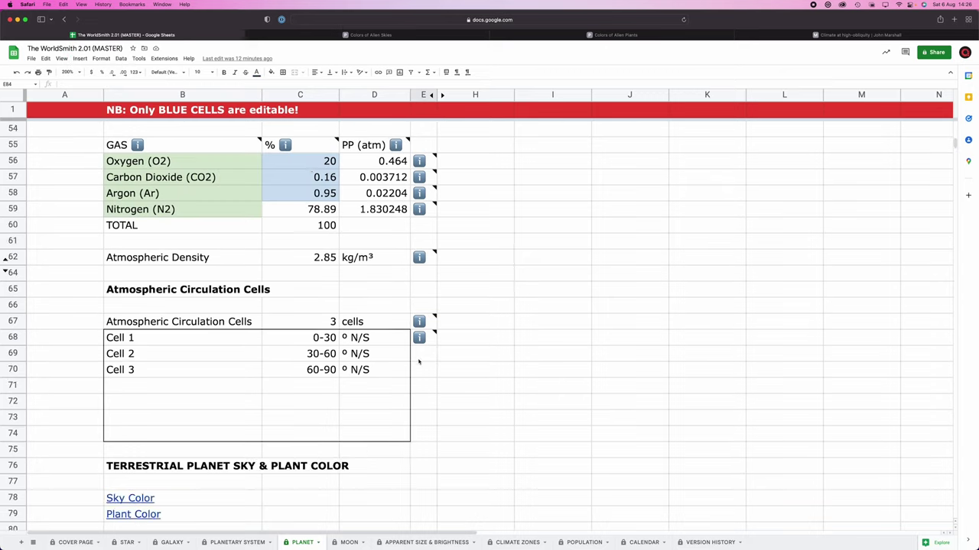
click(305, 194)
text(1.25)
key(Return)
click(489, 337)
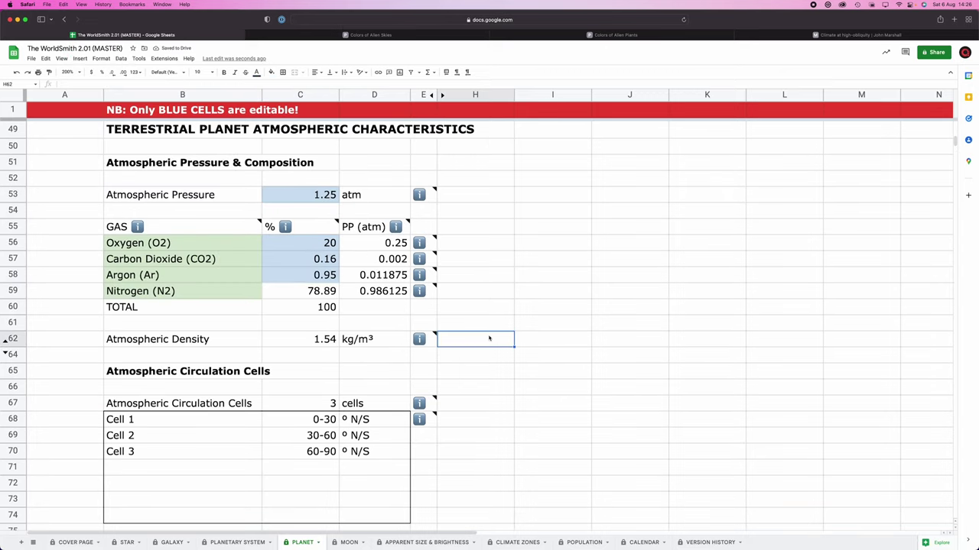
Set the planet's atmospheric pressure in C53 of the PLANET sheet to 1.48 atm
click(333, 279)
click(555, 288)
click(306, 194)
key(BackSpace)
text(48)
key(Return)
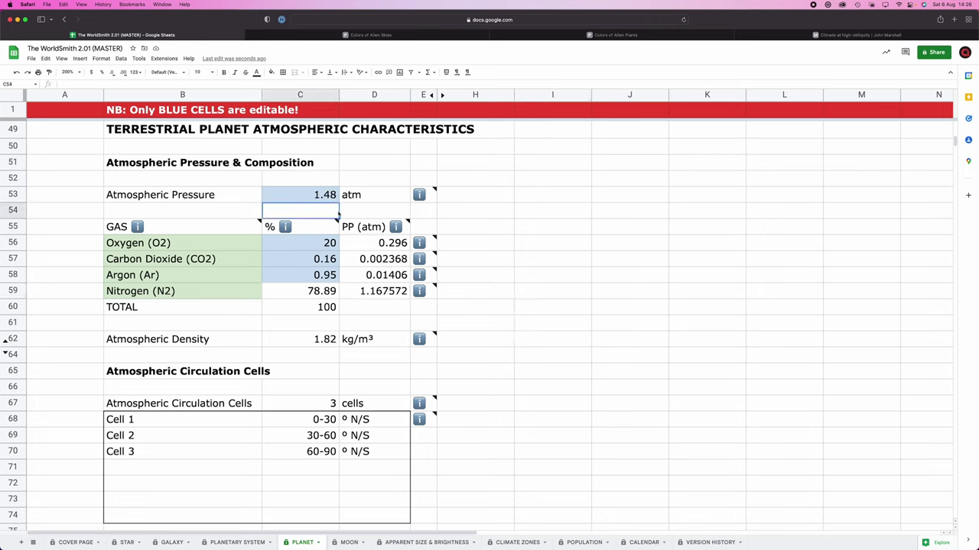
mouse_move(321, 227)
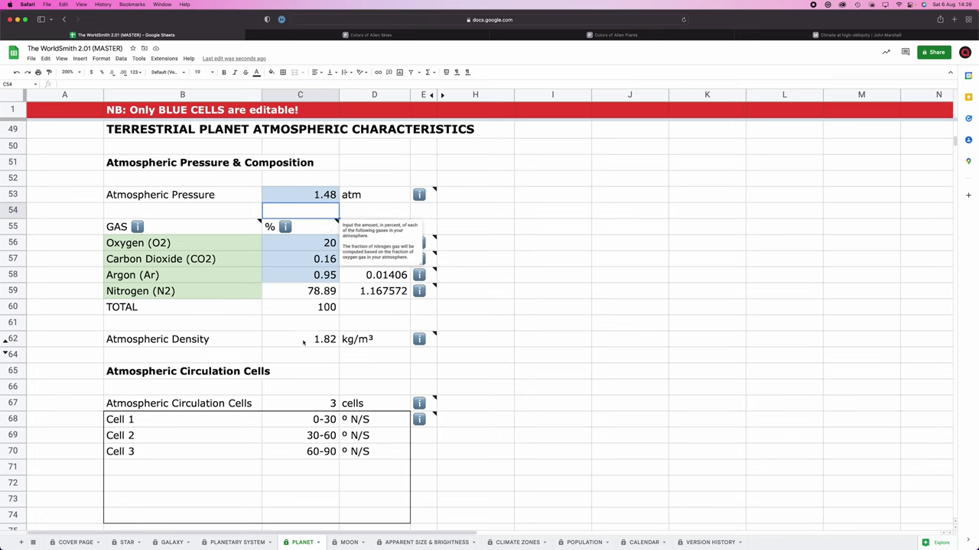
click(293, 355)
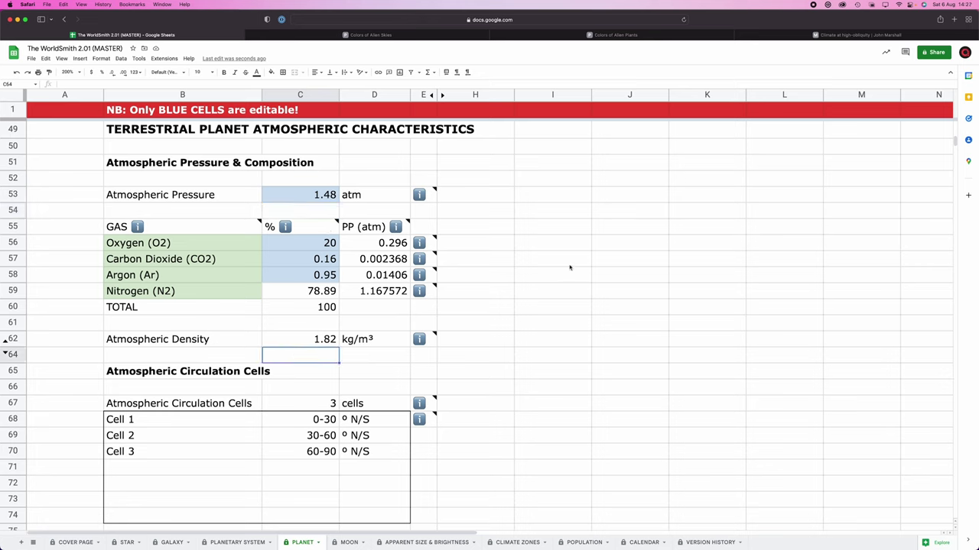
click(569, 267)
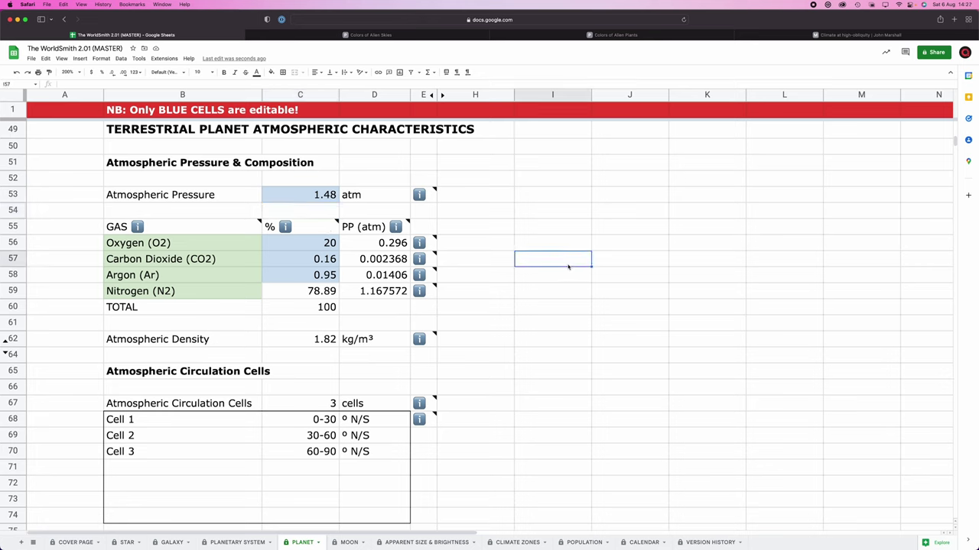
click(505, 280)
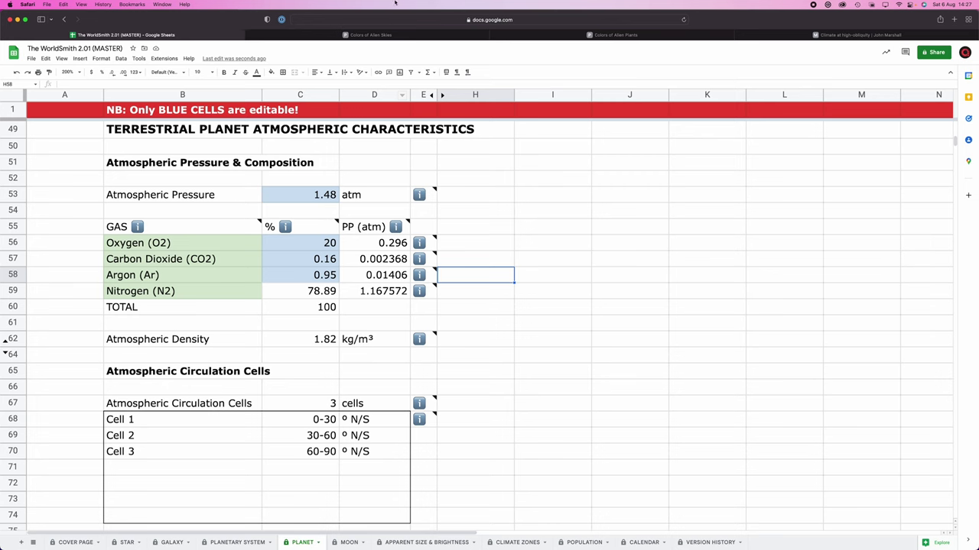
Examine the plant colors for the F6 and F8 spectral classes under 1 atmosphere in the Colors of Alien Plants chart
click(387, 35)
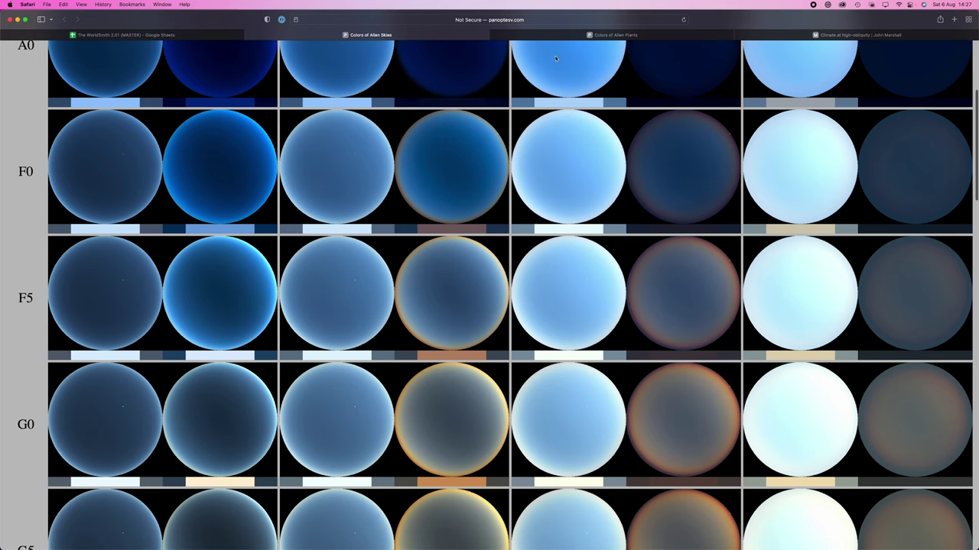
click(570, 34)
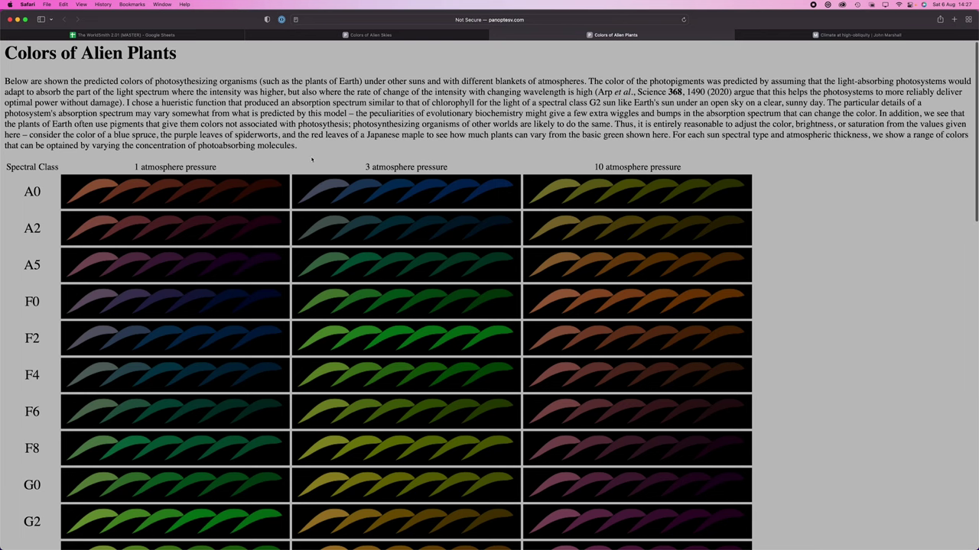
scroll(175, 388, down, 1)
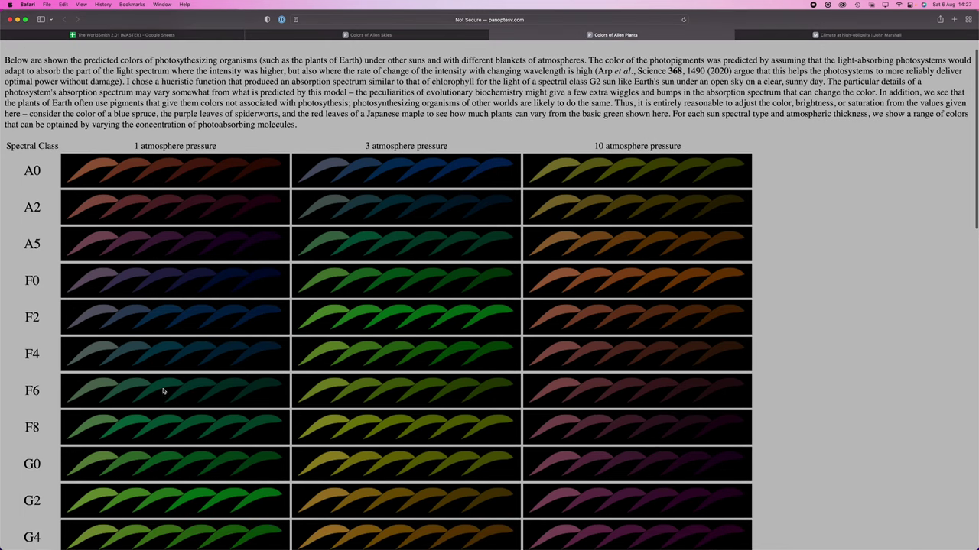
scroll(153, 382, down, 1)
scroll(153, 381, down, 1)
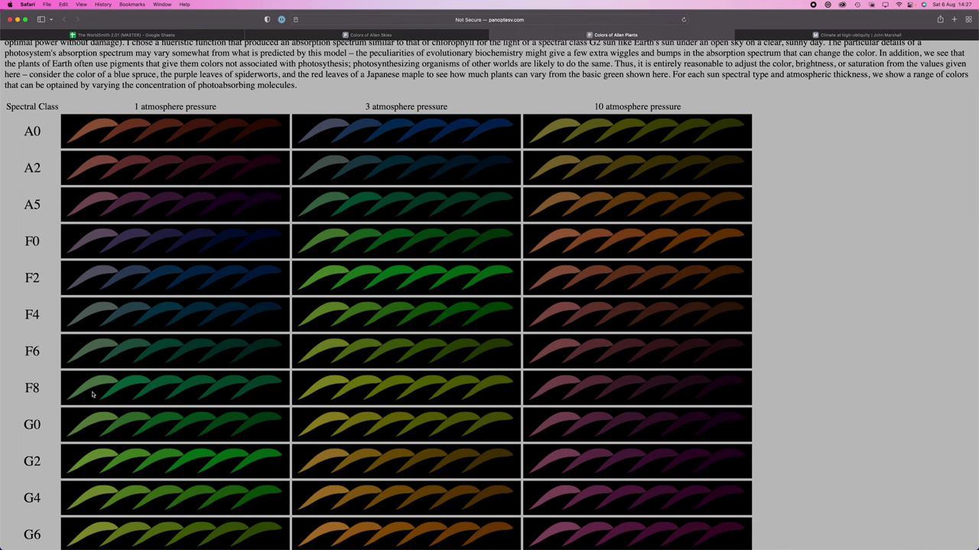
Compare the F5 and G0 sky colors under 1 atmosphere in Colors of Alien Skies, and recheck the F6 plant colors in Colors of Alien Plants
click(371, 34)
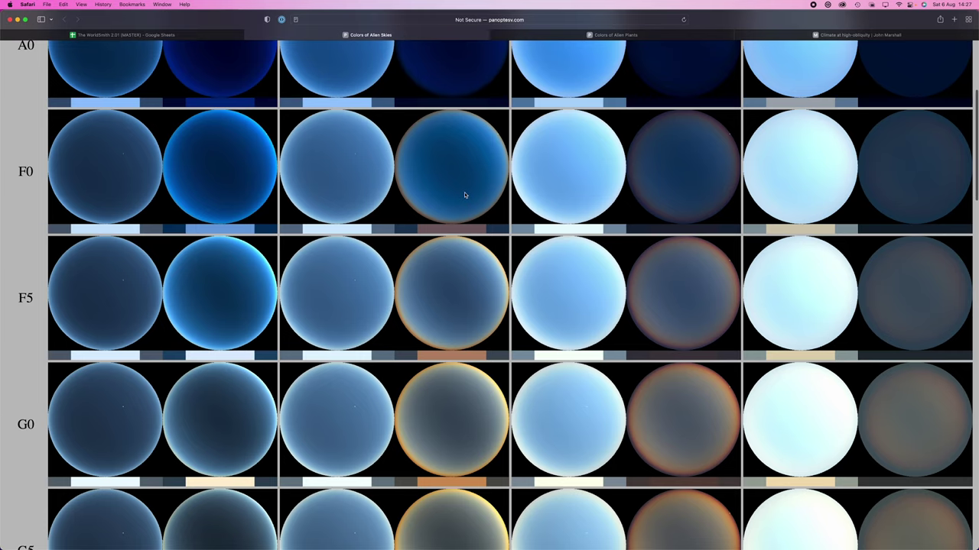
scroll(464, 194, up, 8)
scroll(464, 195, down, 5)
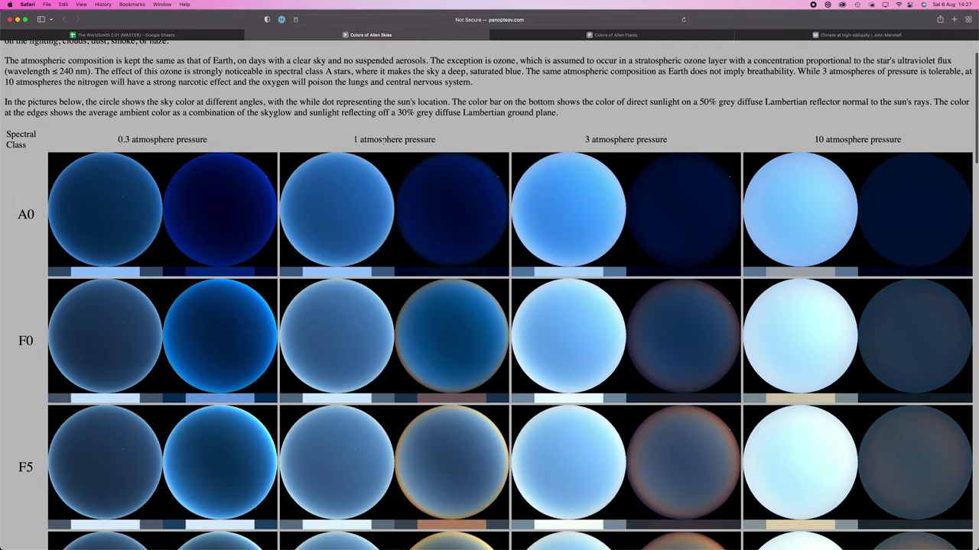
scroll(390, 196, down, 3)
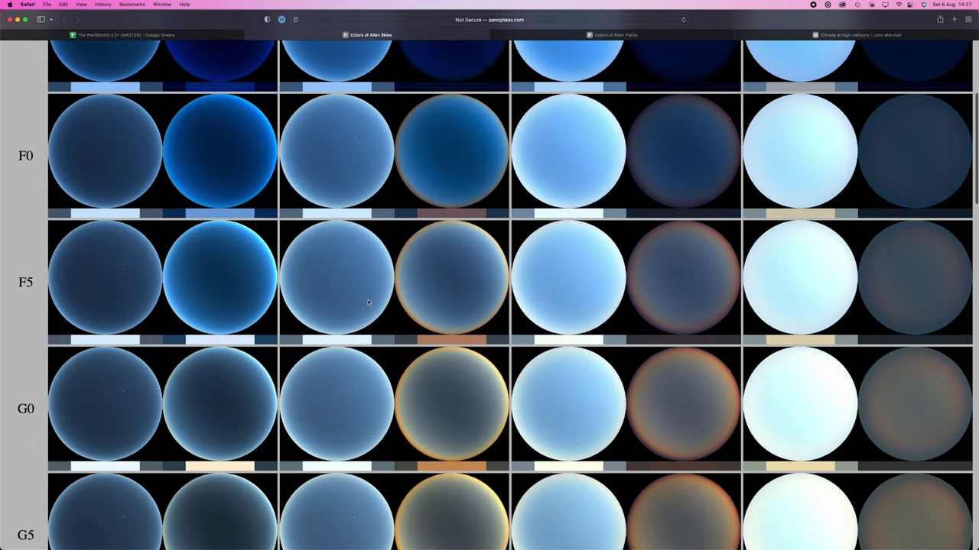
scroll(369, 286, down, 2)
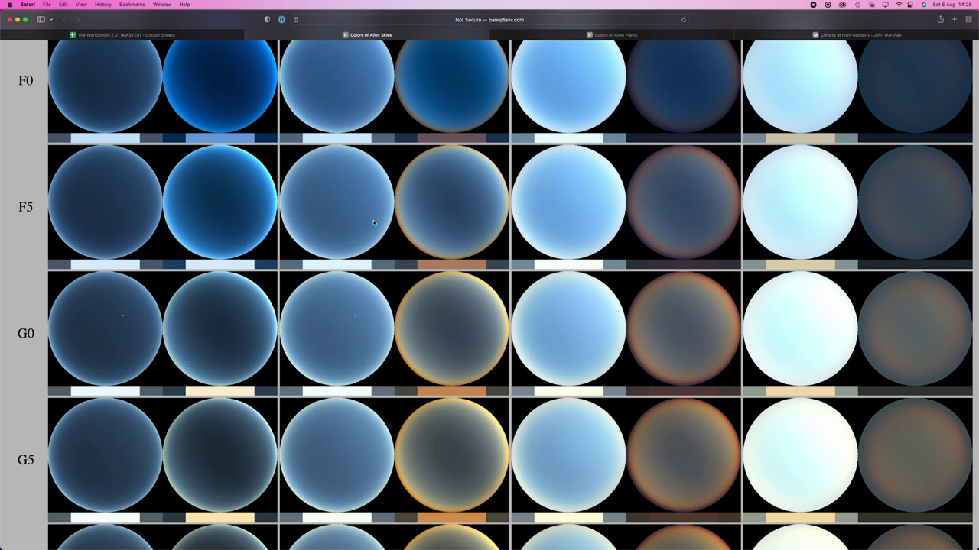
scroll(402, 375, down, 1)
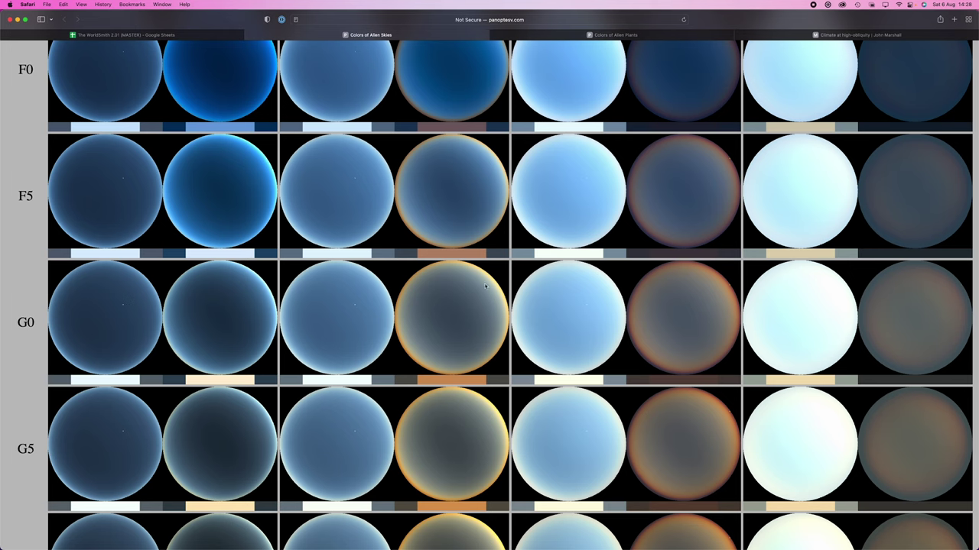
click(556, 35)
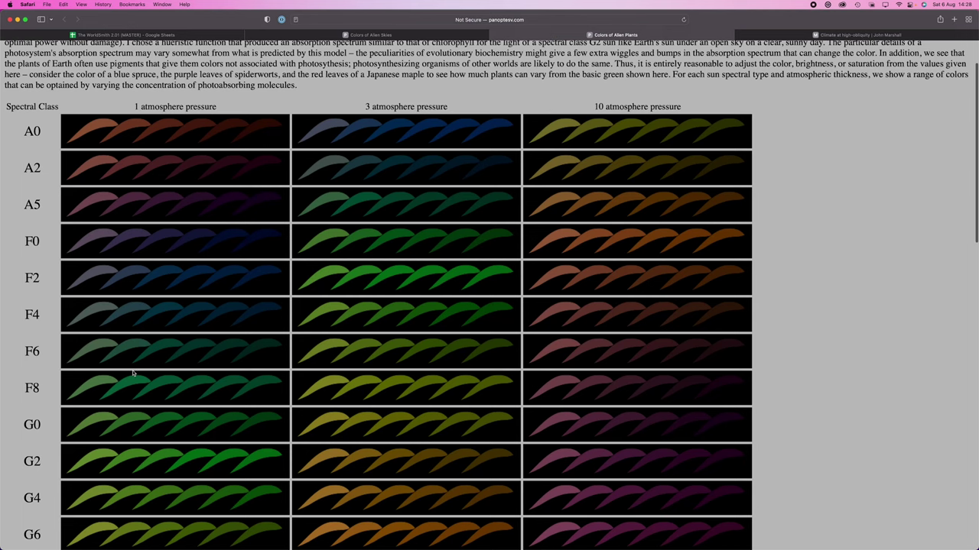
scroll(134, 367, down, 1)
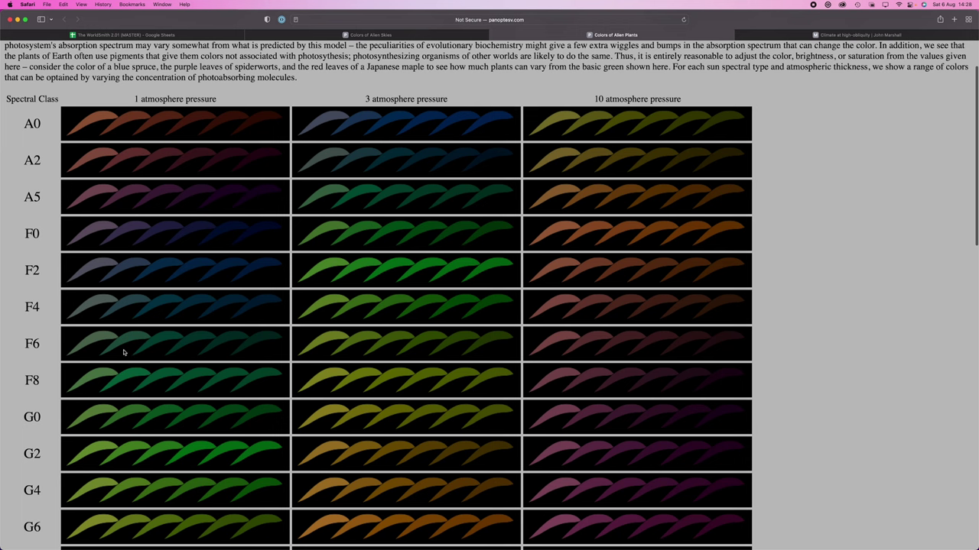
Review the planet's atmospheric, orbital and physical characteristics in the WorldSmith PLANET sheet, back up to the star data
click(172, 34)
click(603, 377)
scroll(589, 376, down, 2)
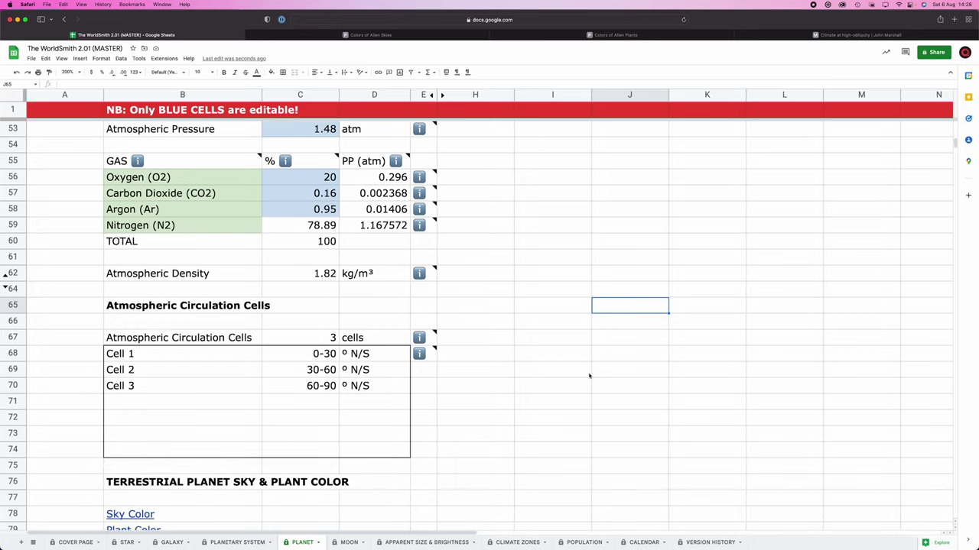
scroll(589, 375, down, 1)
scroll(589, 375, up, 8)
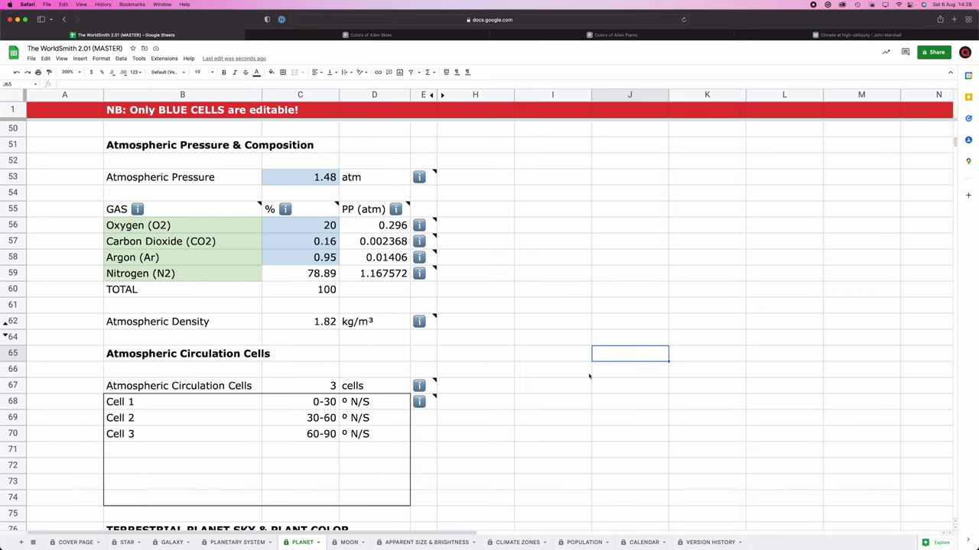
scroll(588, 375, up, 8)
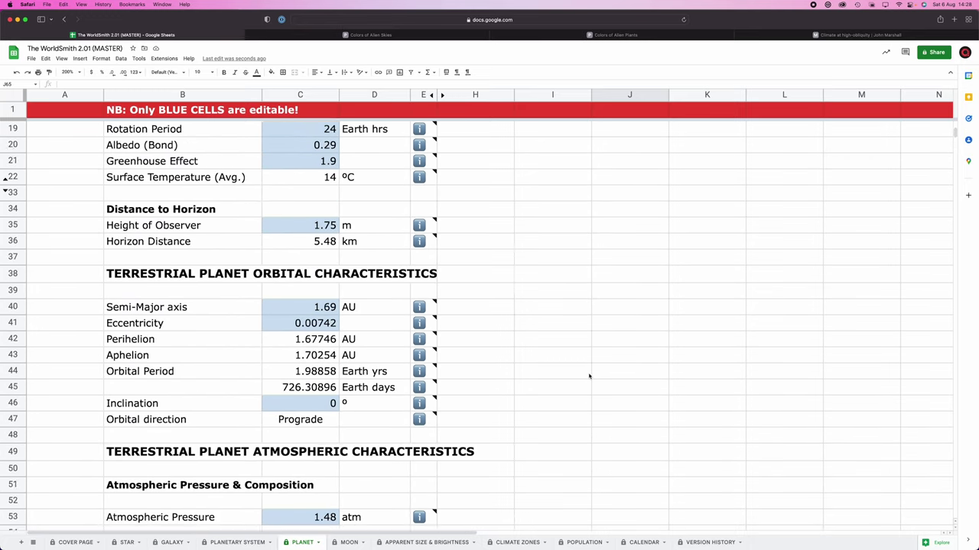
scroll(588, 375, up, 5)
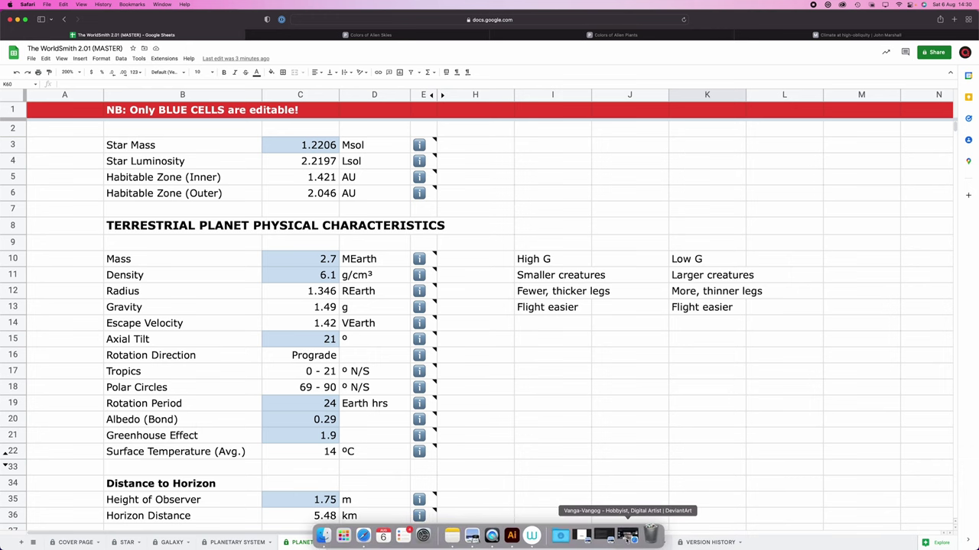
Switch to the digital artist's DeviantArt profile page in the other Safari window
click(627, 536)
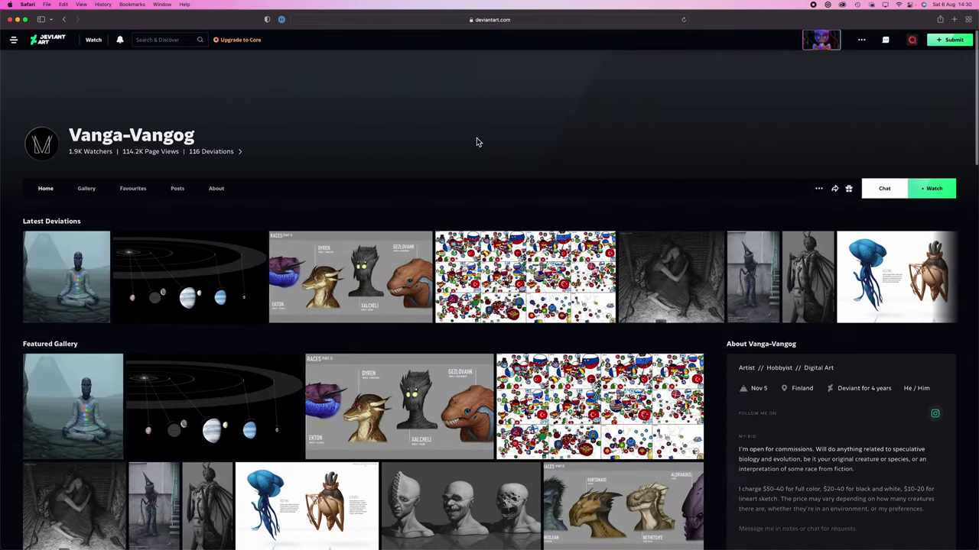